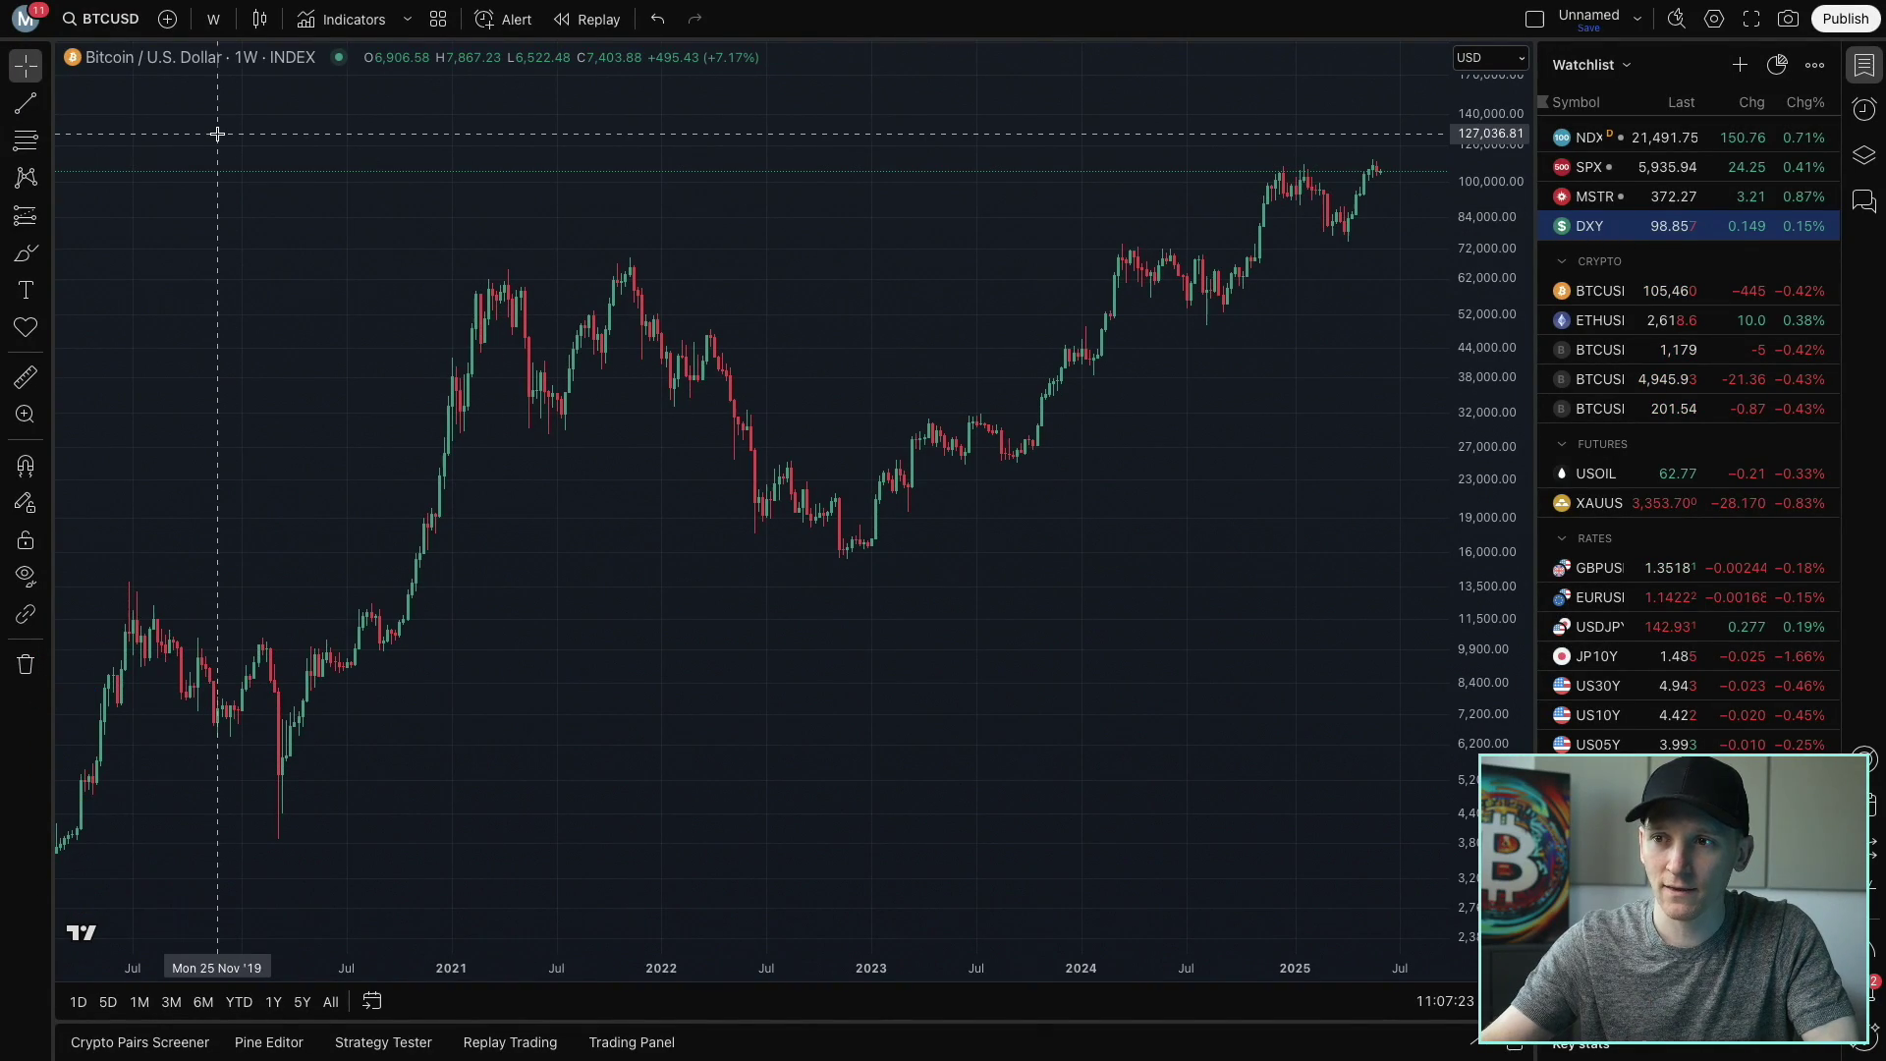
Split the single Bitcoin weekly chart into a two-column, side-by-side layout
{"action": "left_click", "coordinate": [103, 19]}
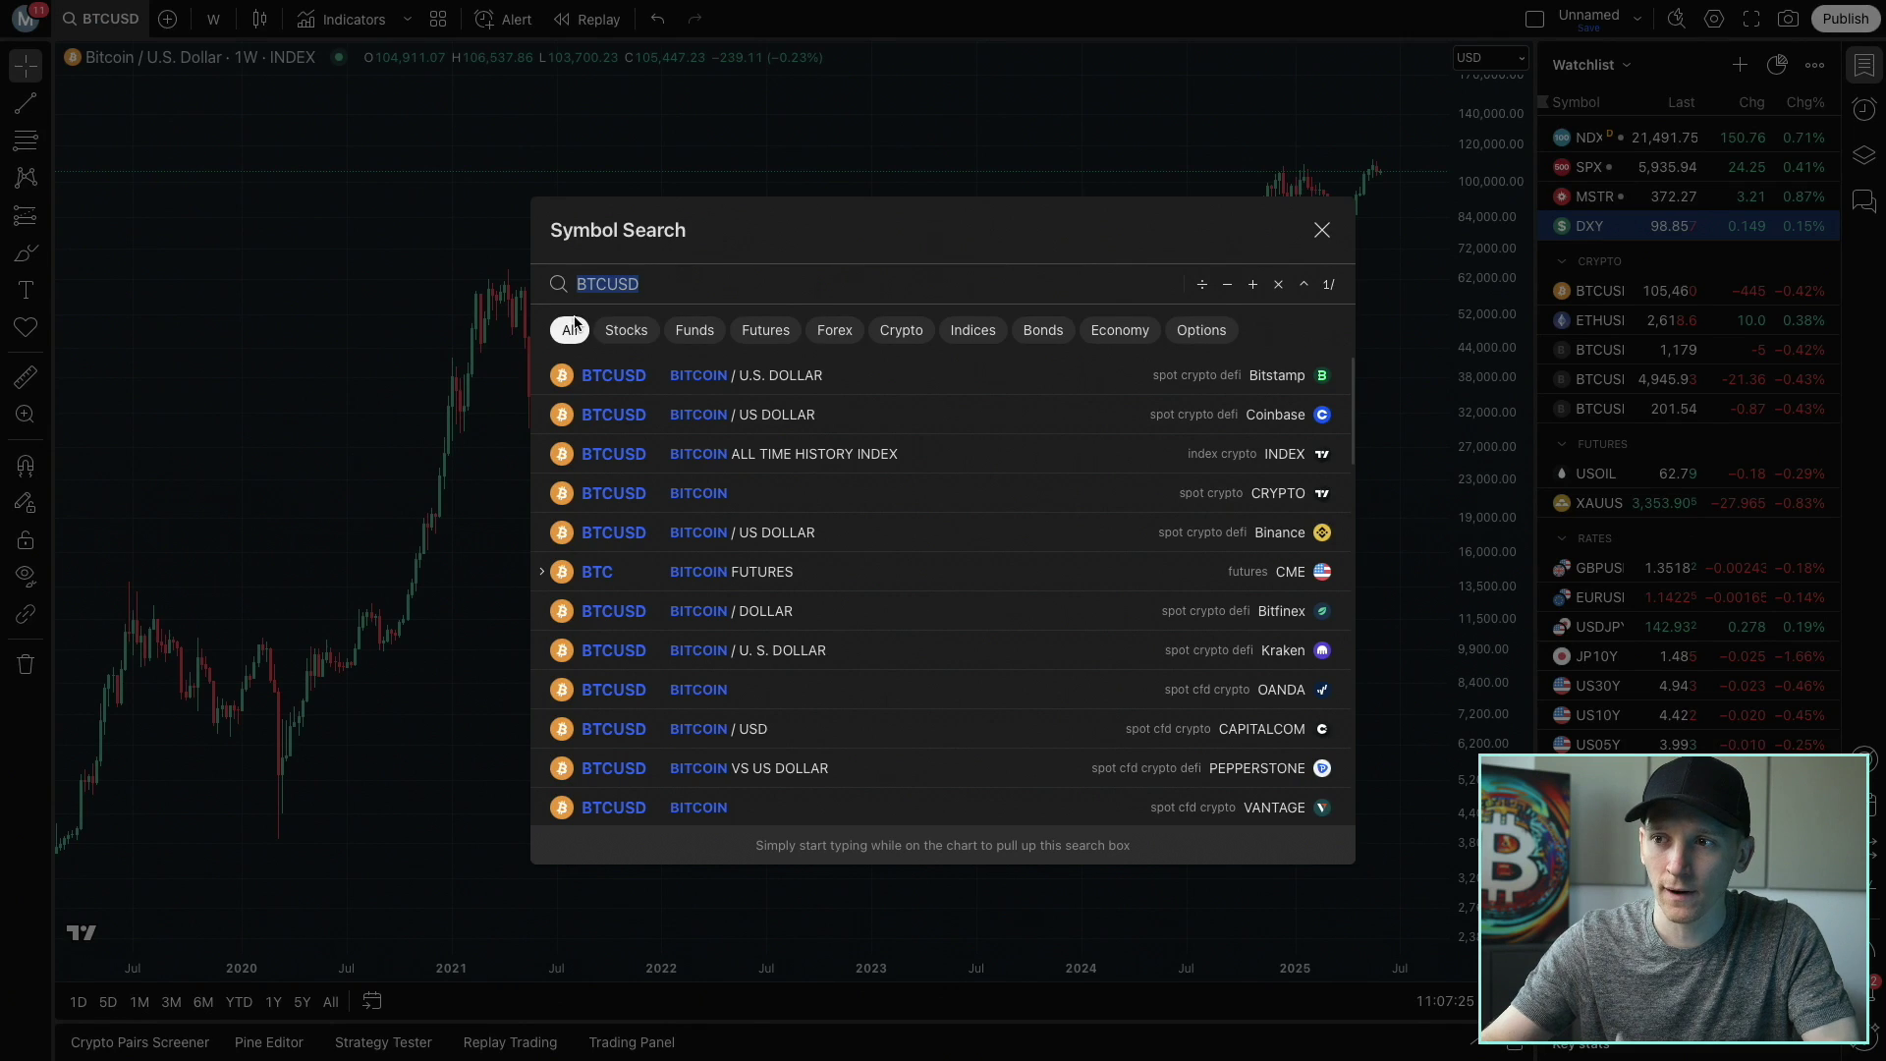
{"action": "left_click", "coordinate": [1321, 232]}
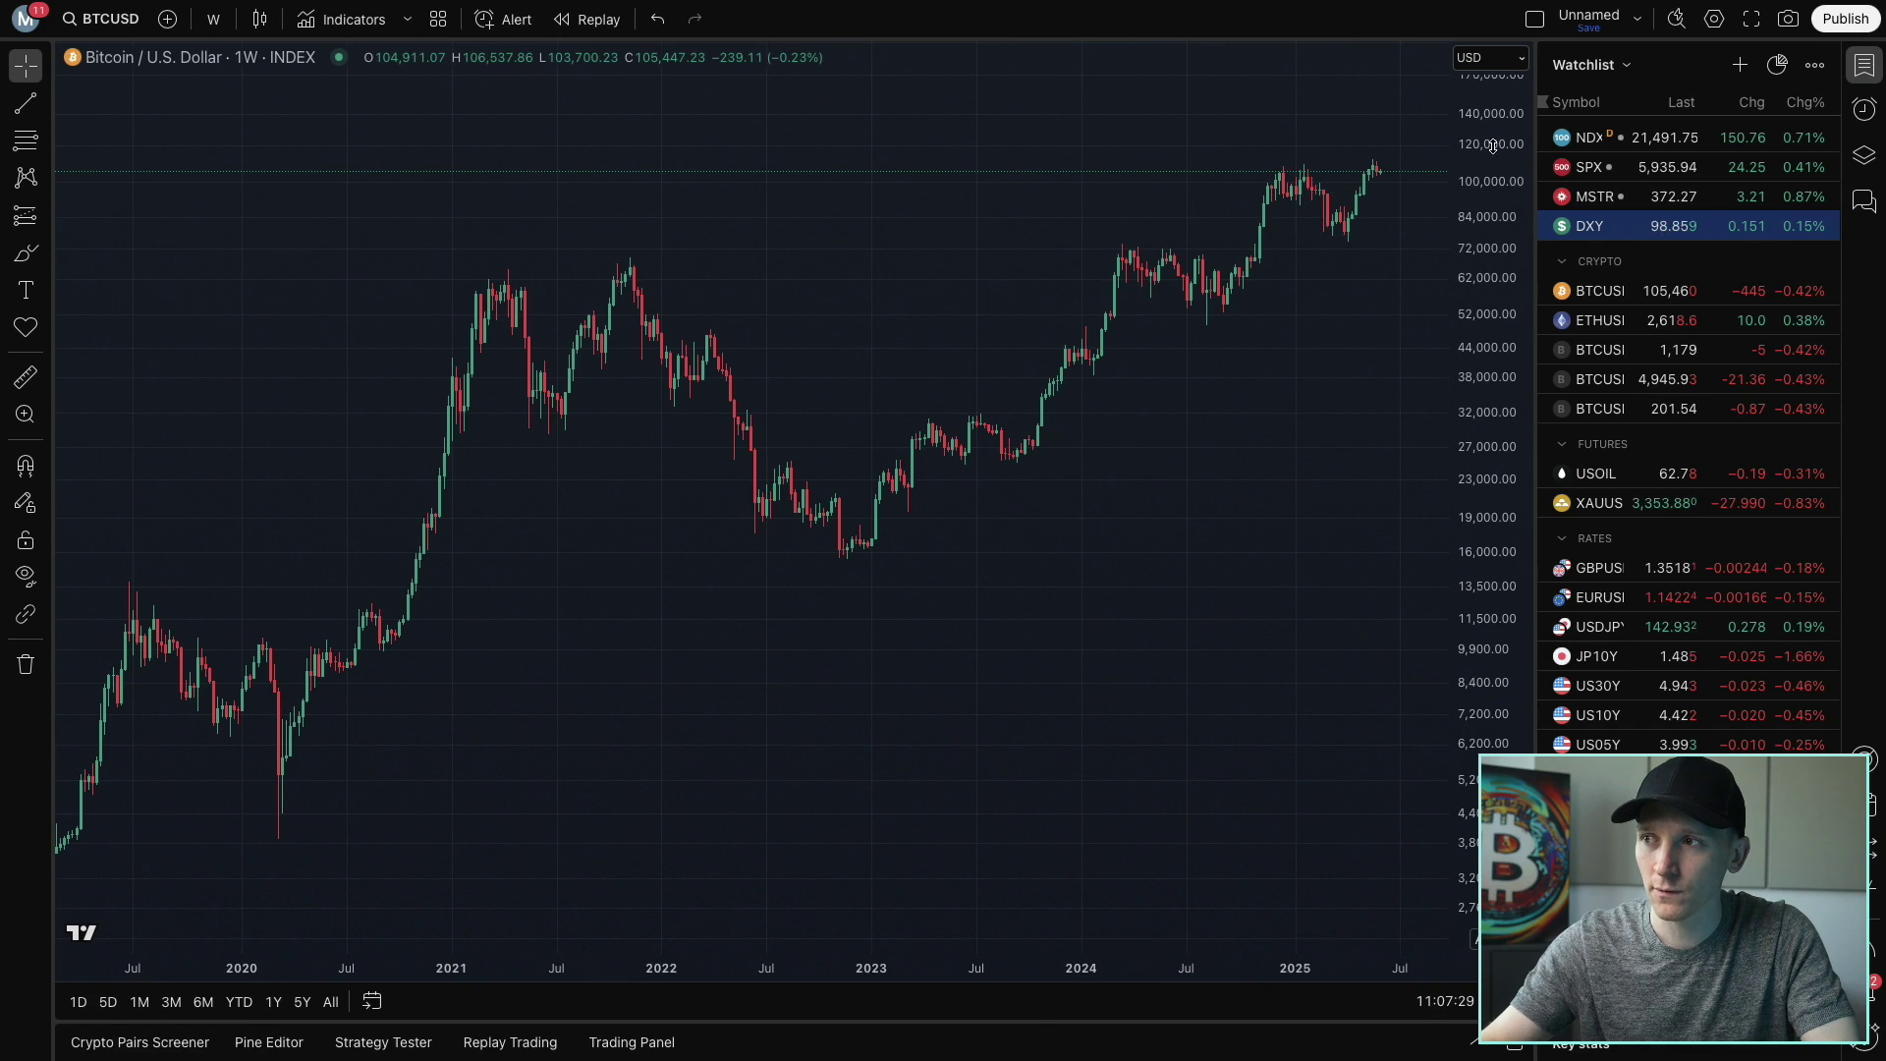
{"action": "left_click", "coordinate": [1536, 21]}
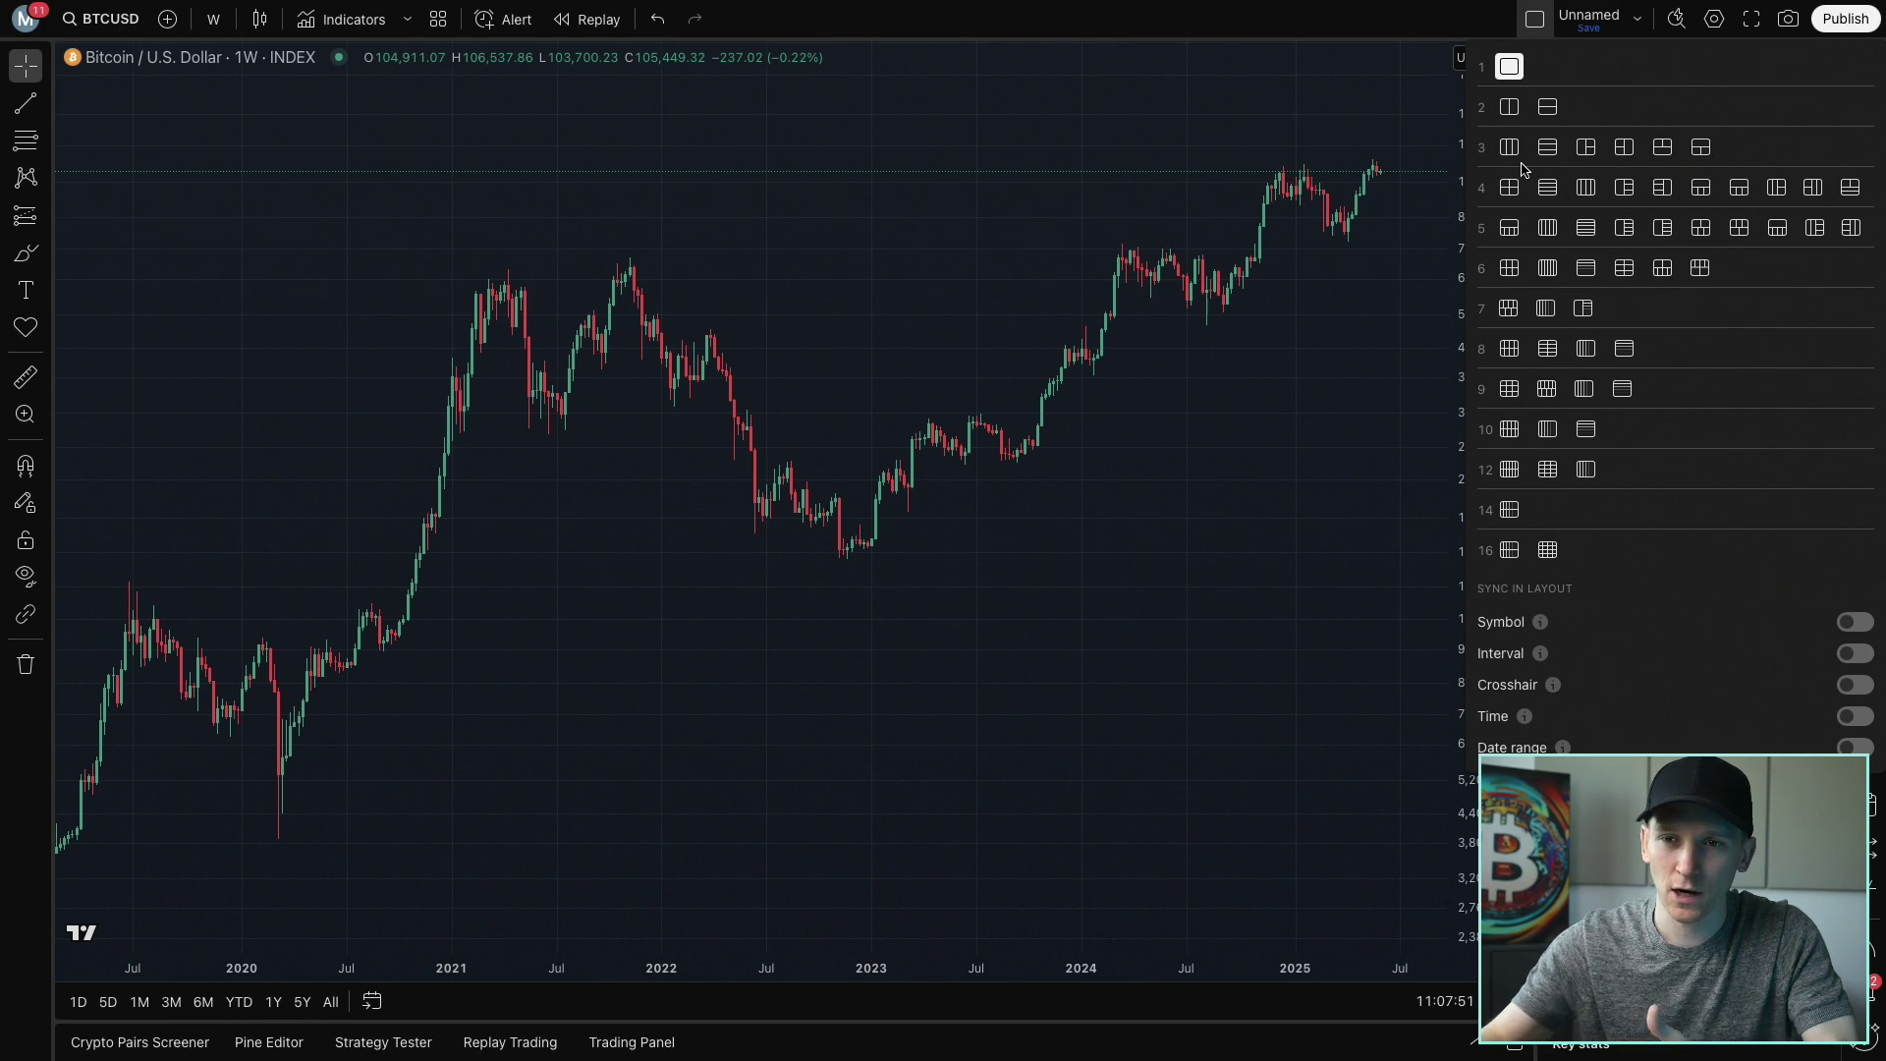
{"action": "left_click", "coordinate": [1510, 108]}
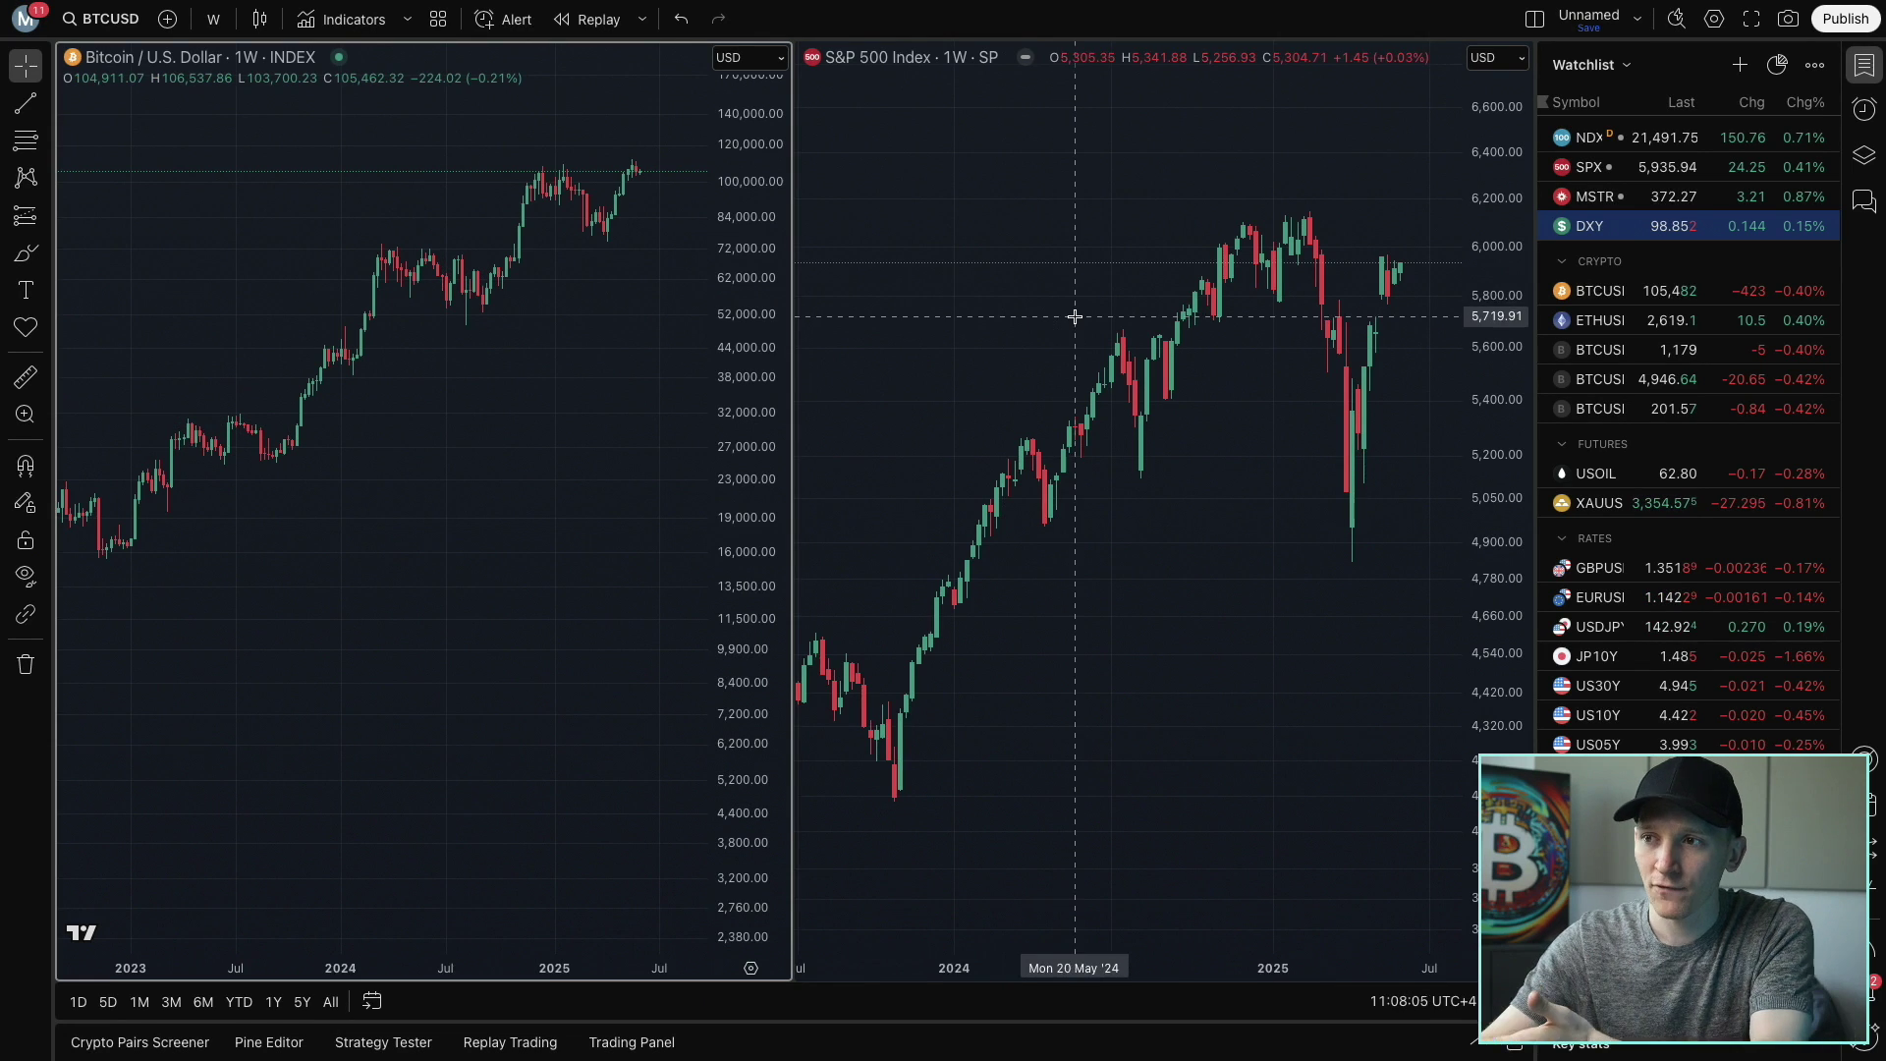
Make the right S&P 500 pane active and bring up its series options menu
{"action": "left_click", "coordinate": [1001, 318]}
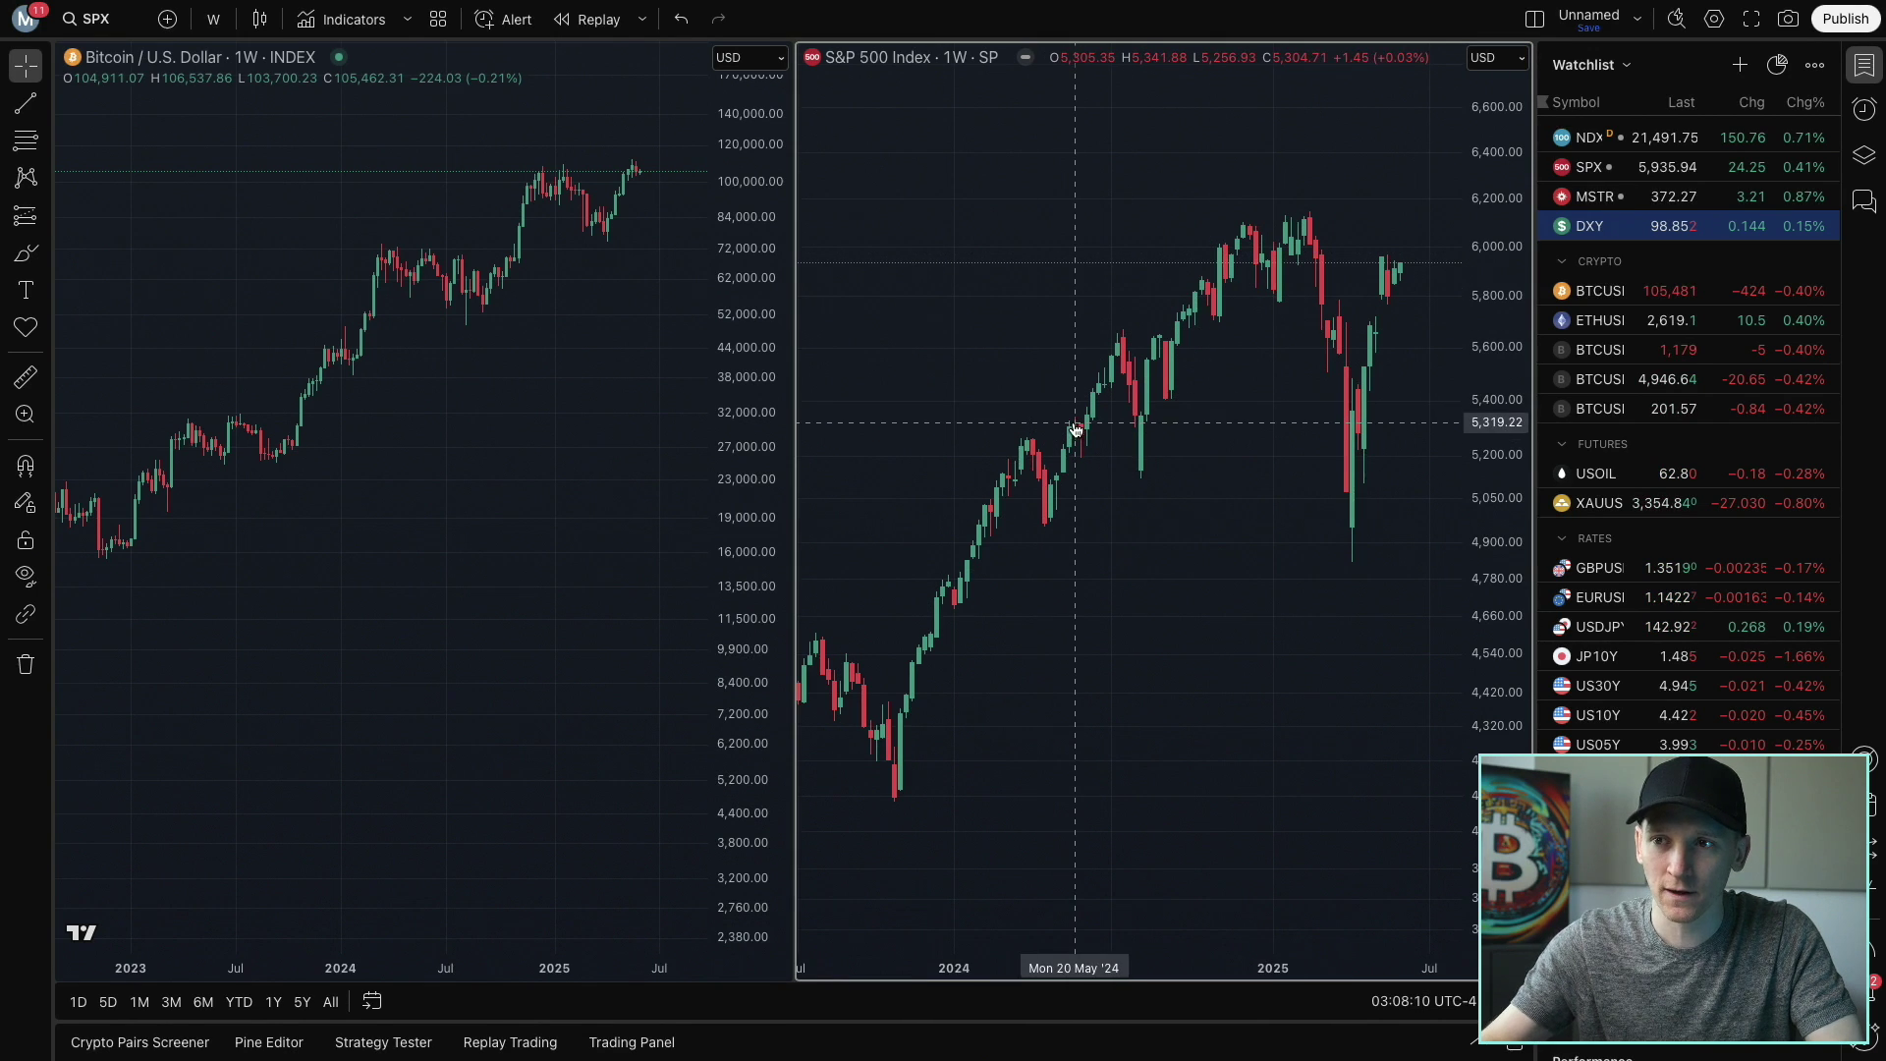
{"action": "left_click", "coordinate": [875, 59]}
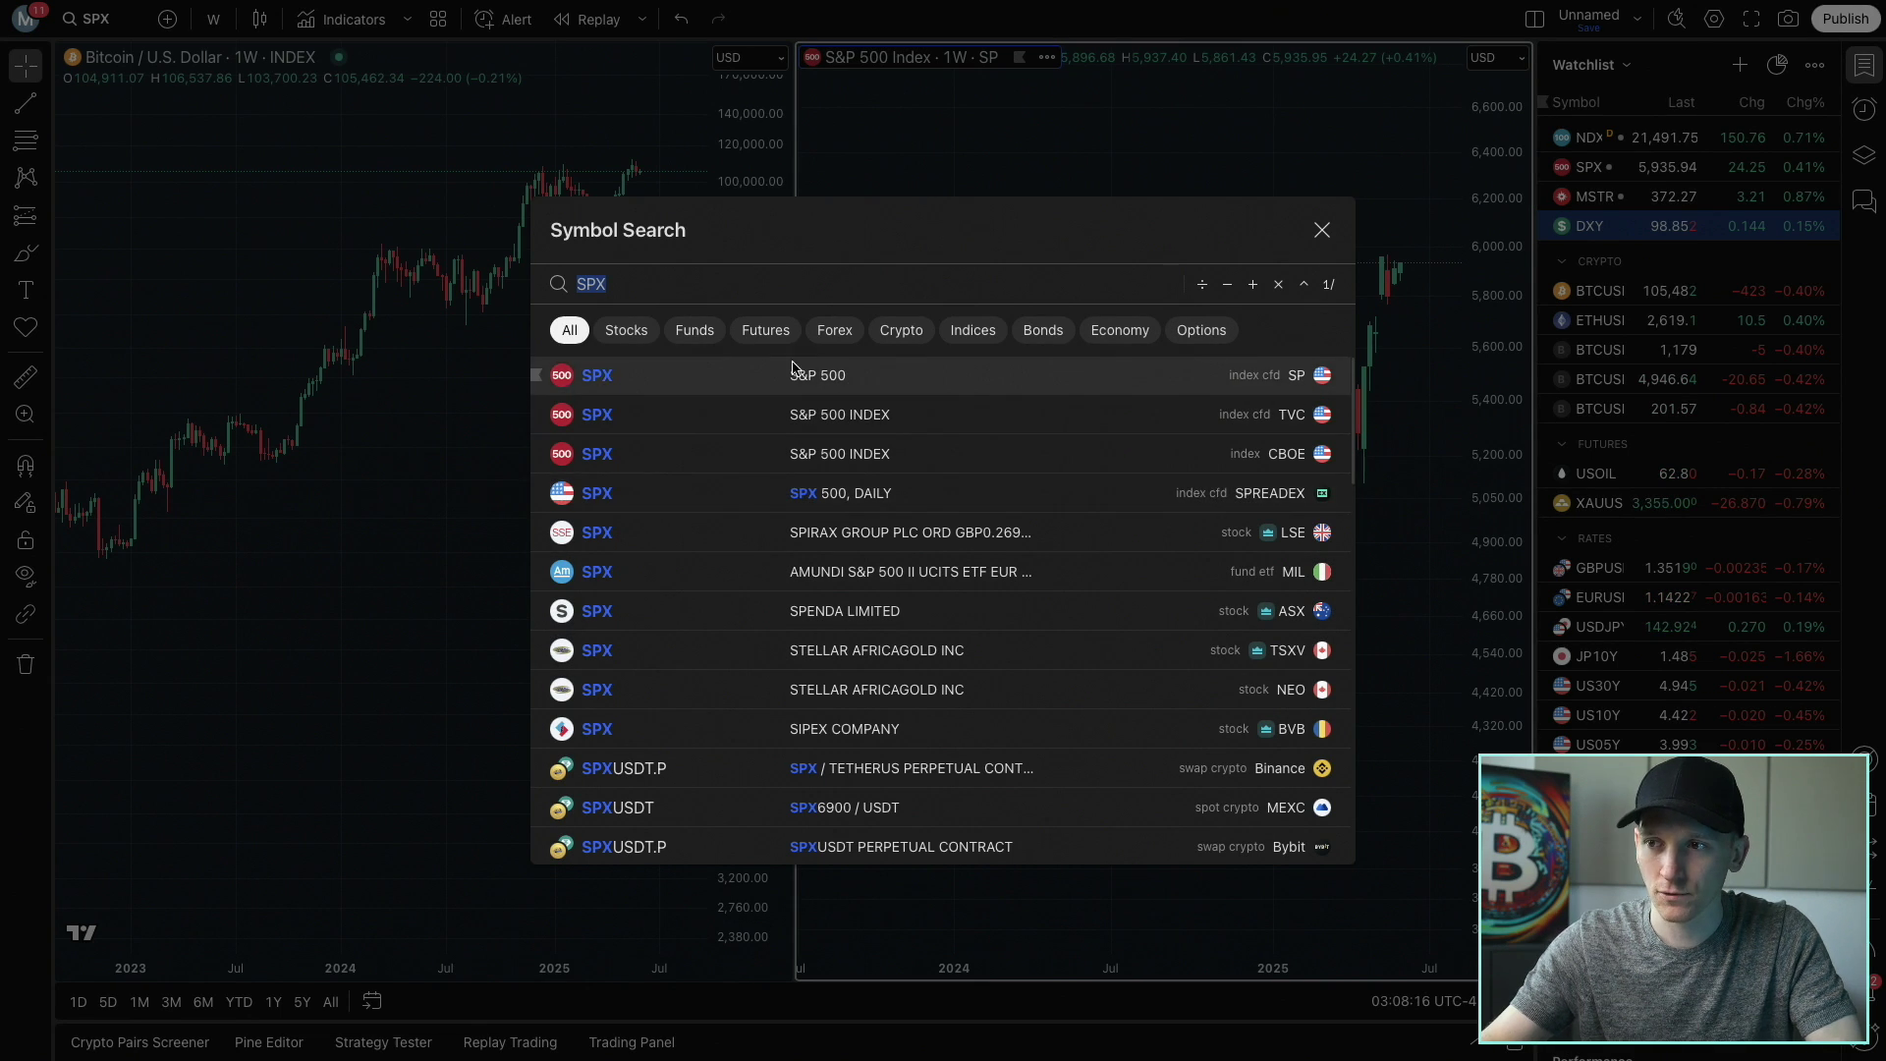
{"action": "left_click", "coordinate": [1322, 230]}
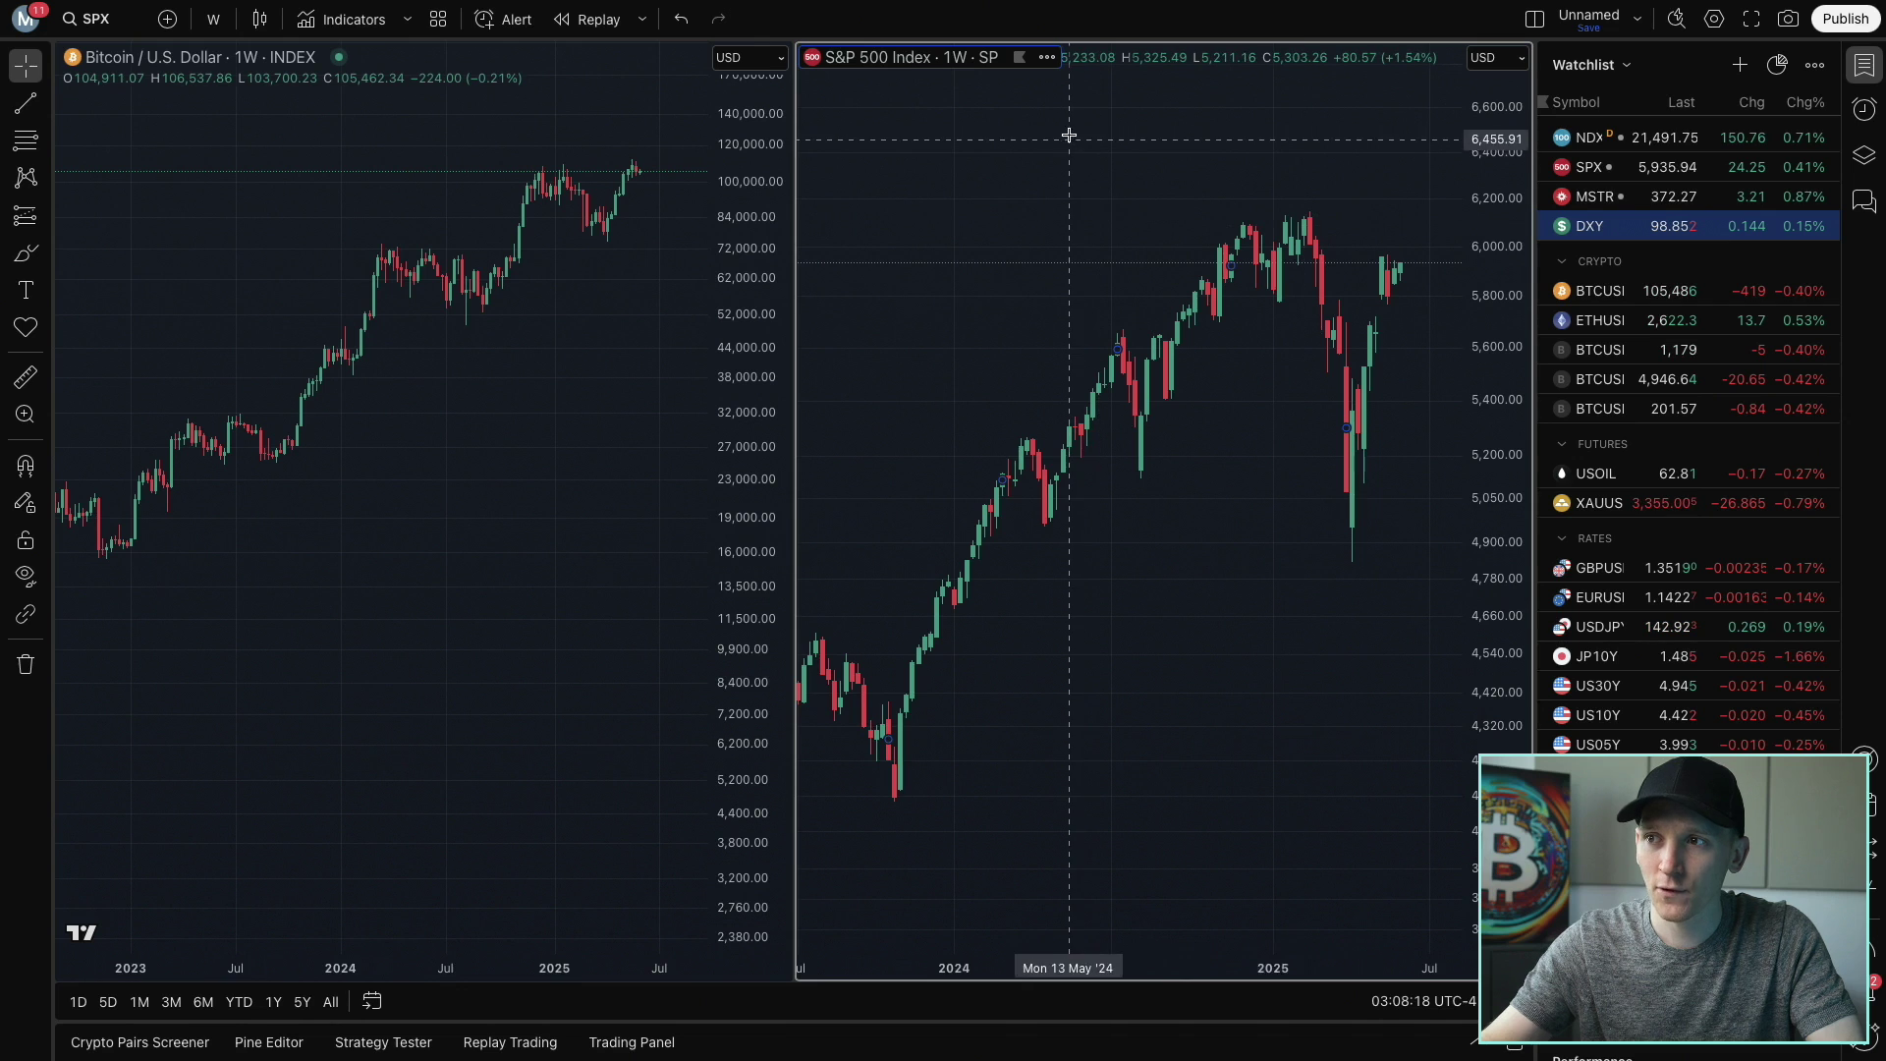
{"action": "left_click", "coordinate": [1047, 59]}
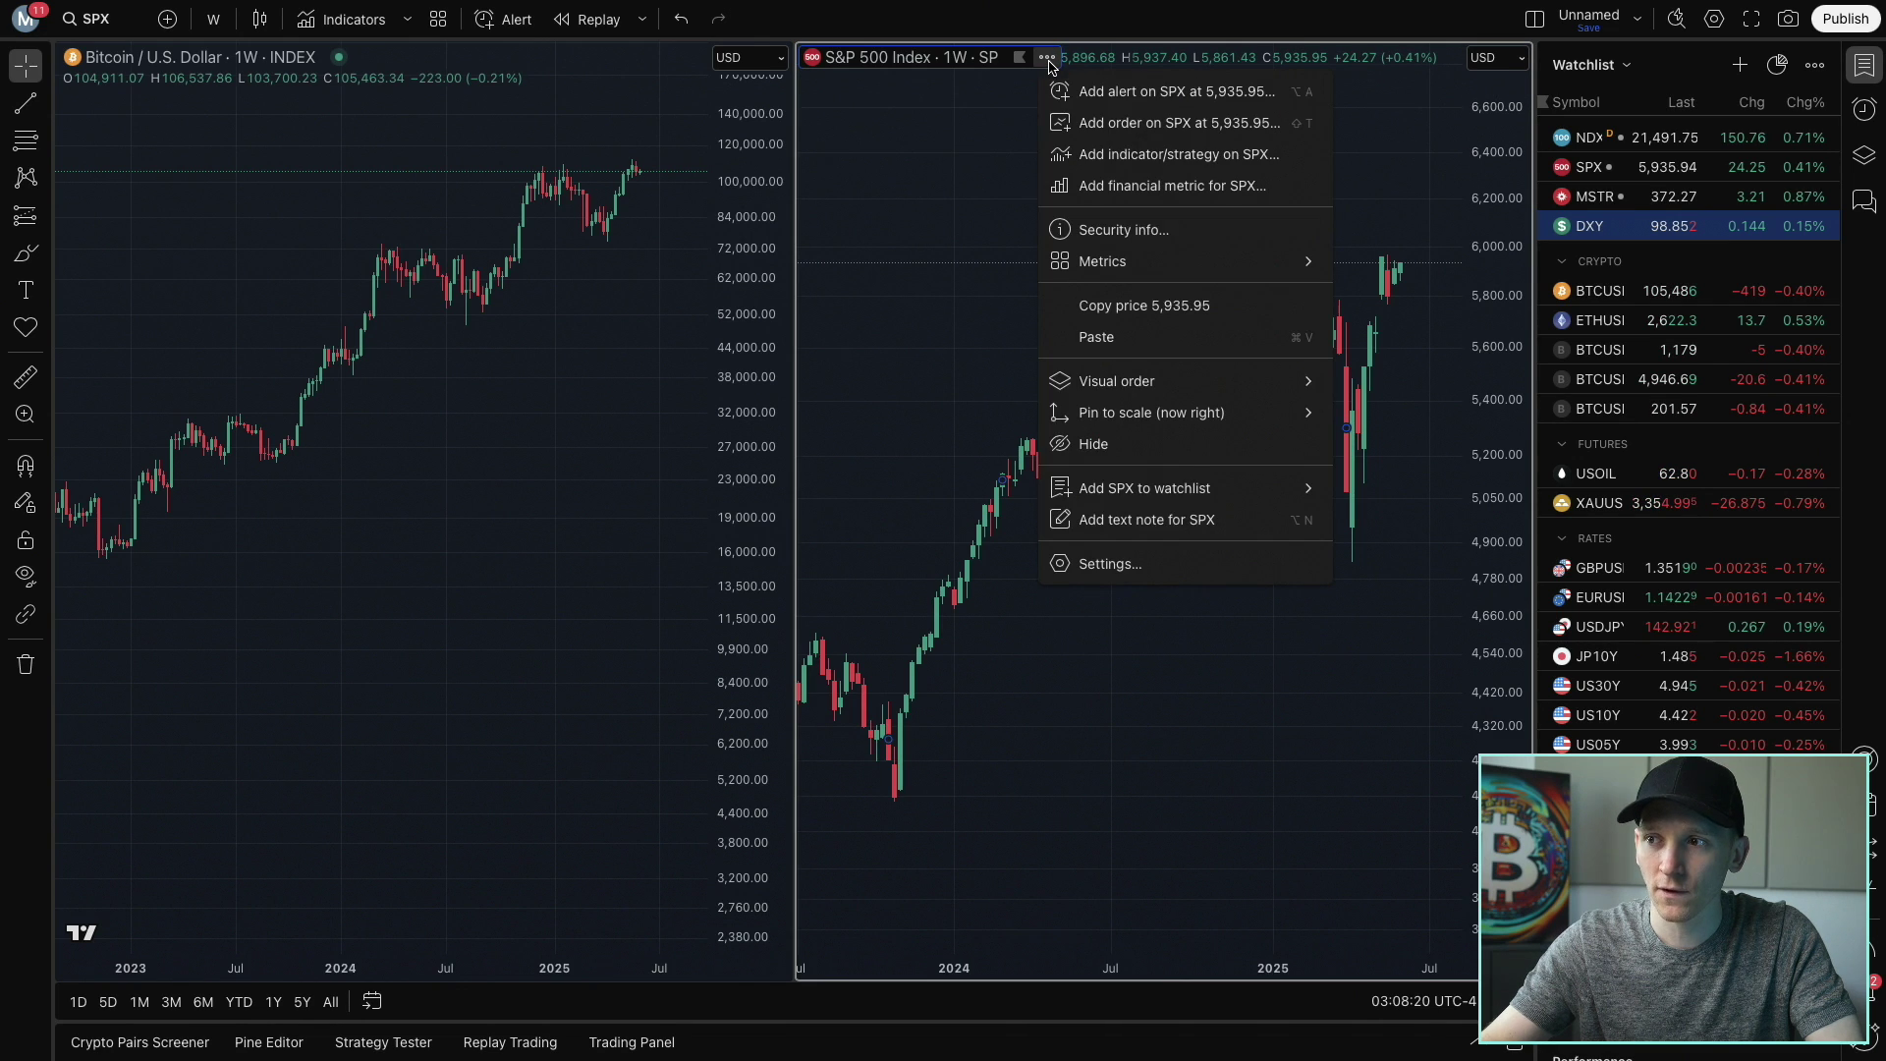
{"action": "left_click", "coordinate": [1108, 561]}
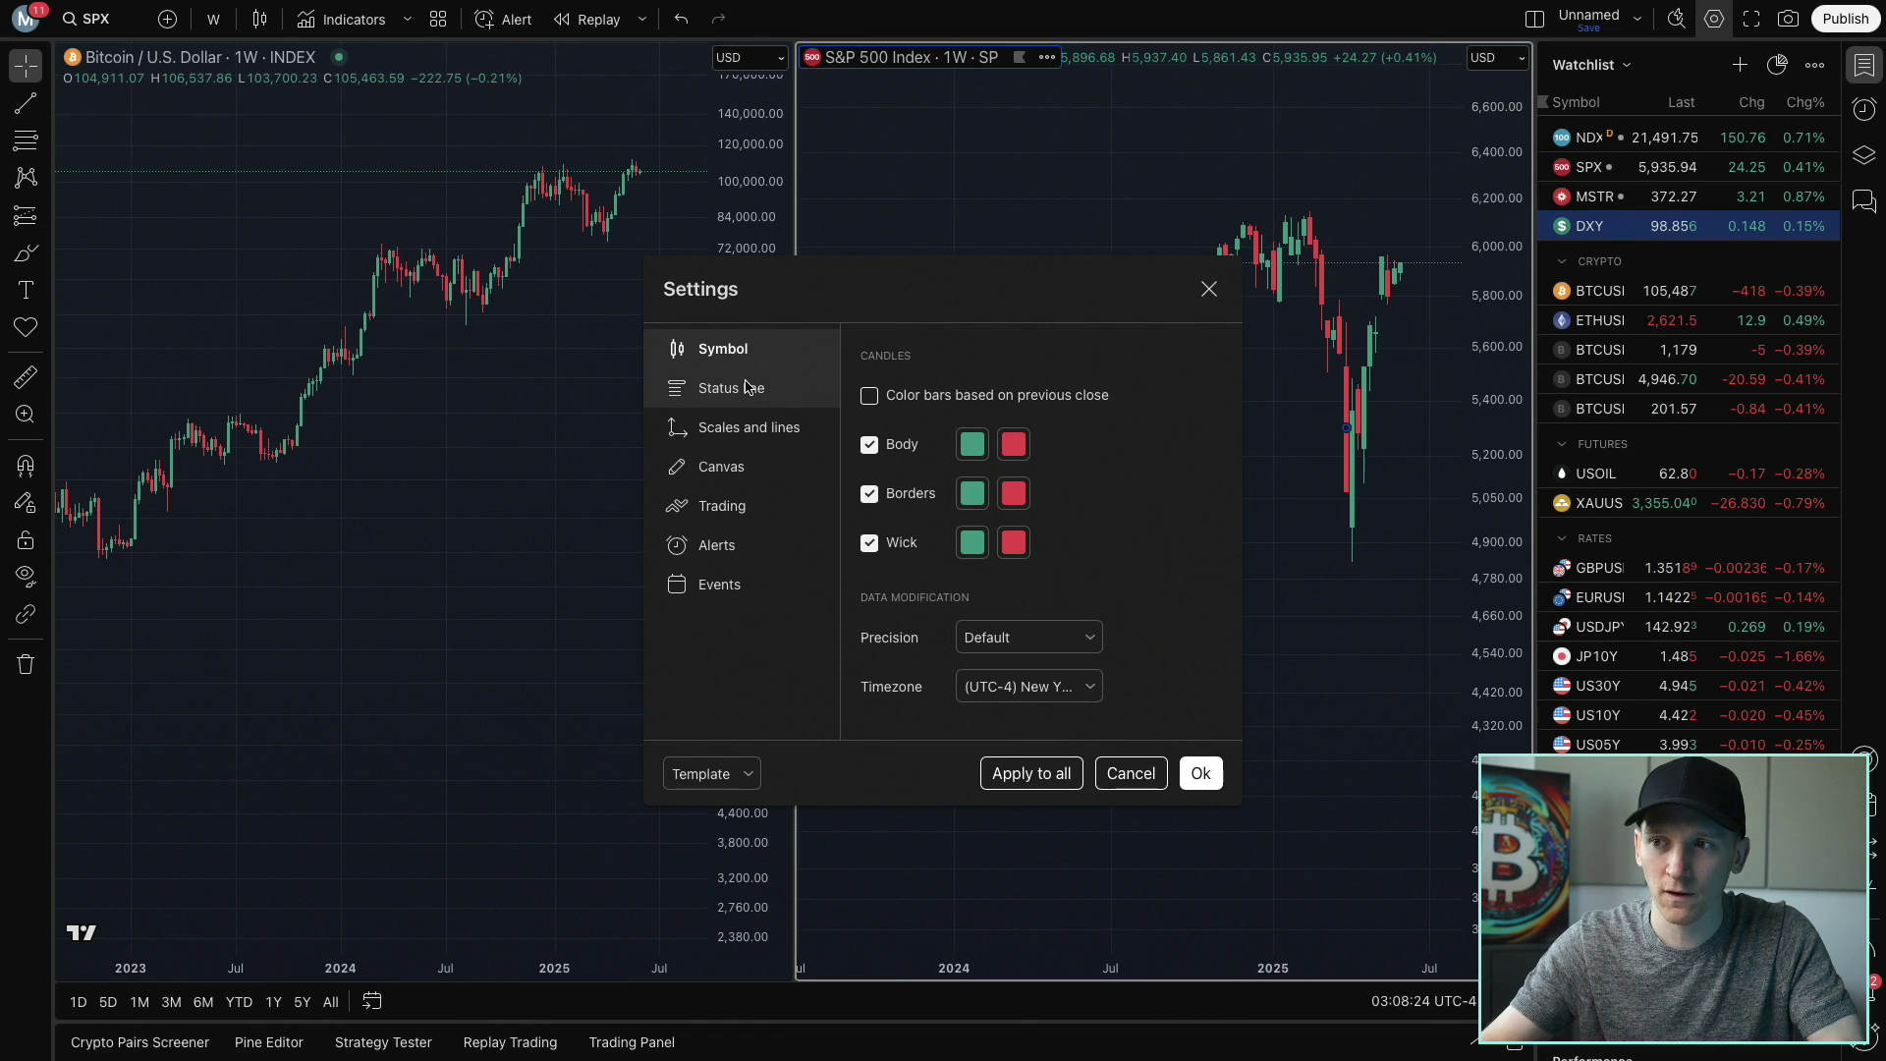
{"action": "left_click", "coordinate": [741, 429]}
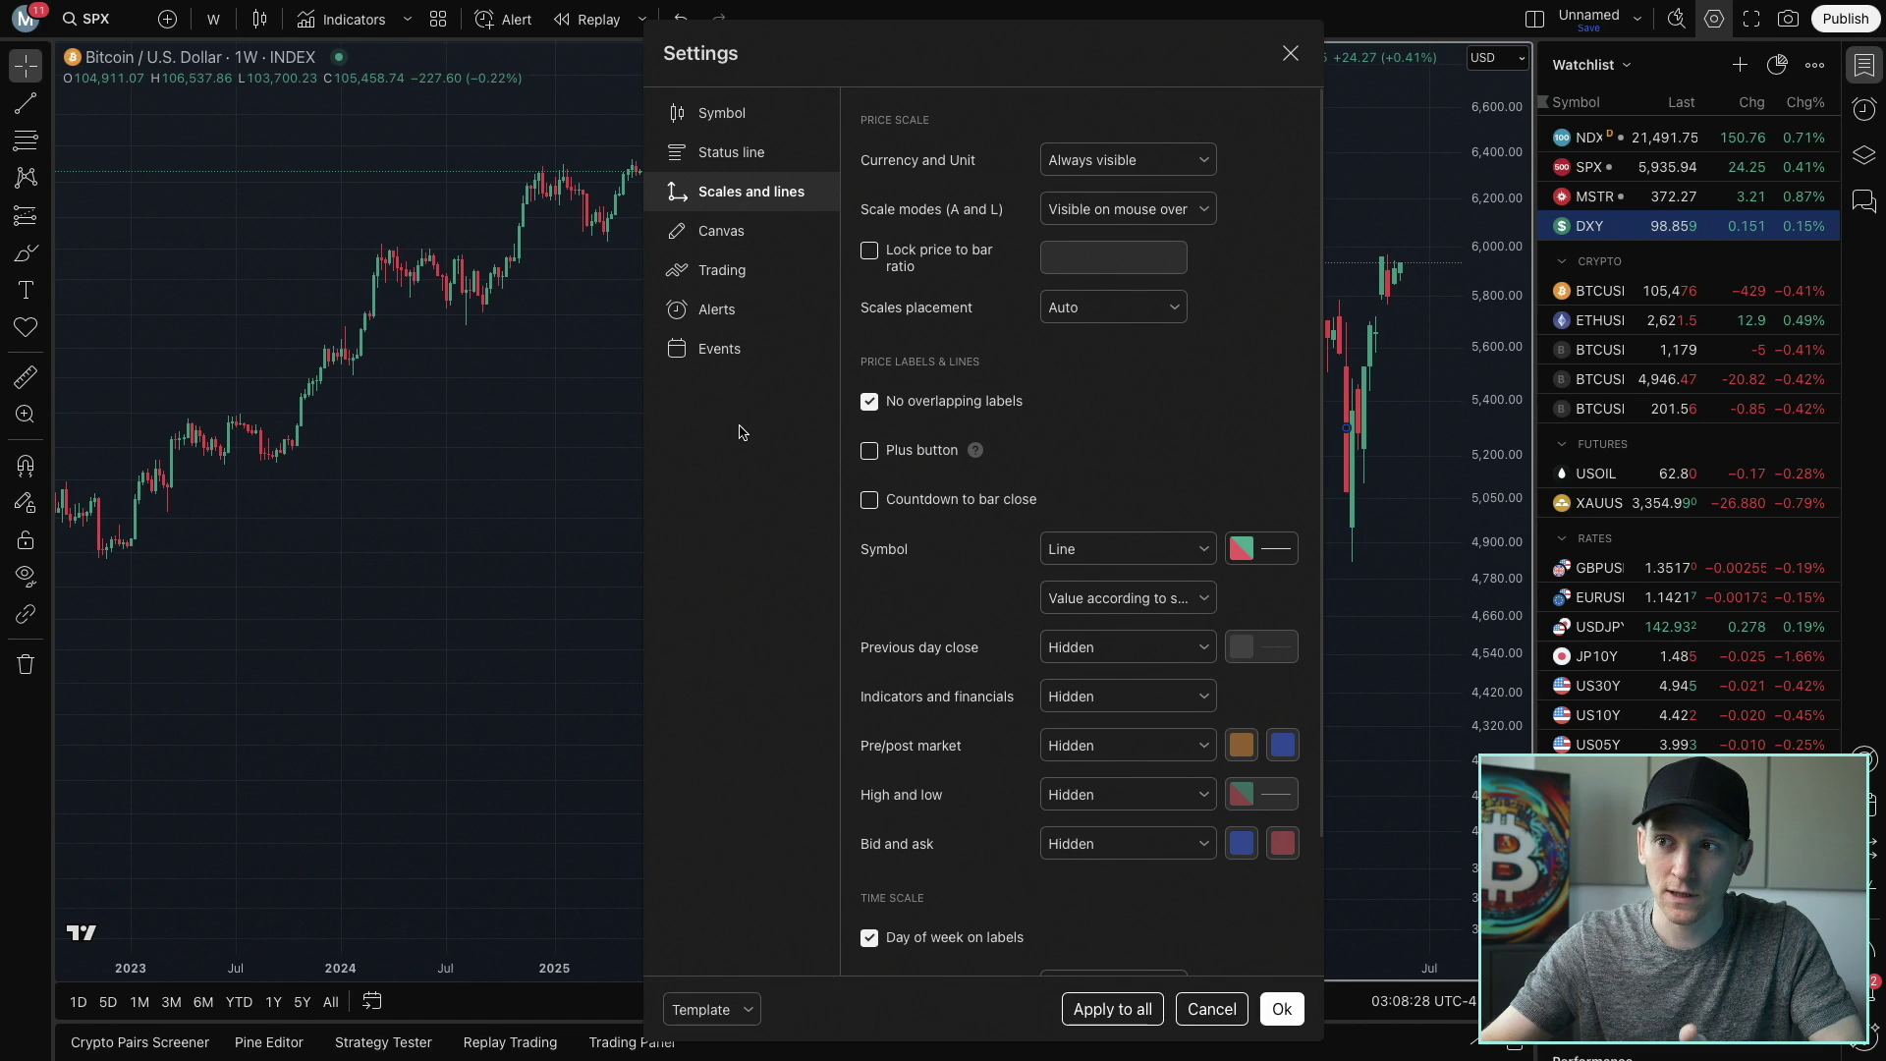
{"action": "left_click", "coordinate": [736, 234]}
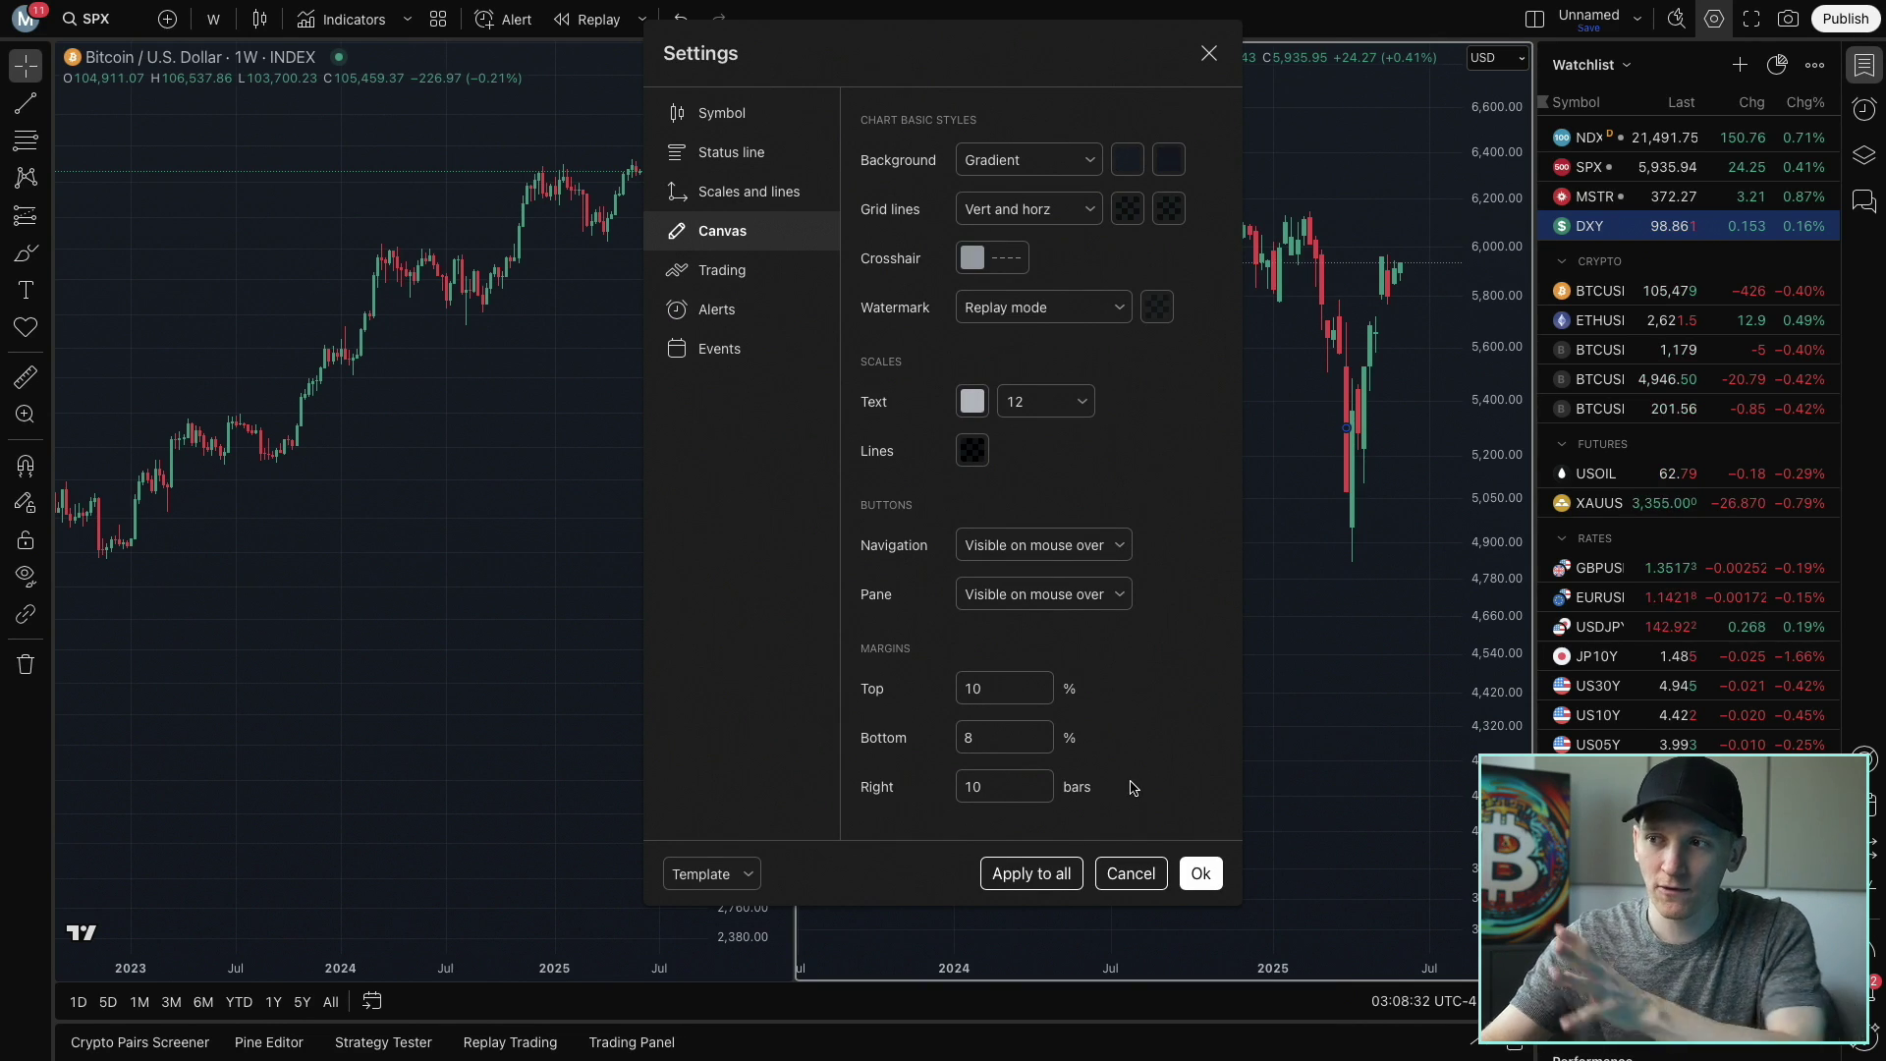
{"action": "left_click", "coordinate": [1131, 874]}
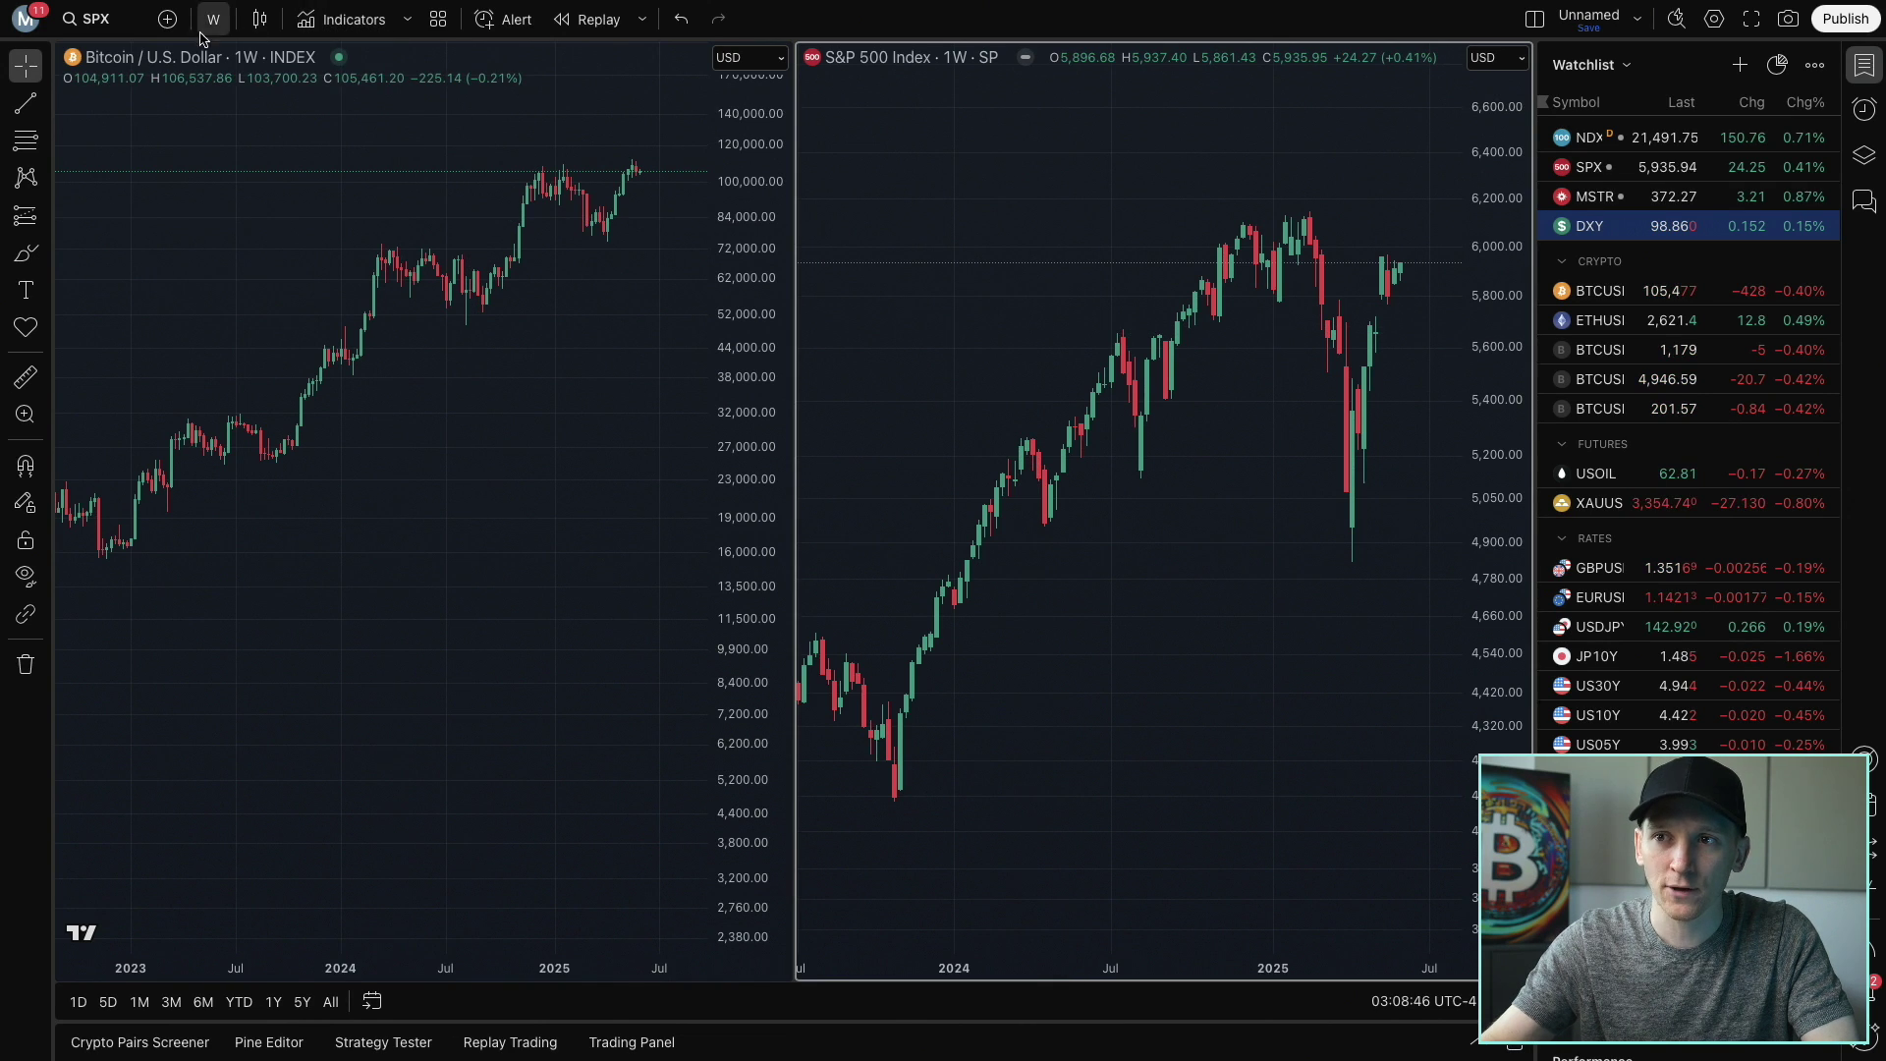
{"action": "left_click", "coordinate": [273, 30]}
Switch the S&P 500 chart to Line and back to Candles, then set it to 1 day
{"action": "left_click", "coordinate": [314, 236]}
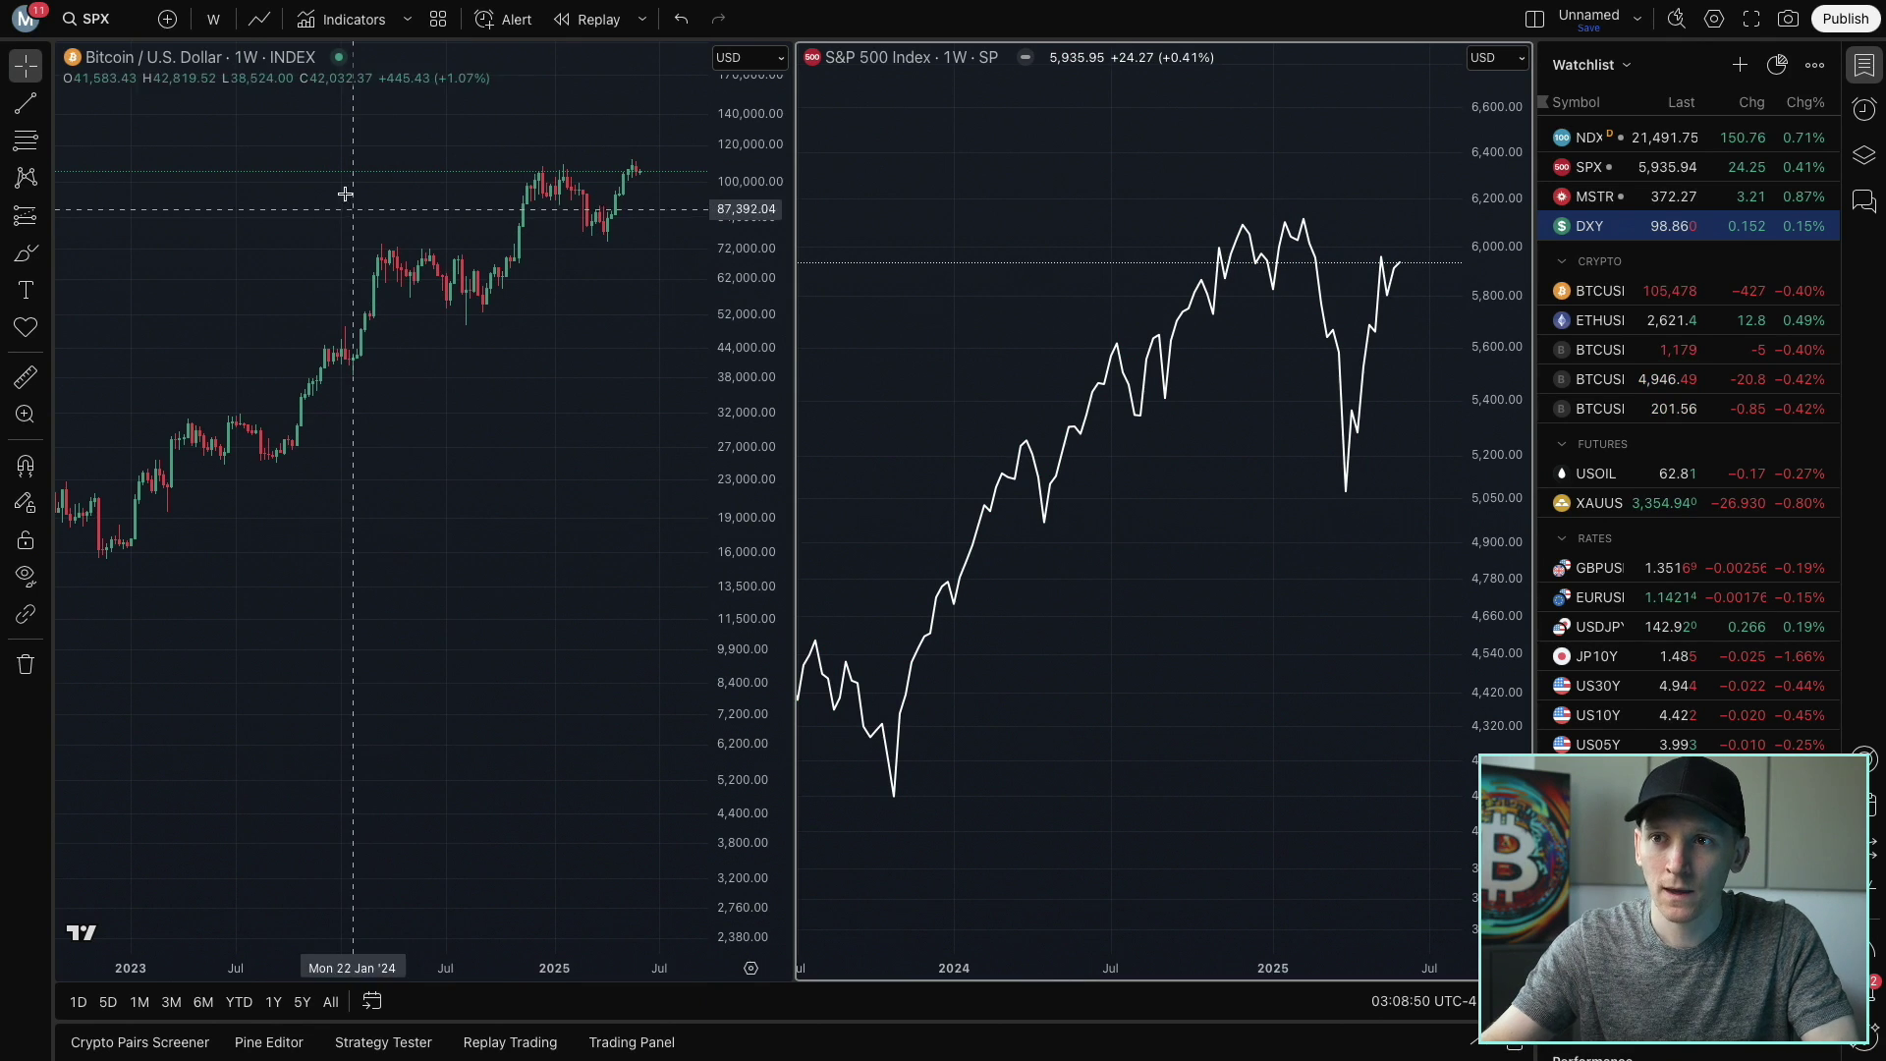
{"action": "left_click", "coordinate": [260, 20]}
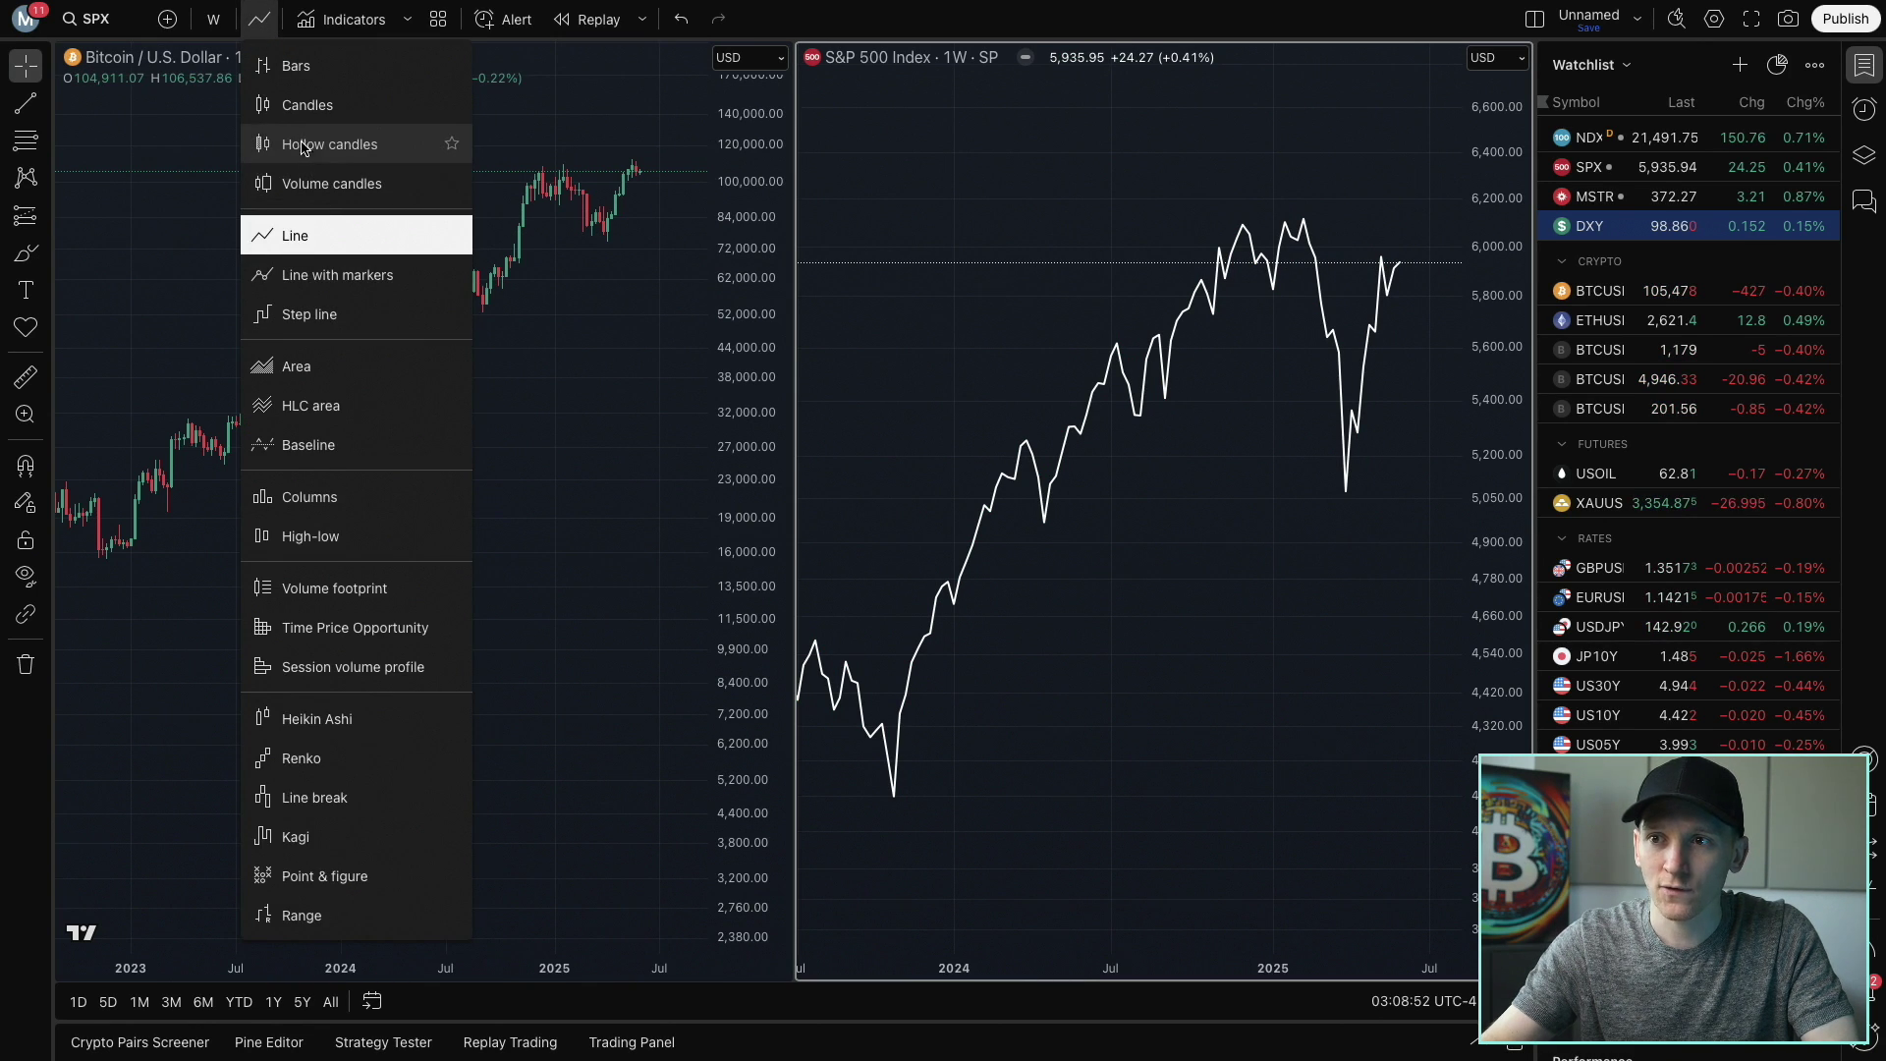
{"action": "left_click", "coordinate": [299, 105]}
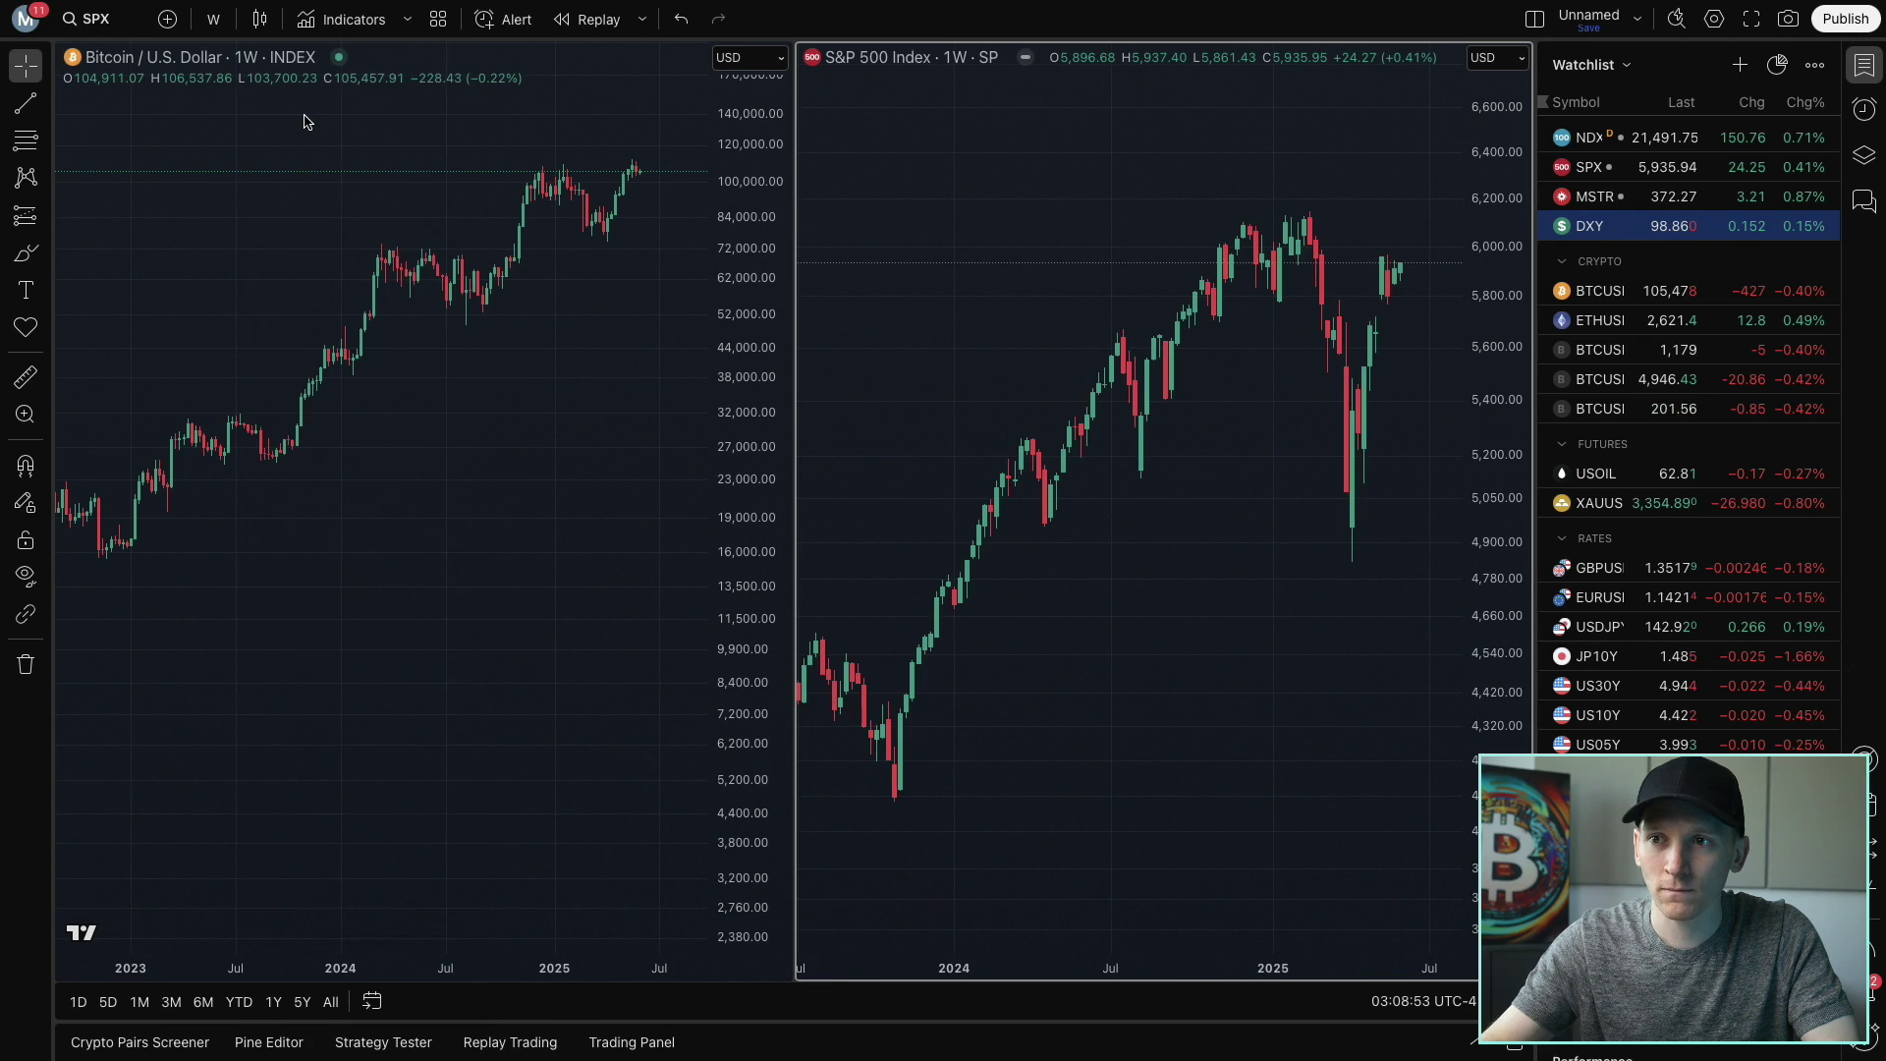
{"action": "left_click", "coordinate": [213, 18]}
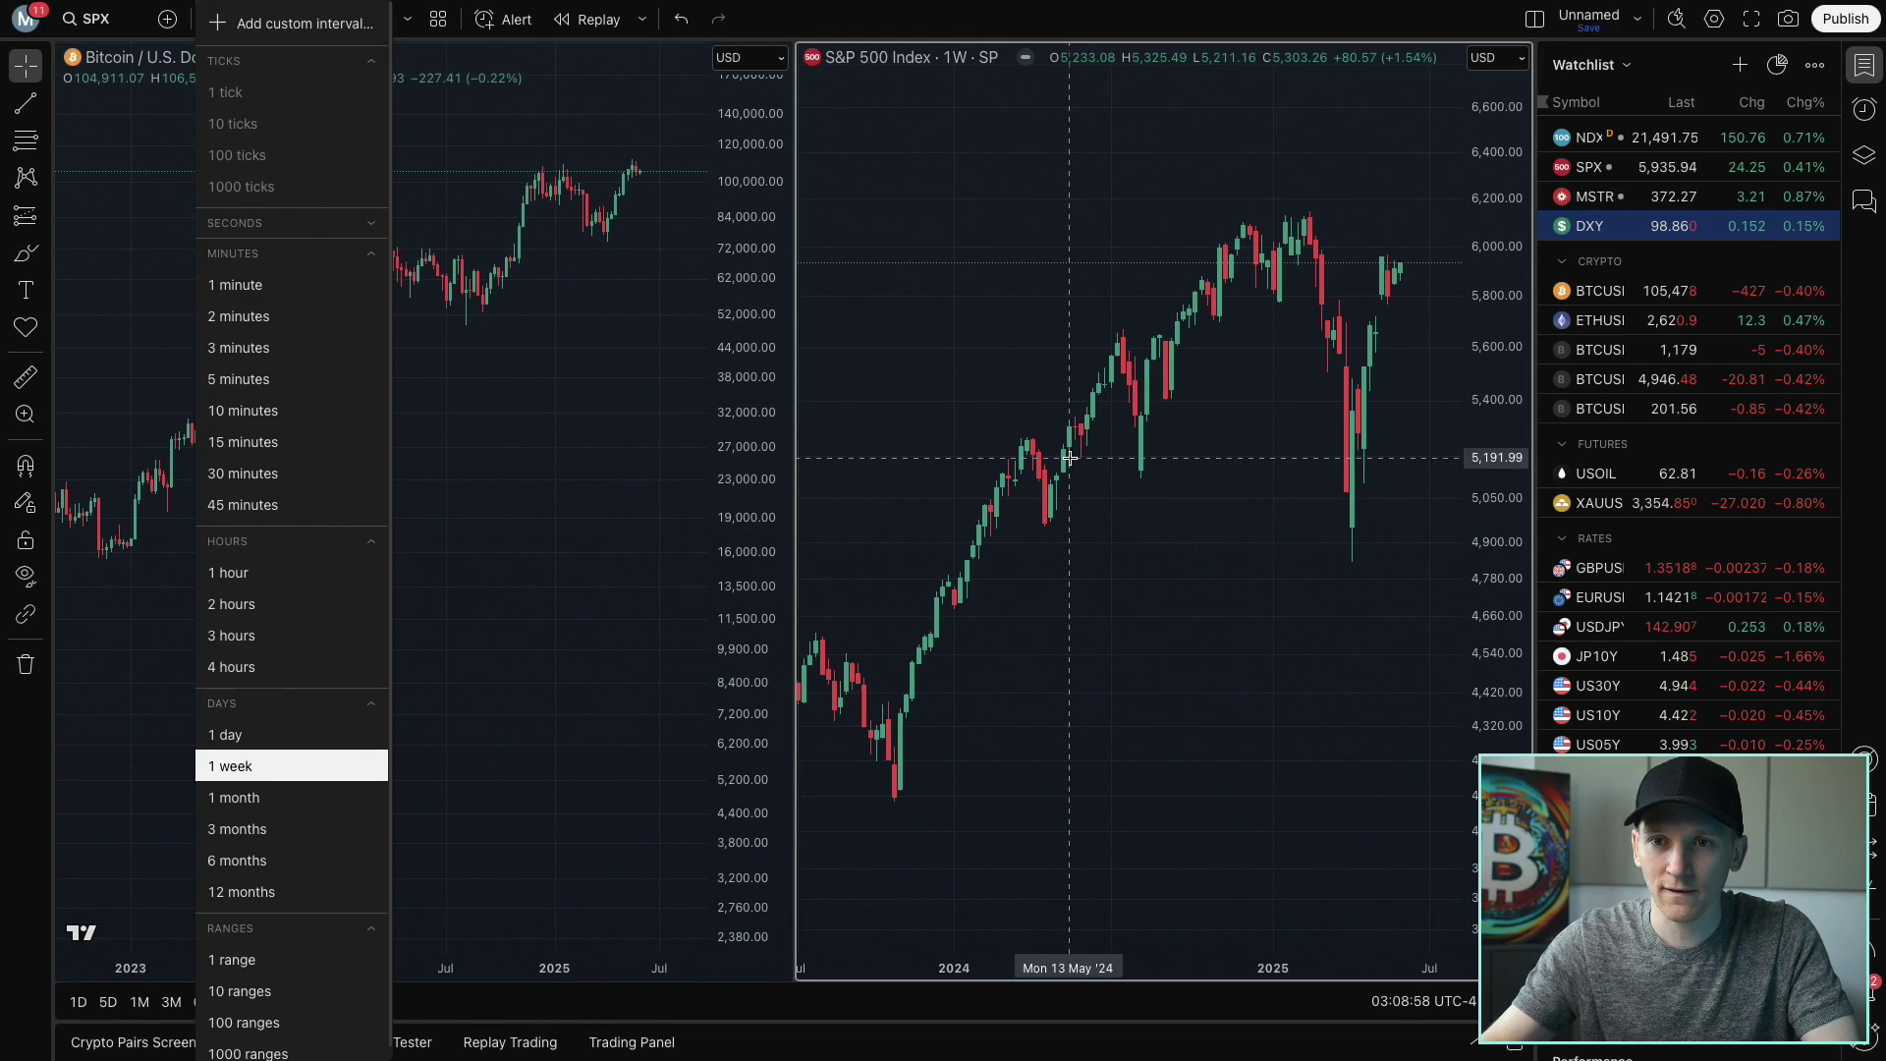
{"action": "left_click", "coordinate": [229, 739]}
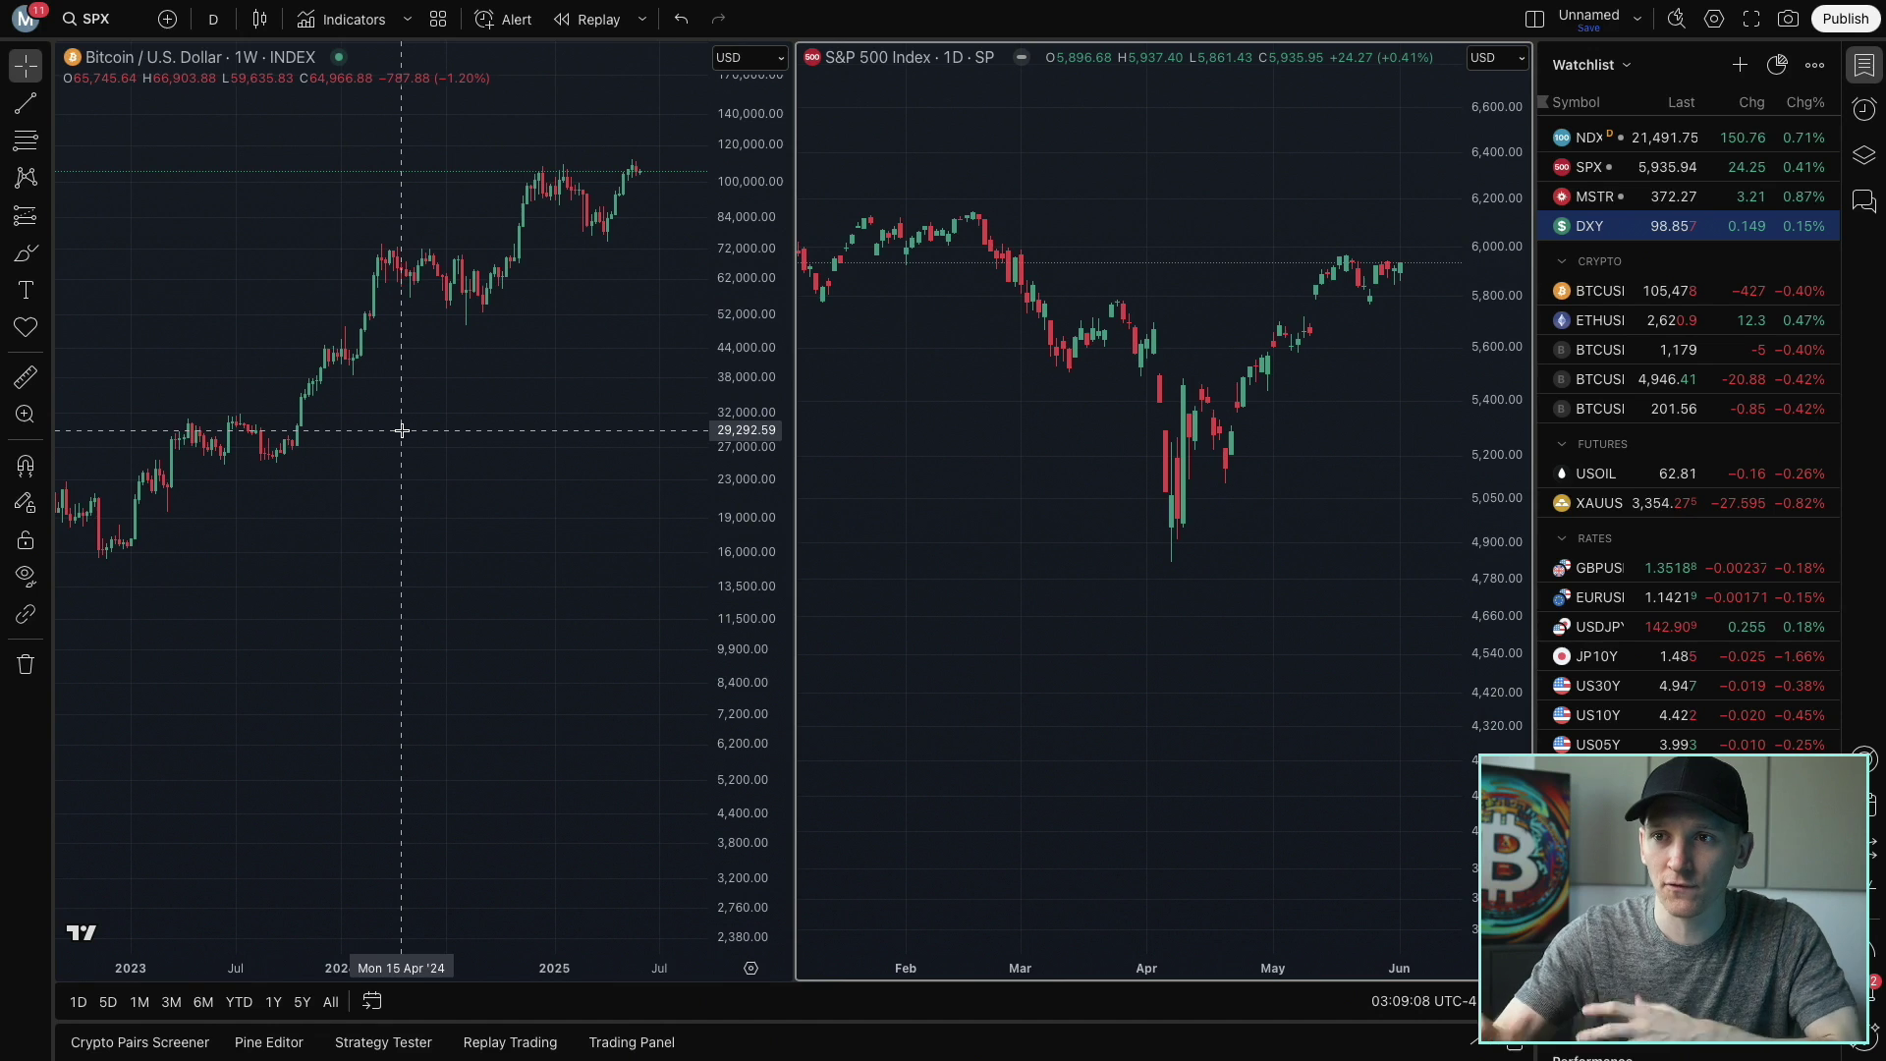
Alternate the active pane between Bitcoin and S&P 500, then bring up the indicators list
{"action": "left_click", "coordinate": [433, 424]}
{"action": "left_click", "coordinate": [1072, 416]}
{"action": "left_click", "coordinate": [556, 409]}
{"action": "left_click", "coordinate": [1098, 406]}
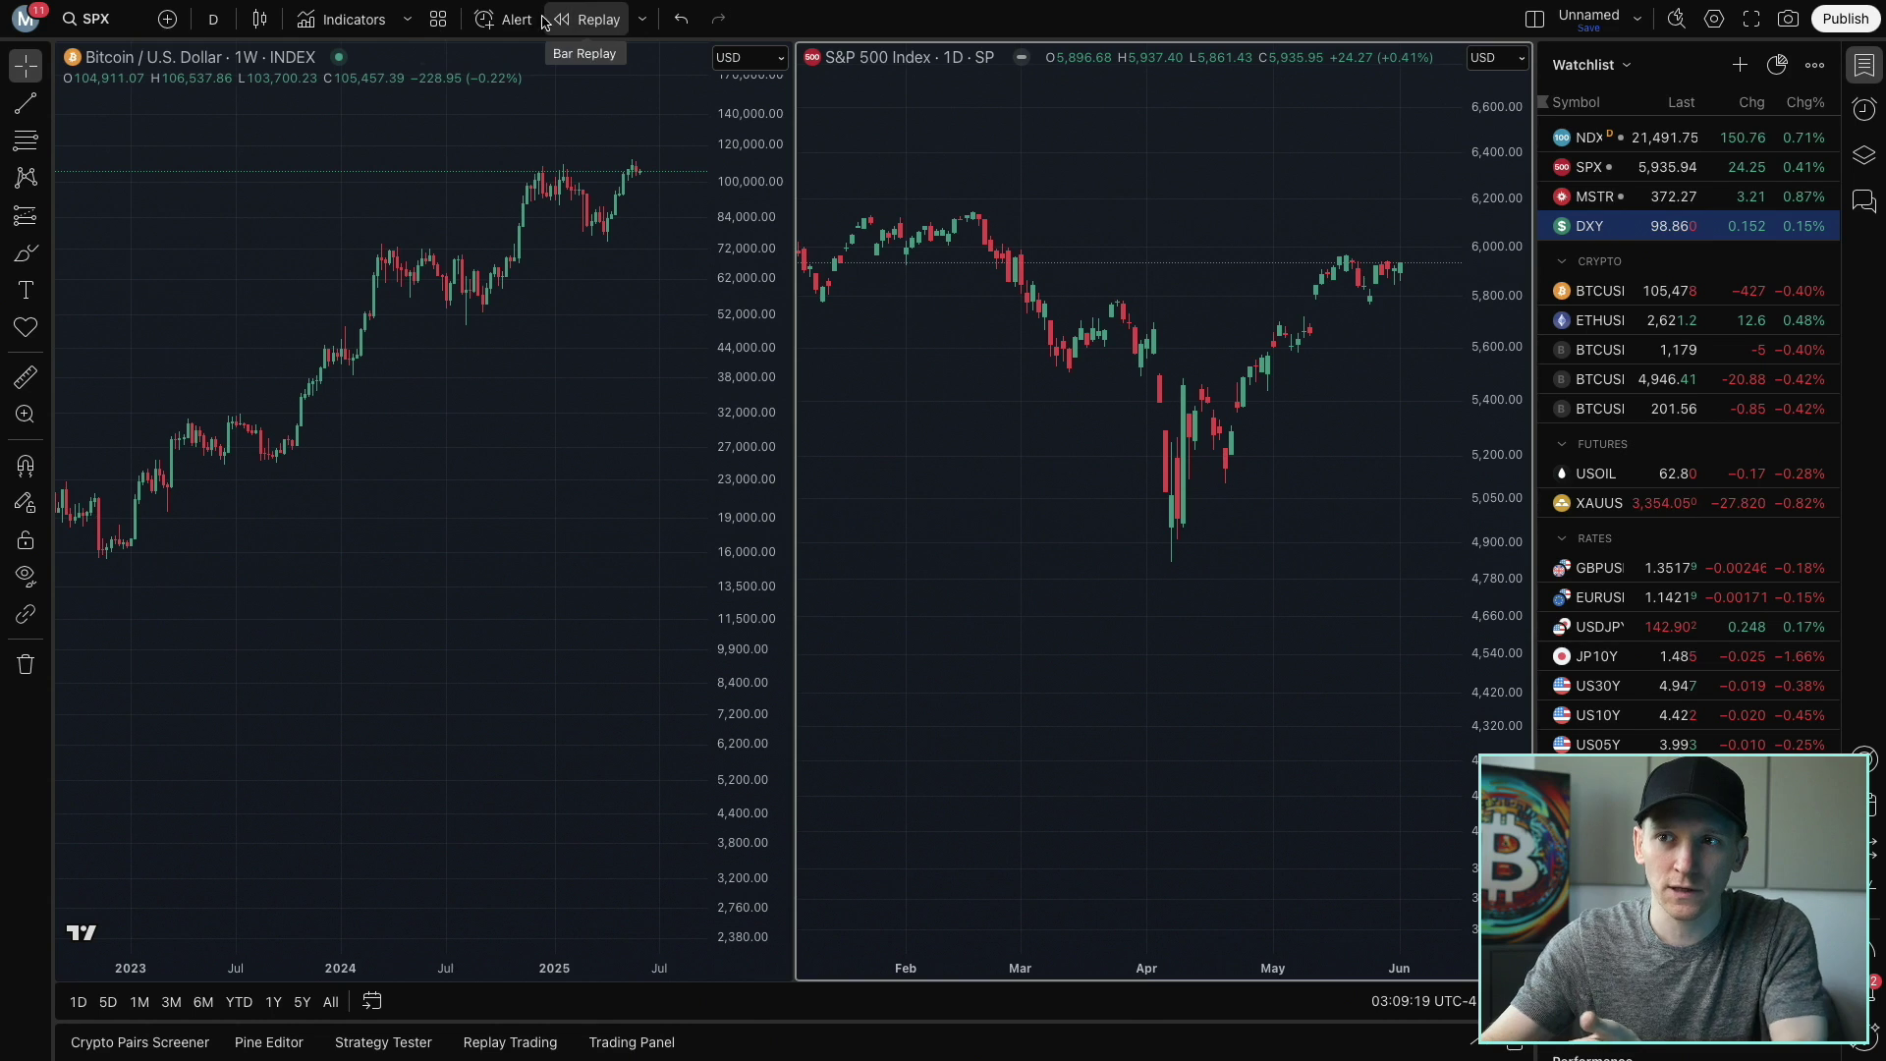
{"action": "left_click", "coordinate": [346, 21]}
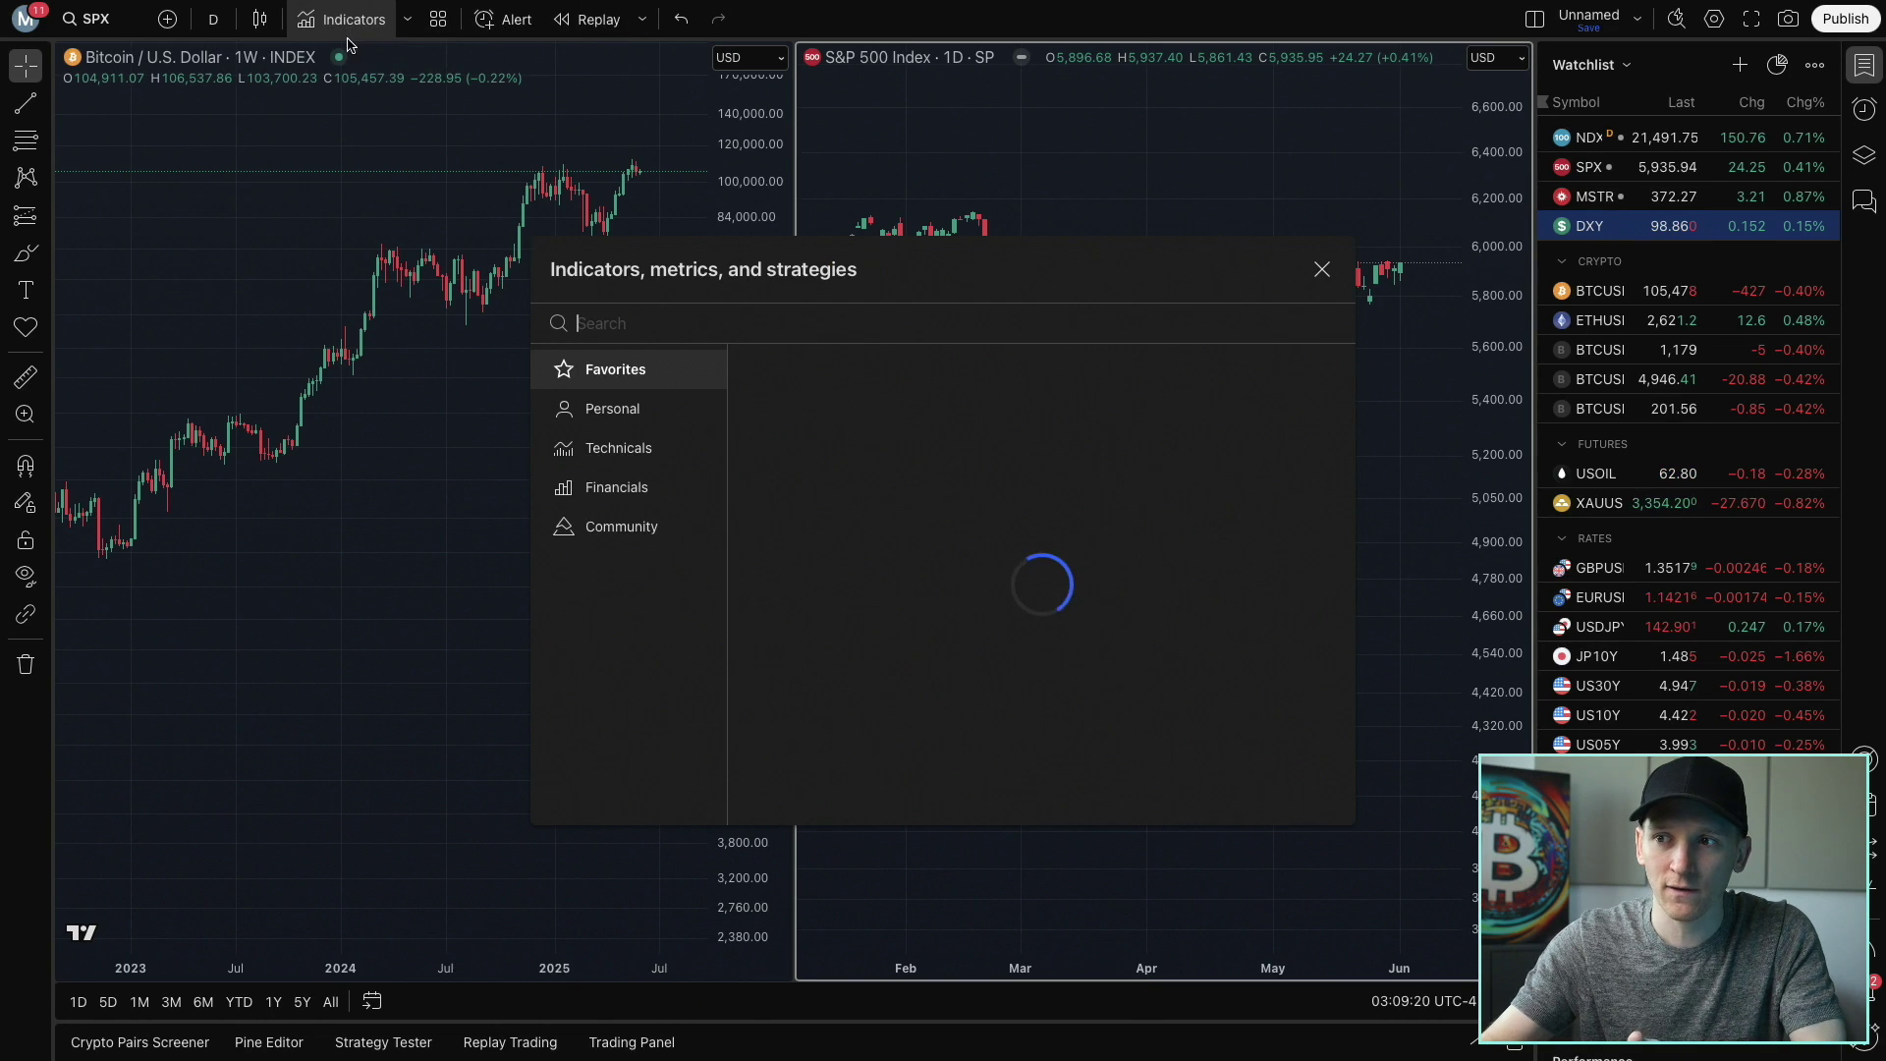
Close indicators, set the S&P 500 back to 1 week, and reset its chart view
{"action": "left_click", "coordinate": [1322, 269]}
{"action": "left_click", "coordinate": [213, 18]}
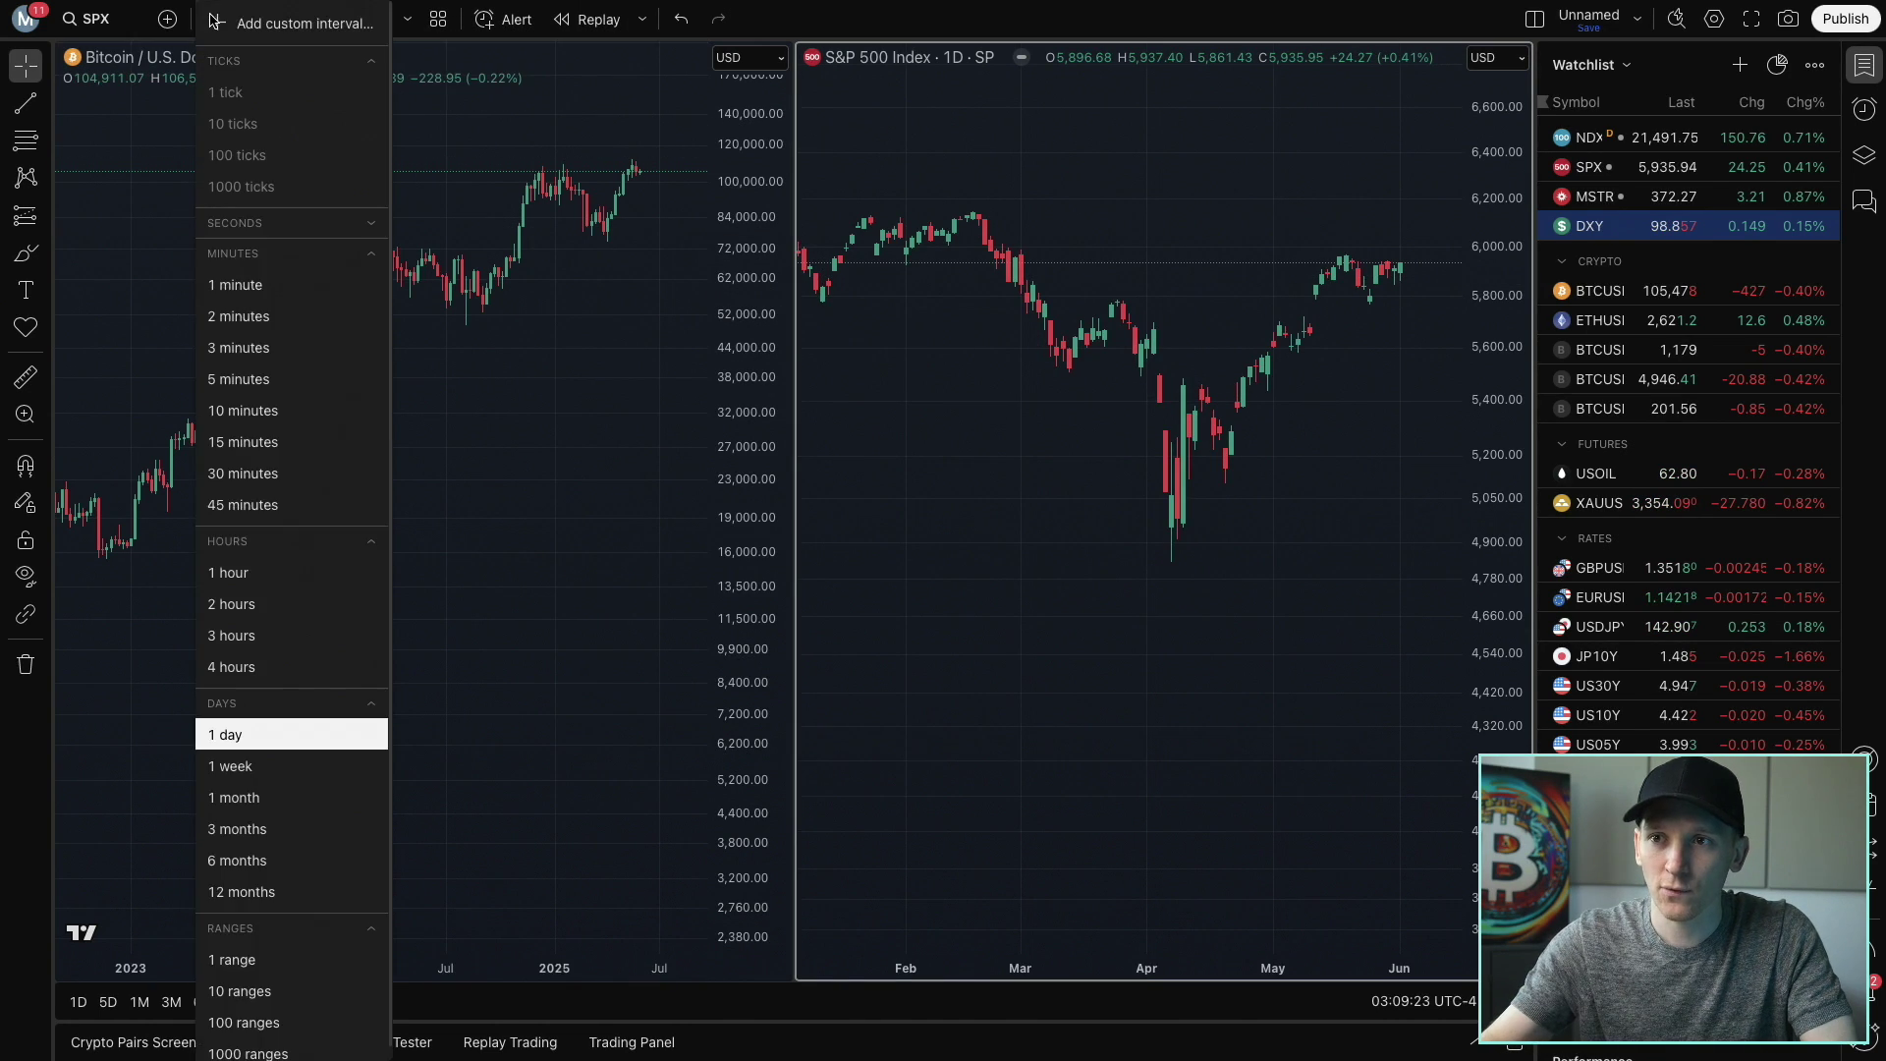
{"action": "left_click", "coordinate": [229, 767]}
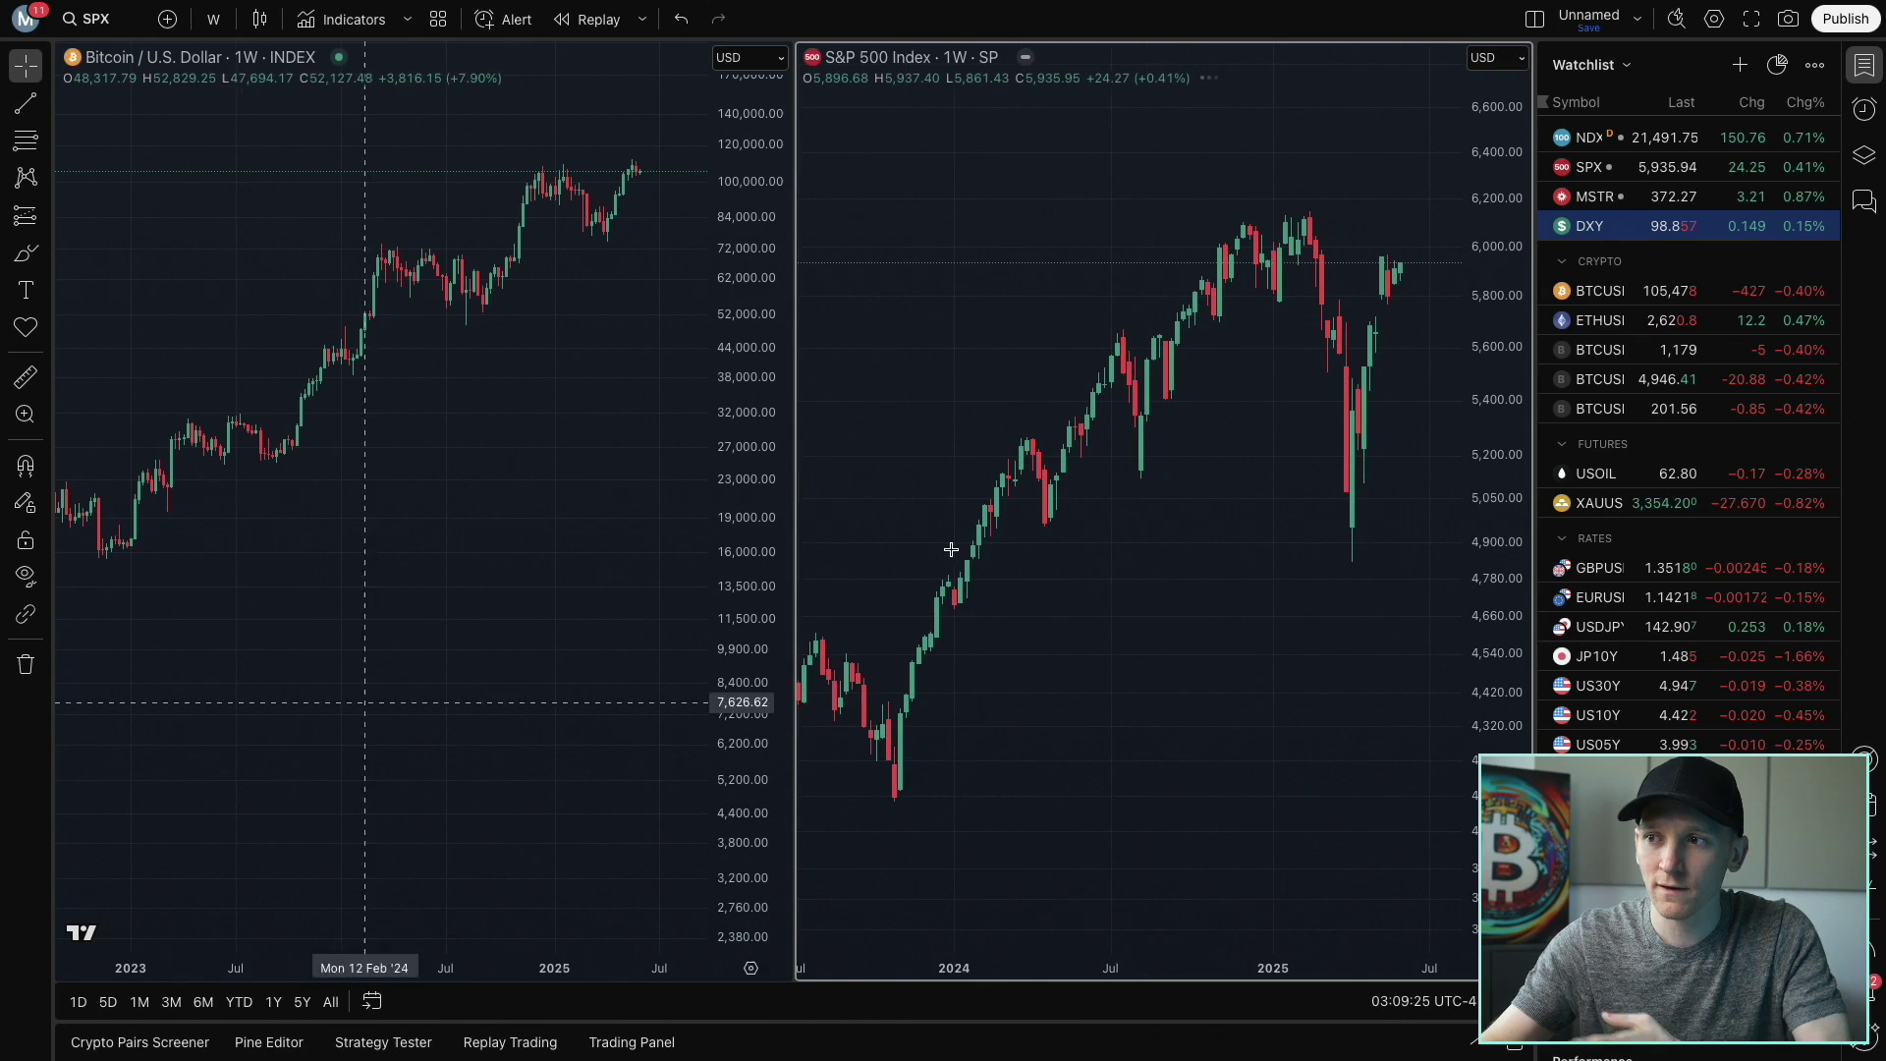
{"action": "right_click", "coordinate": [1005, 288]}
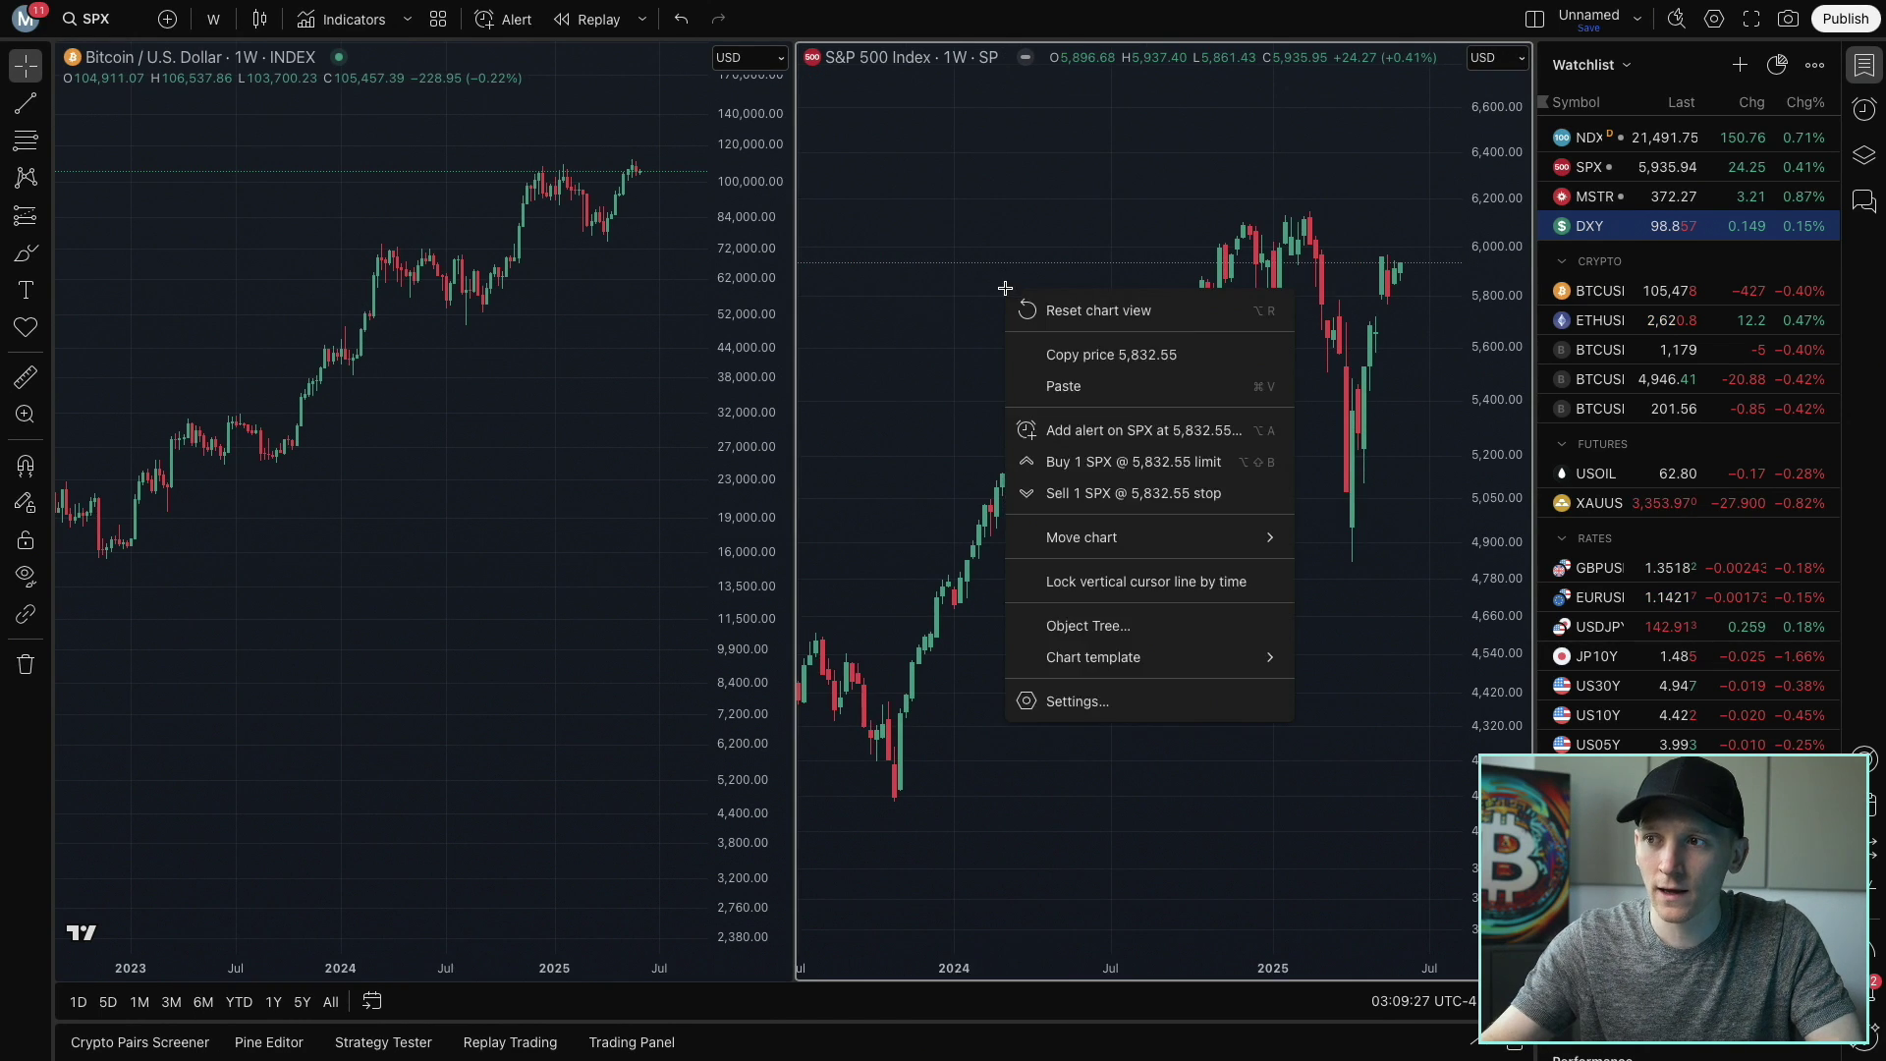
{"action": "left_click", "coordinate": [1054, 313]}
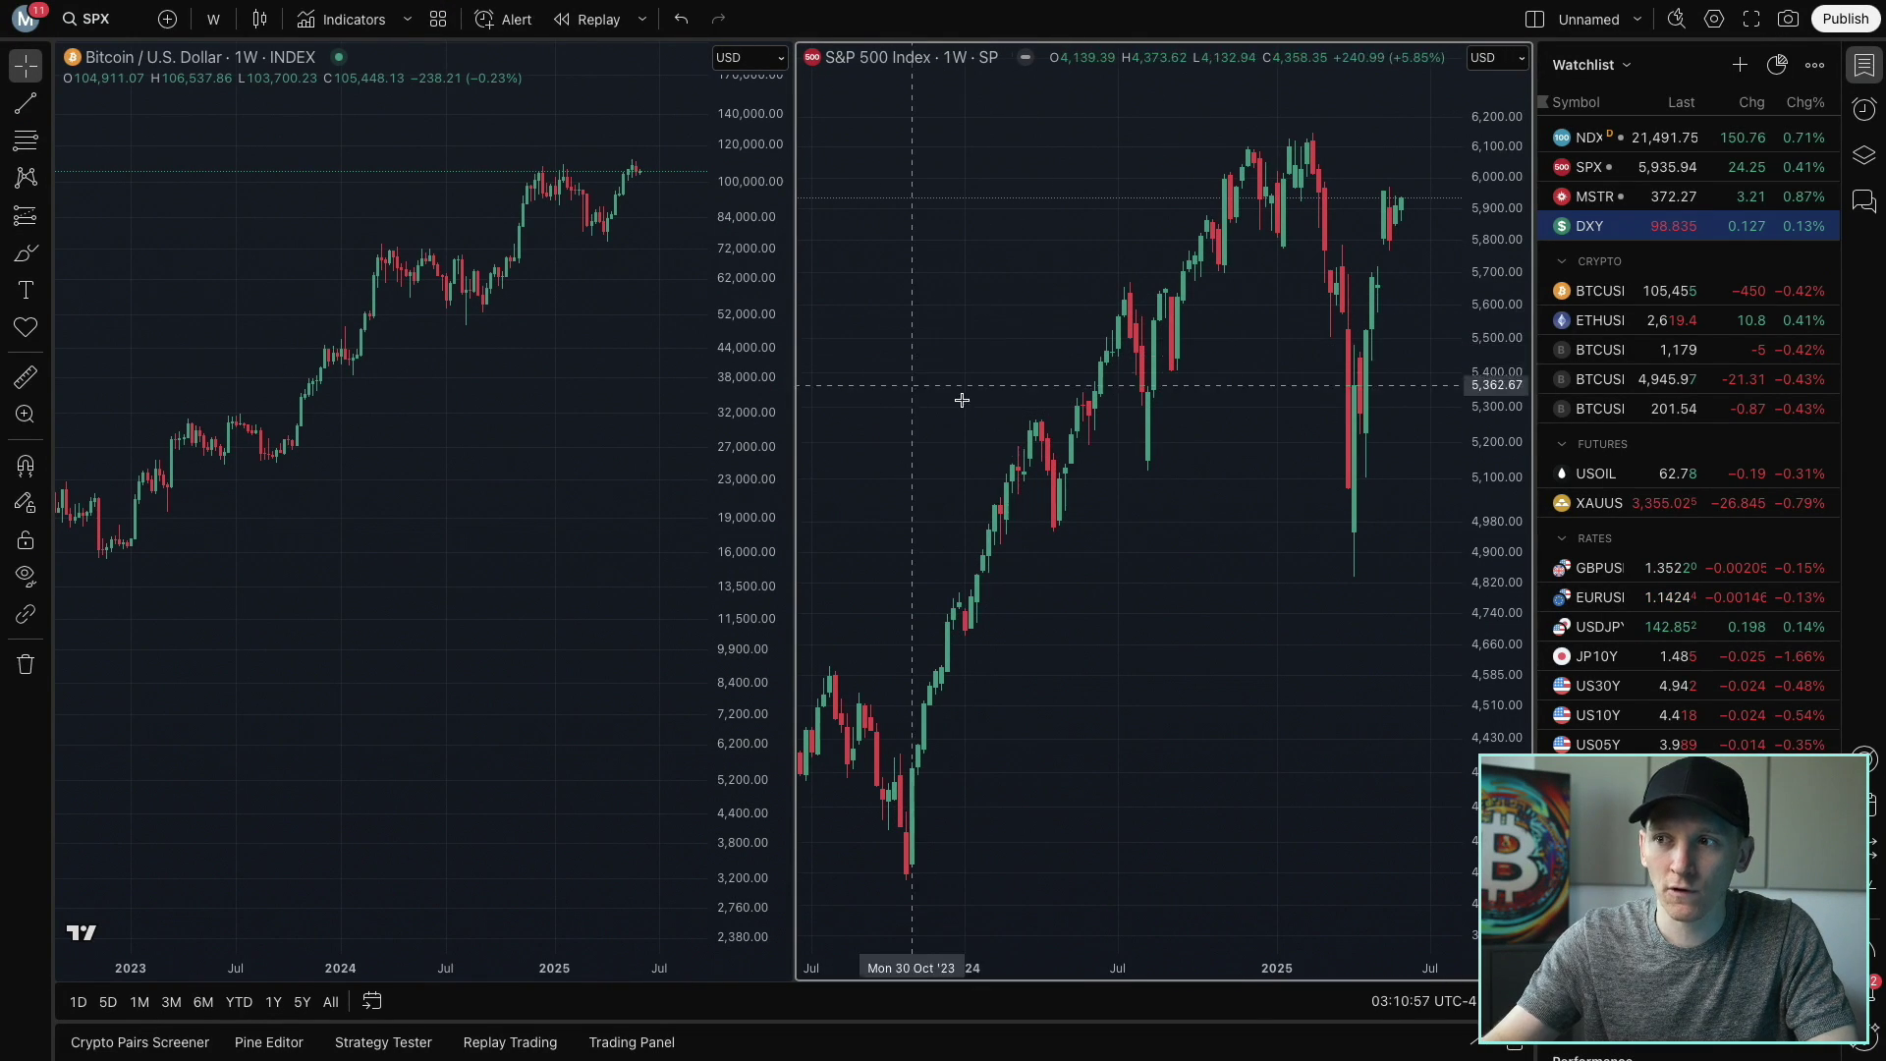
{"action": "left_click", "coordinate": [1131, 283], "text": "shift"}
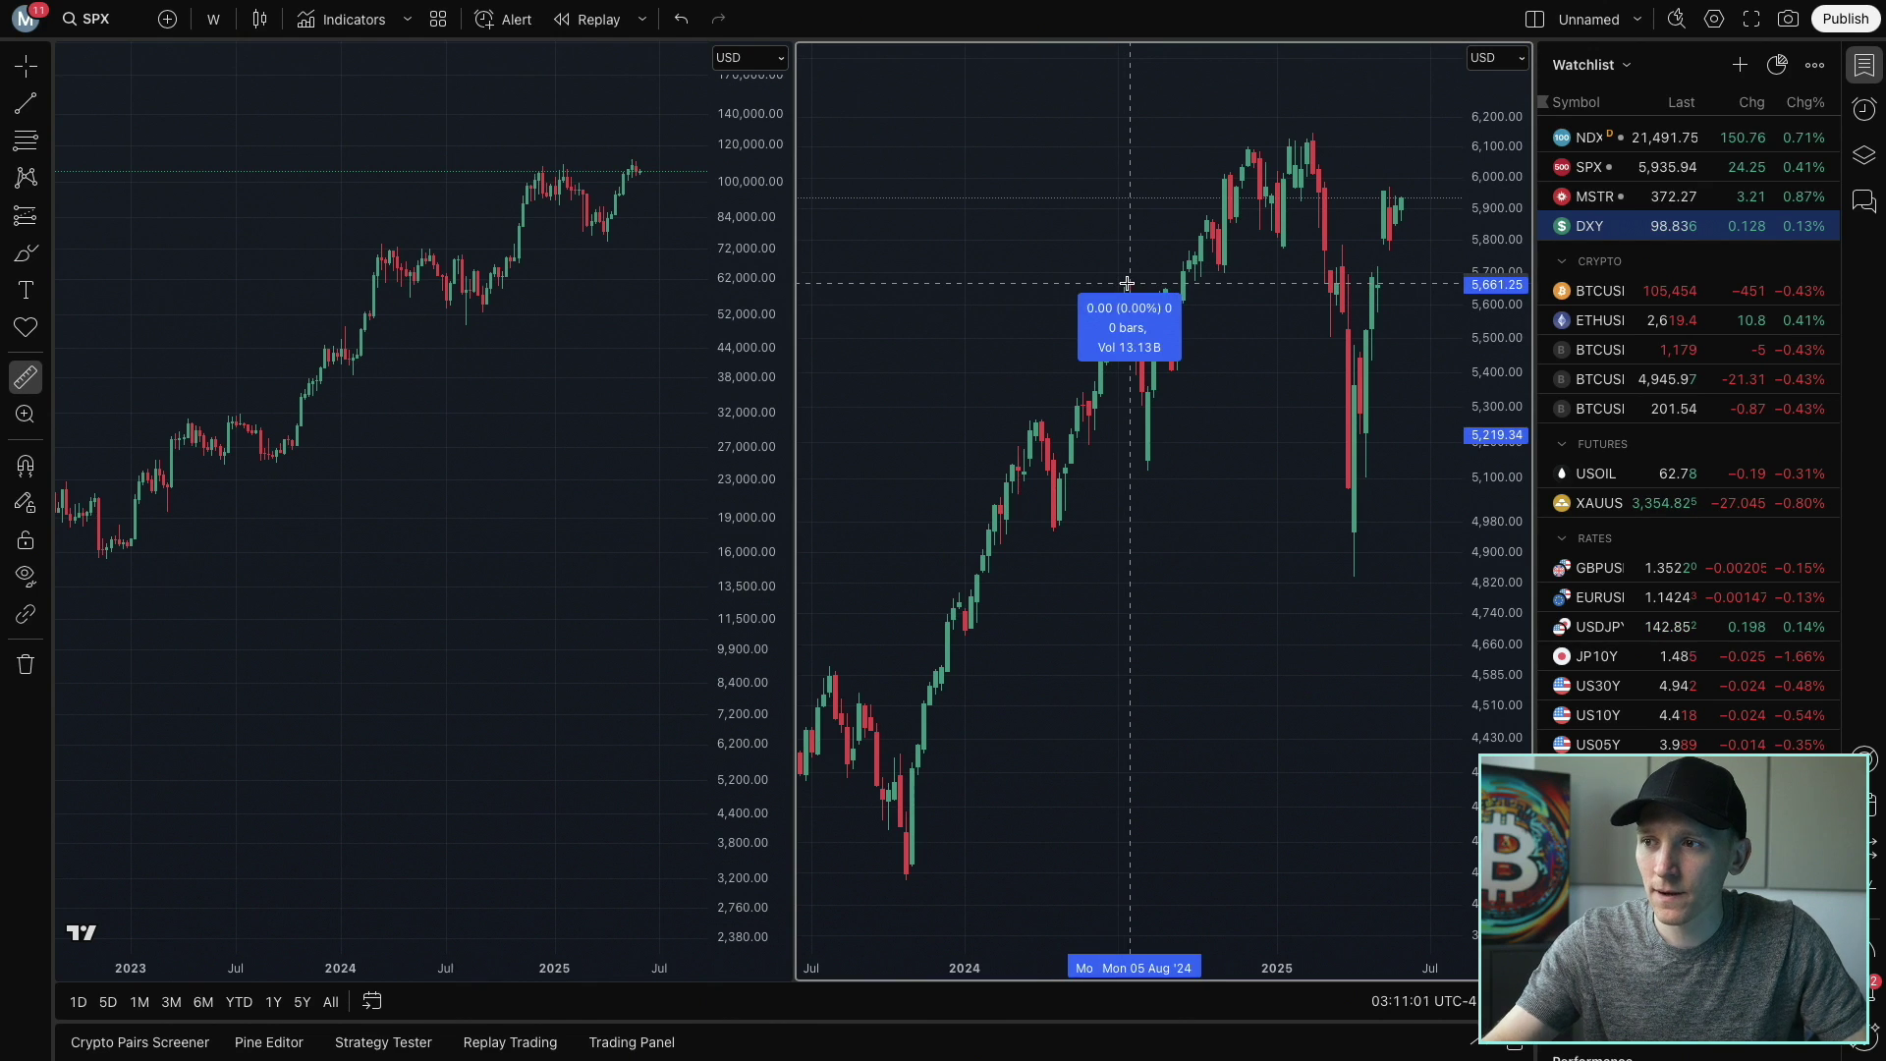
{"action": "left_click", "coordinate": [1154, 413]}
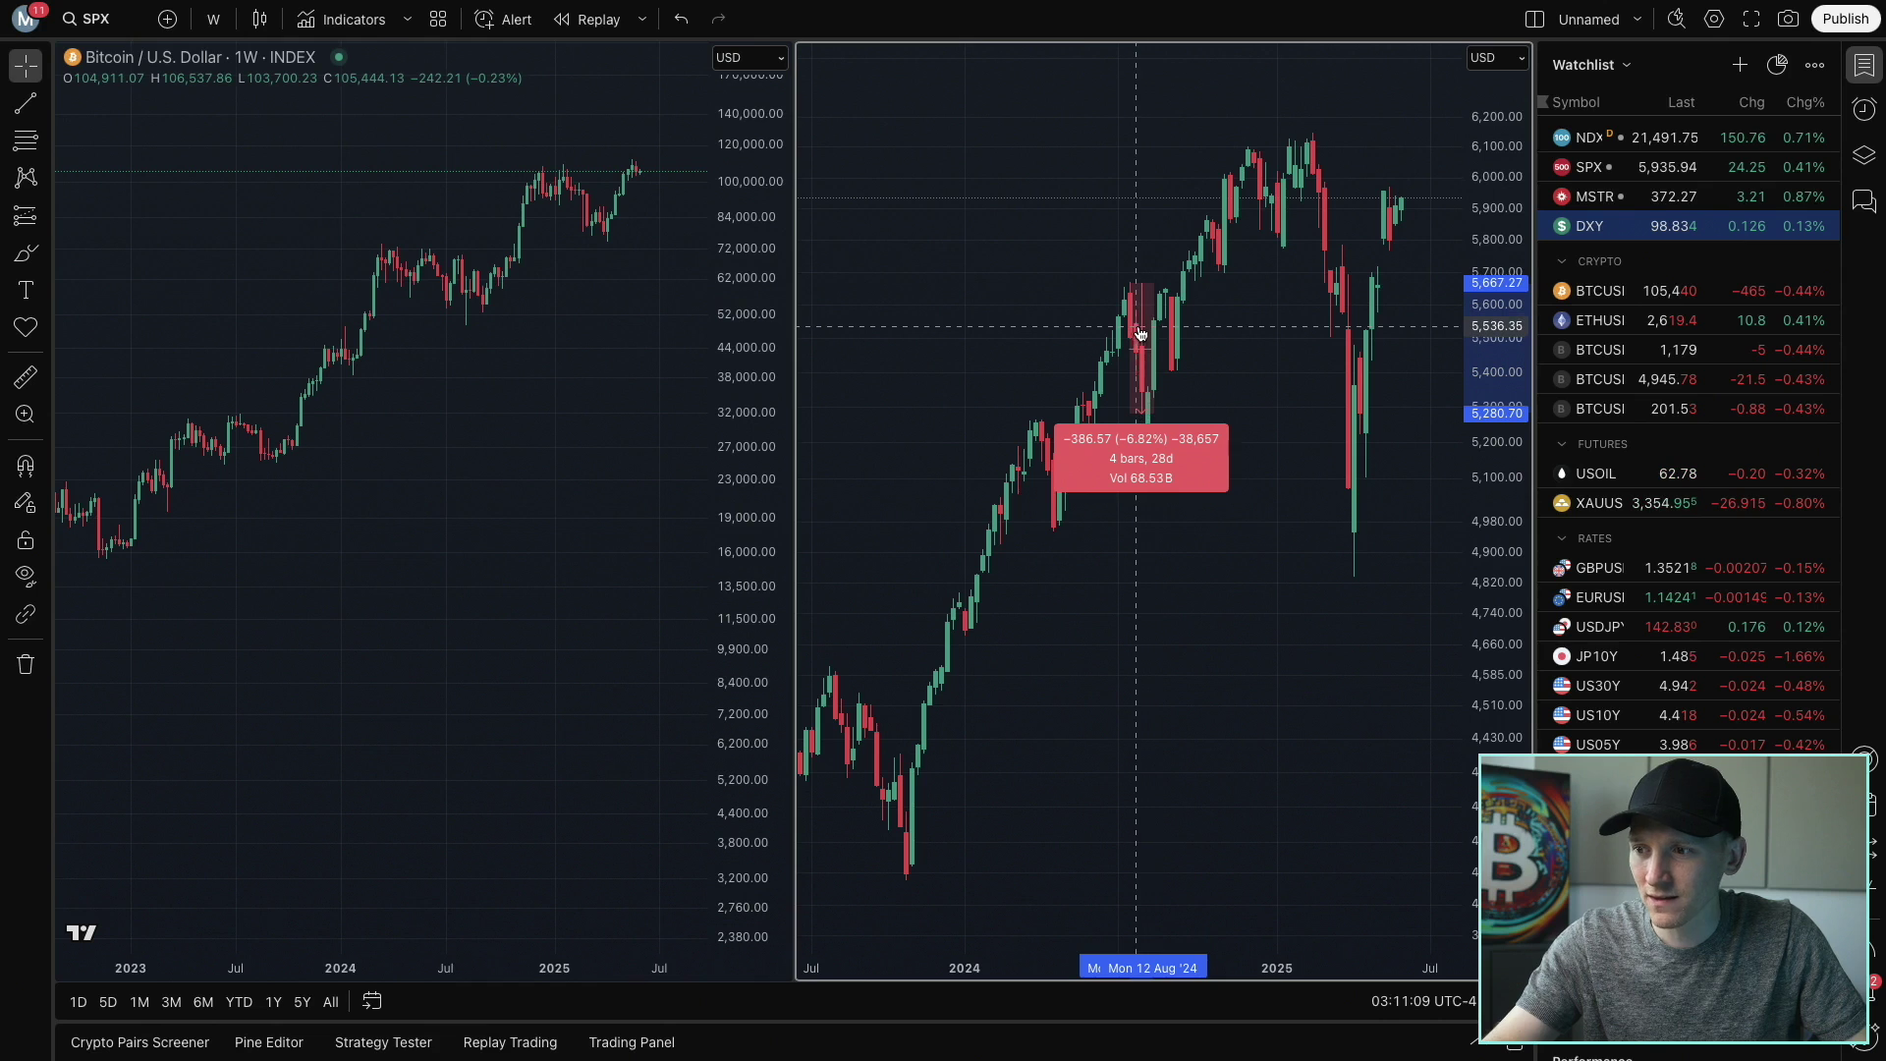
{"action": "left_click", "coordinate": [1142, 286]}
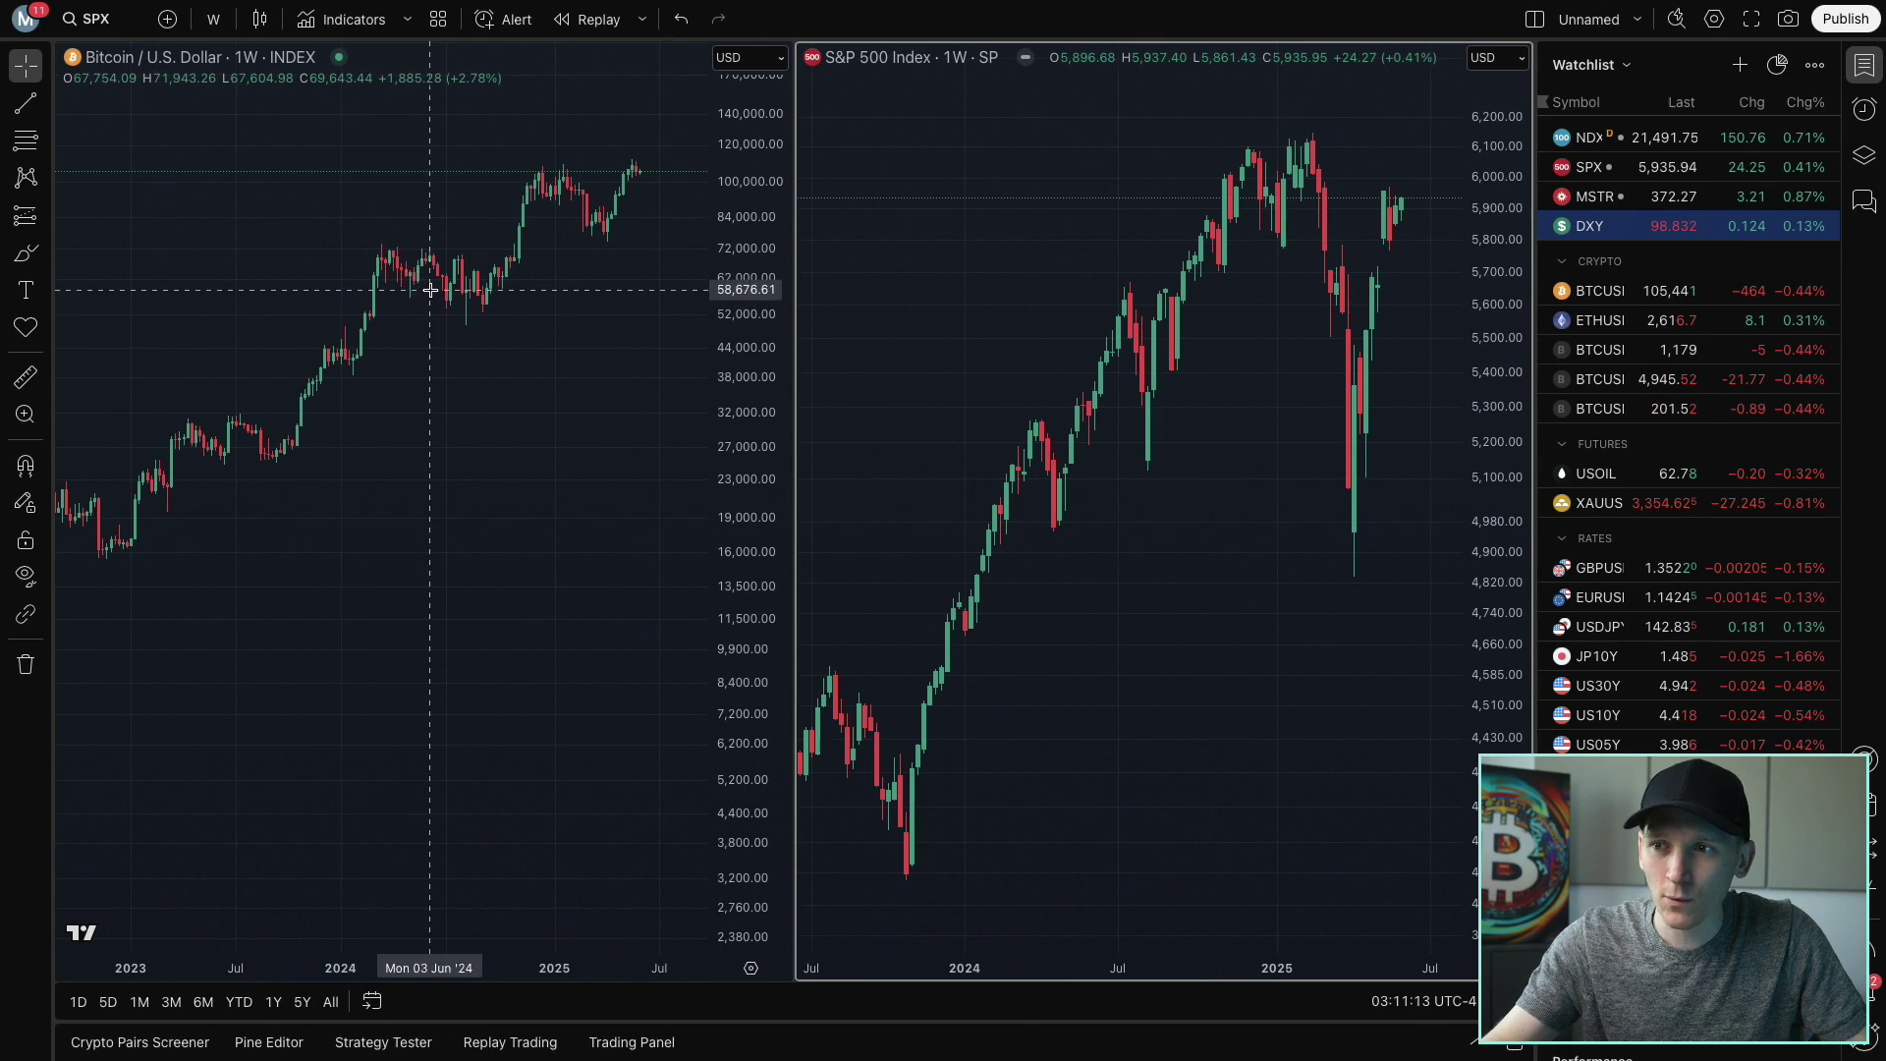
Turn on Crosshair under Sync in layout so both charts share one crosshair
{"action": "left_click", "coordinate": [1535, 27]}
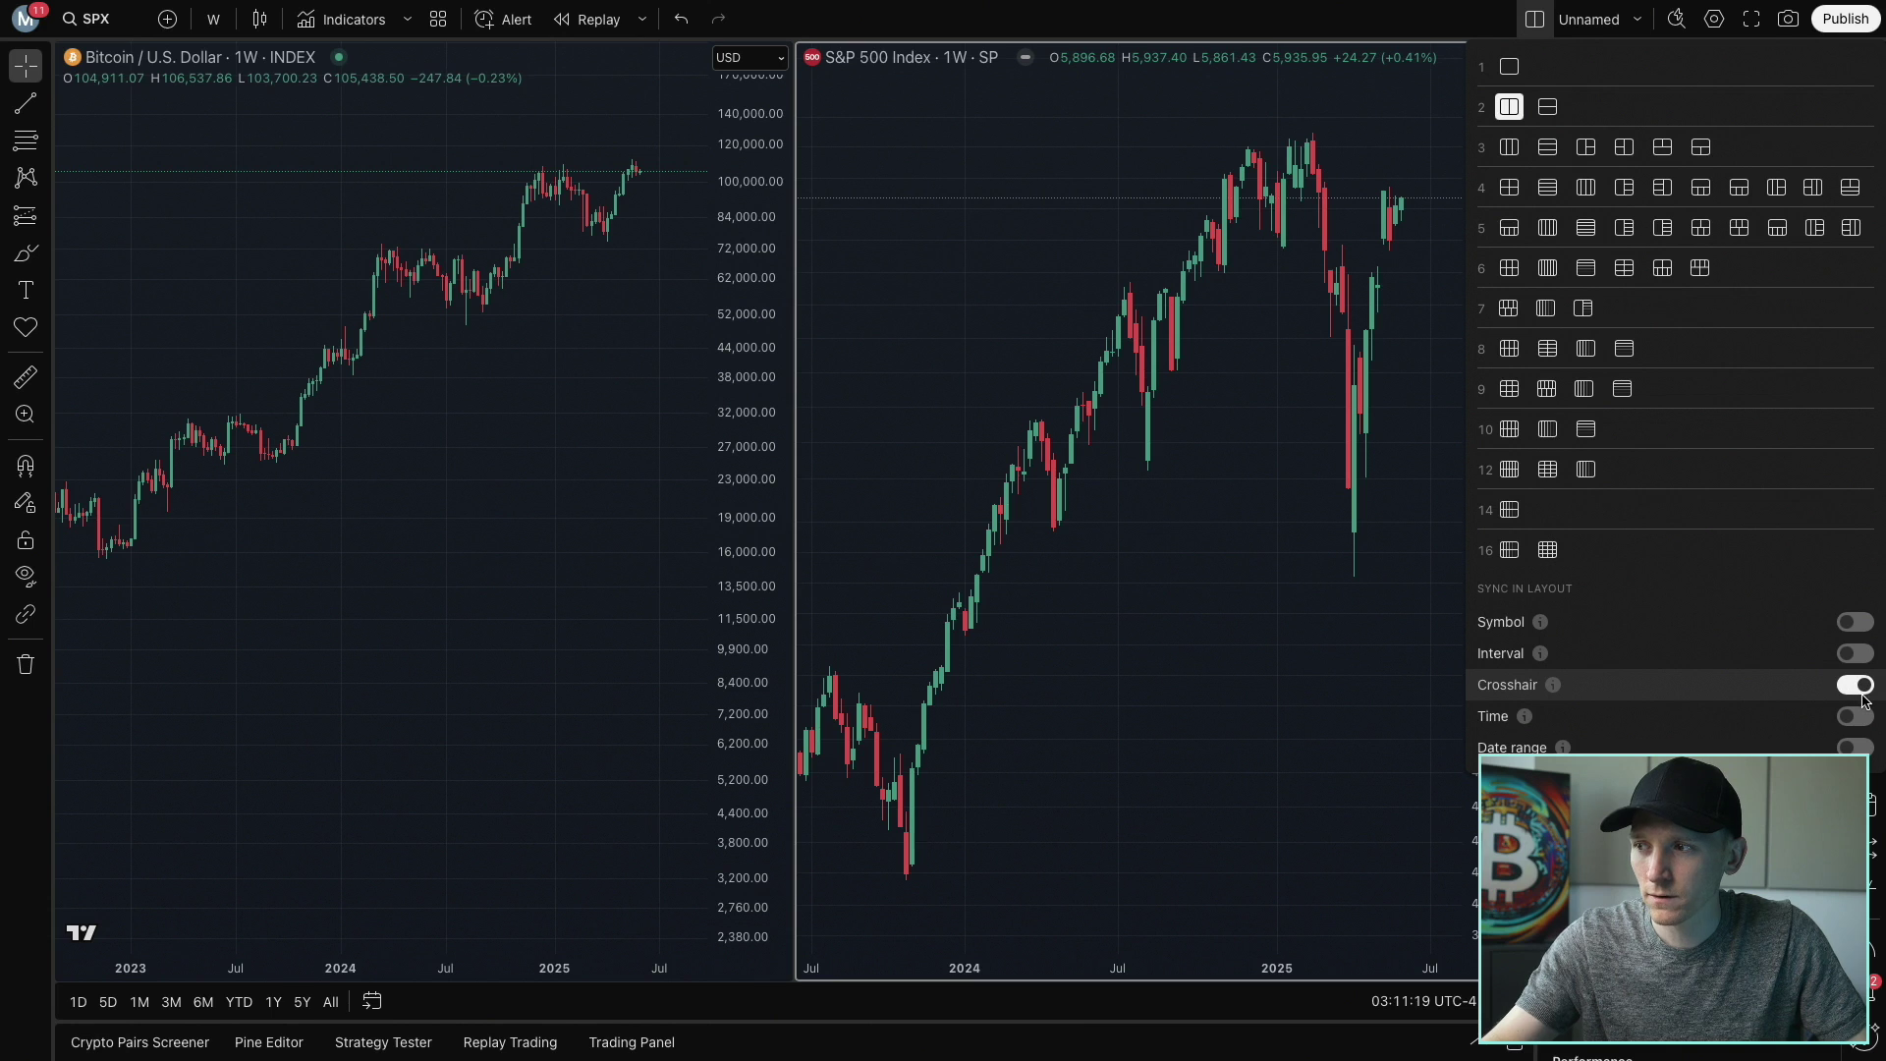
{"action": "left_click", "coordinate": [1085, 334]}
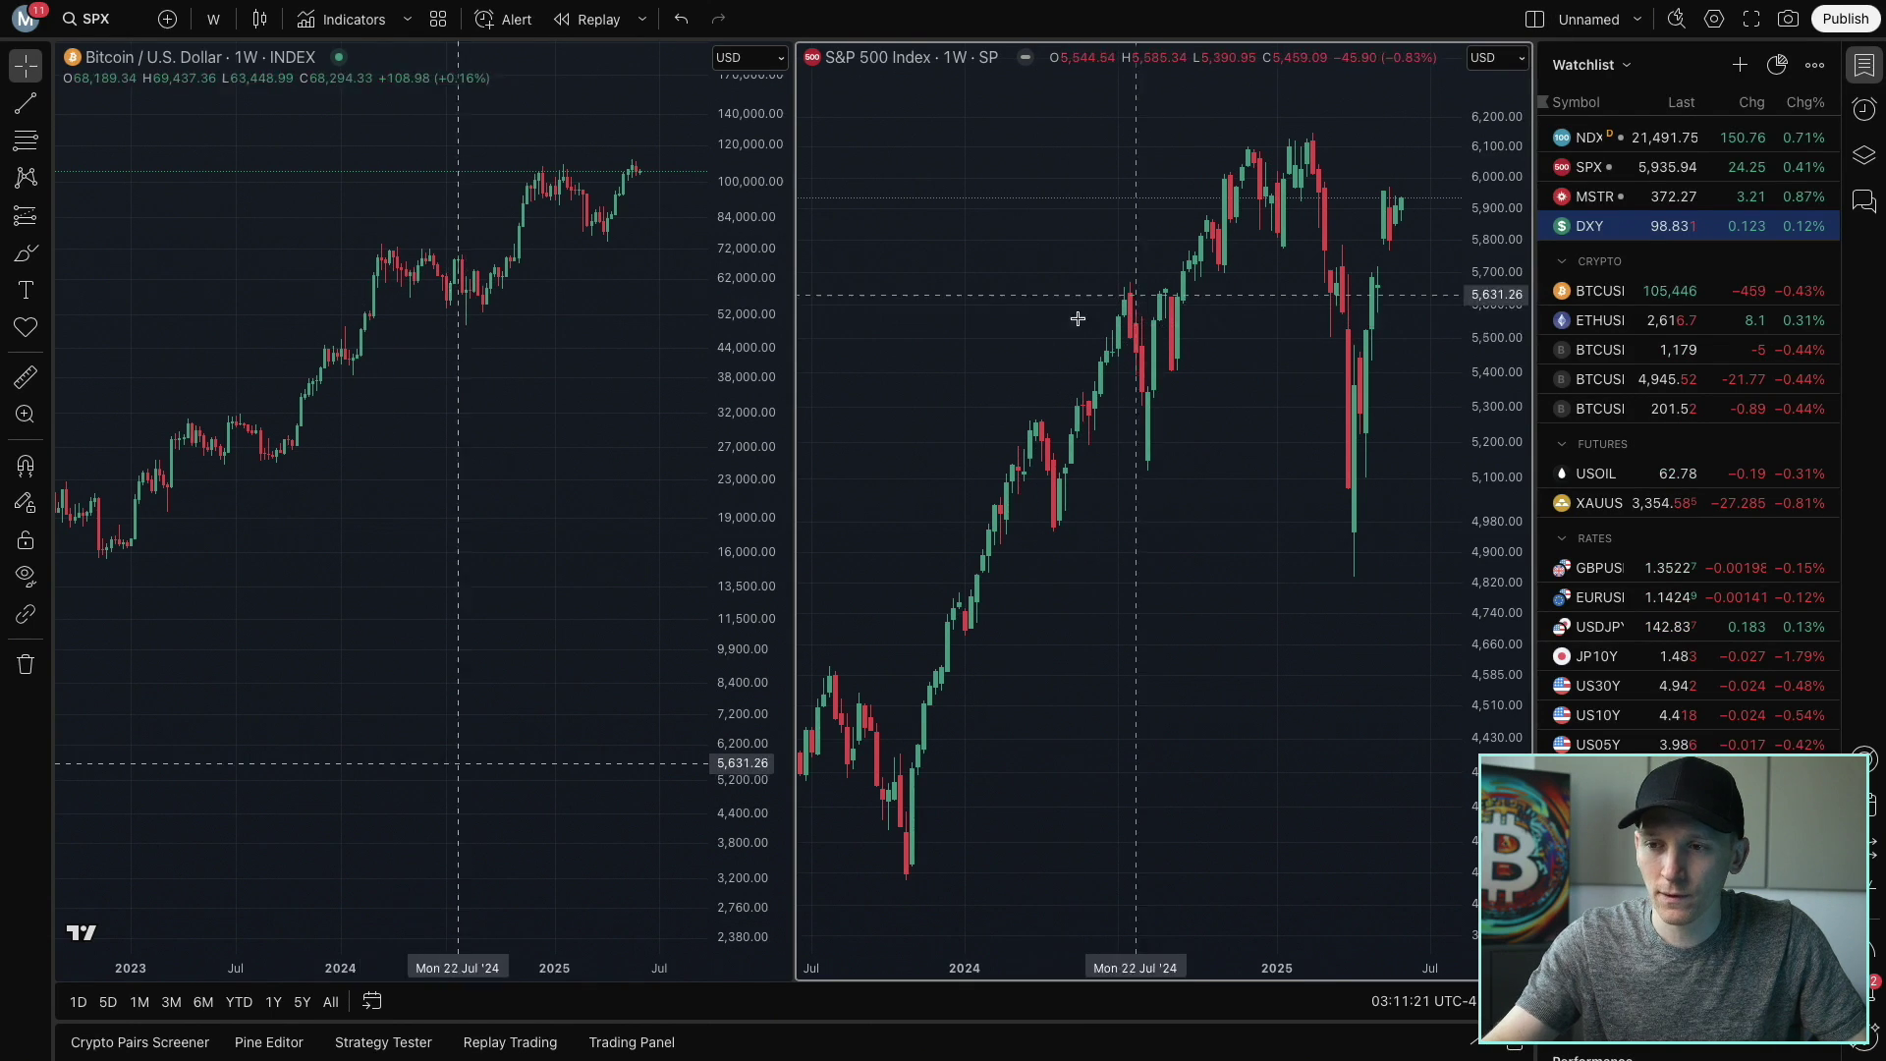
{"action": "left_click", "coordinate": [1133, 282], "text": "shift"}
{"action": "left_click", "coordinate": [1143, 378]}
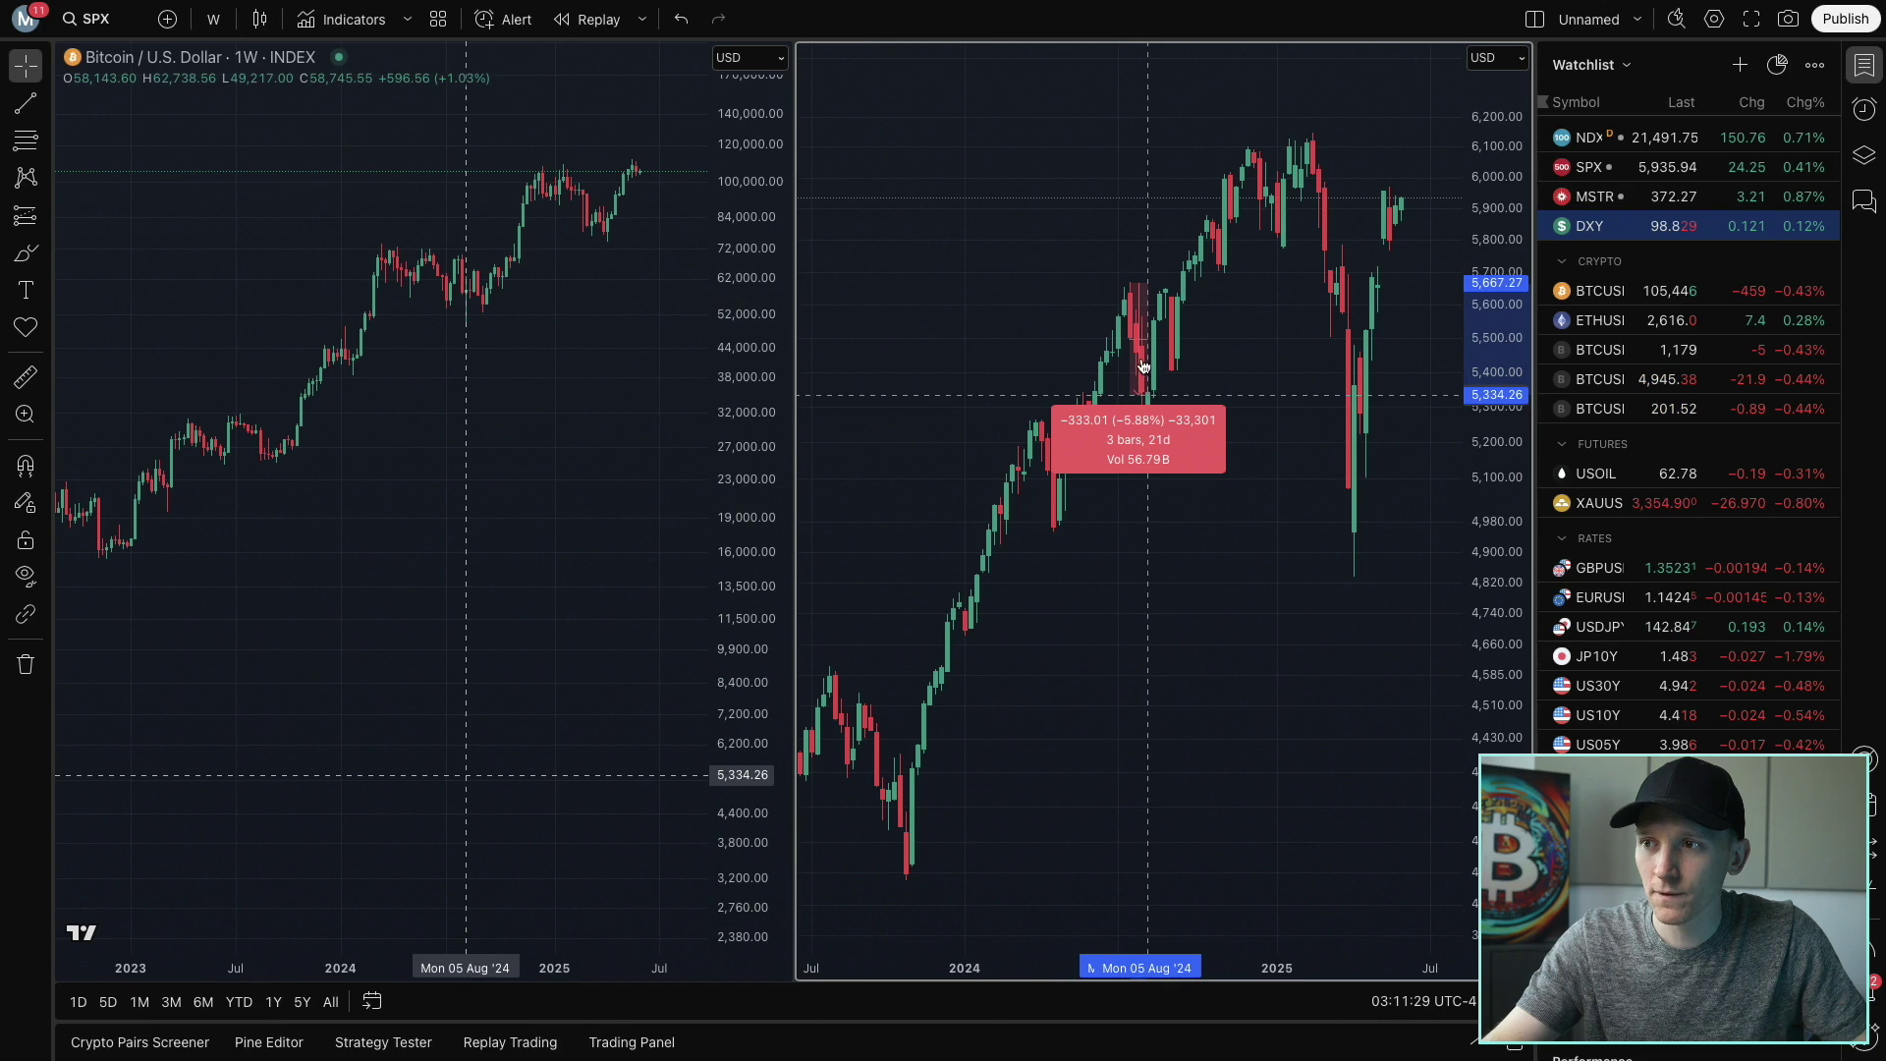
{"action": "left_click", "coordinate": [1123, 278]}
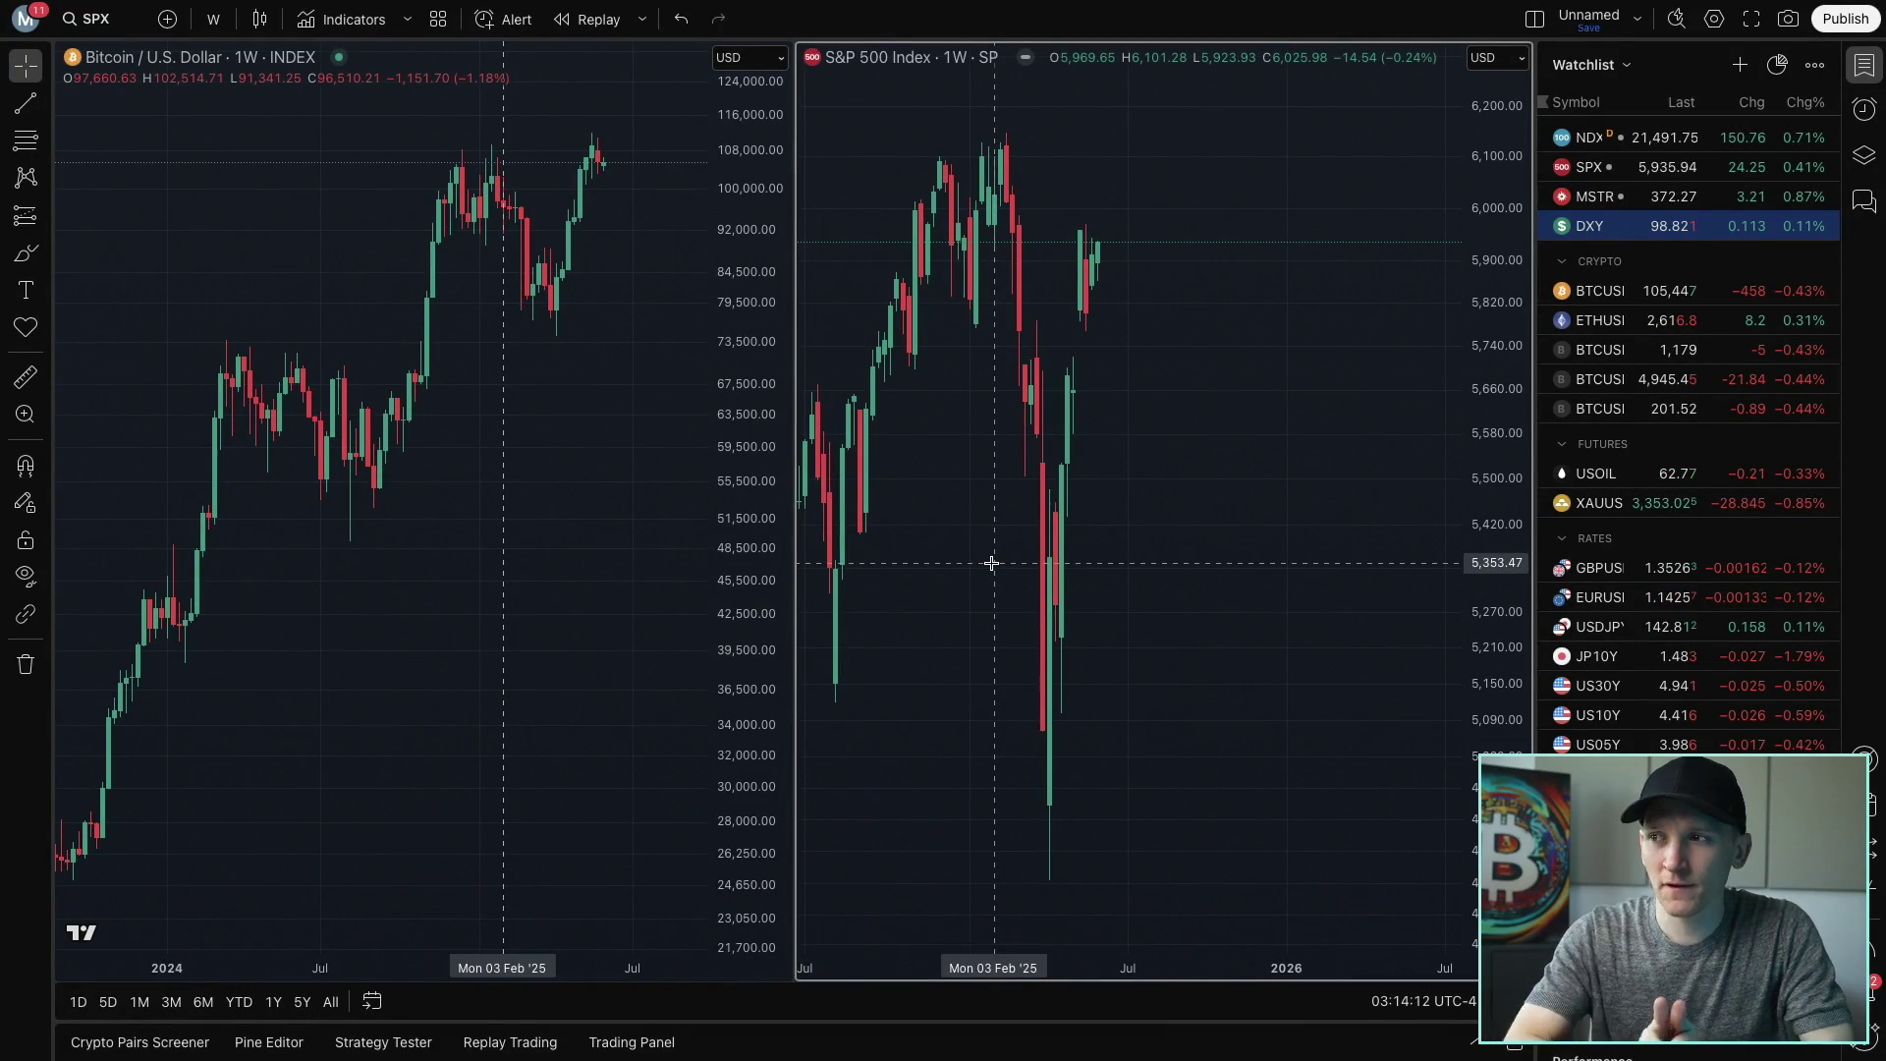
{"action": "left_click", "coordinate": [1536, 20]}
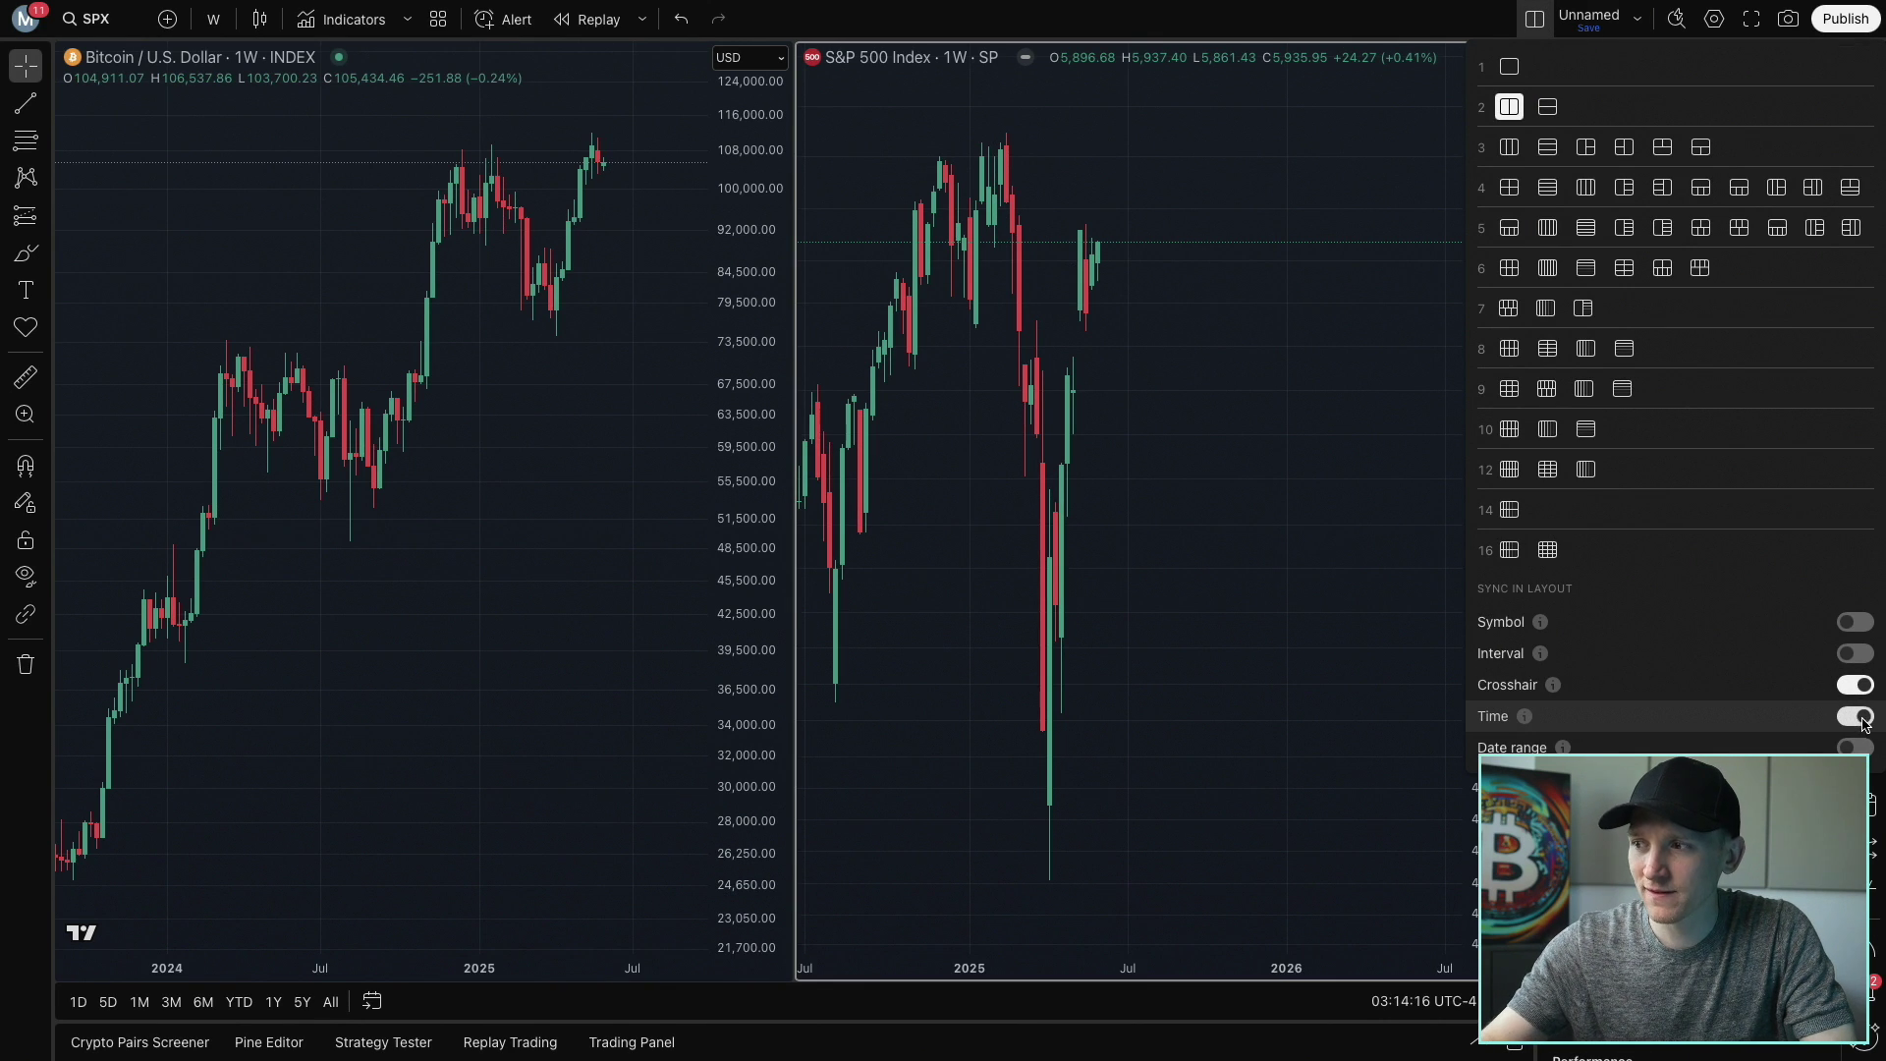
Turn on Time sync, then pan the Bitcoin chart back to 2022–2023
{"action": "left_click", "coordinate": [1227, 495]}
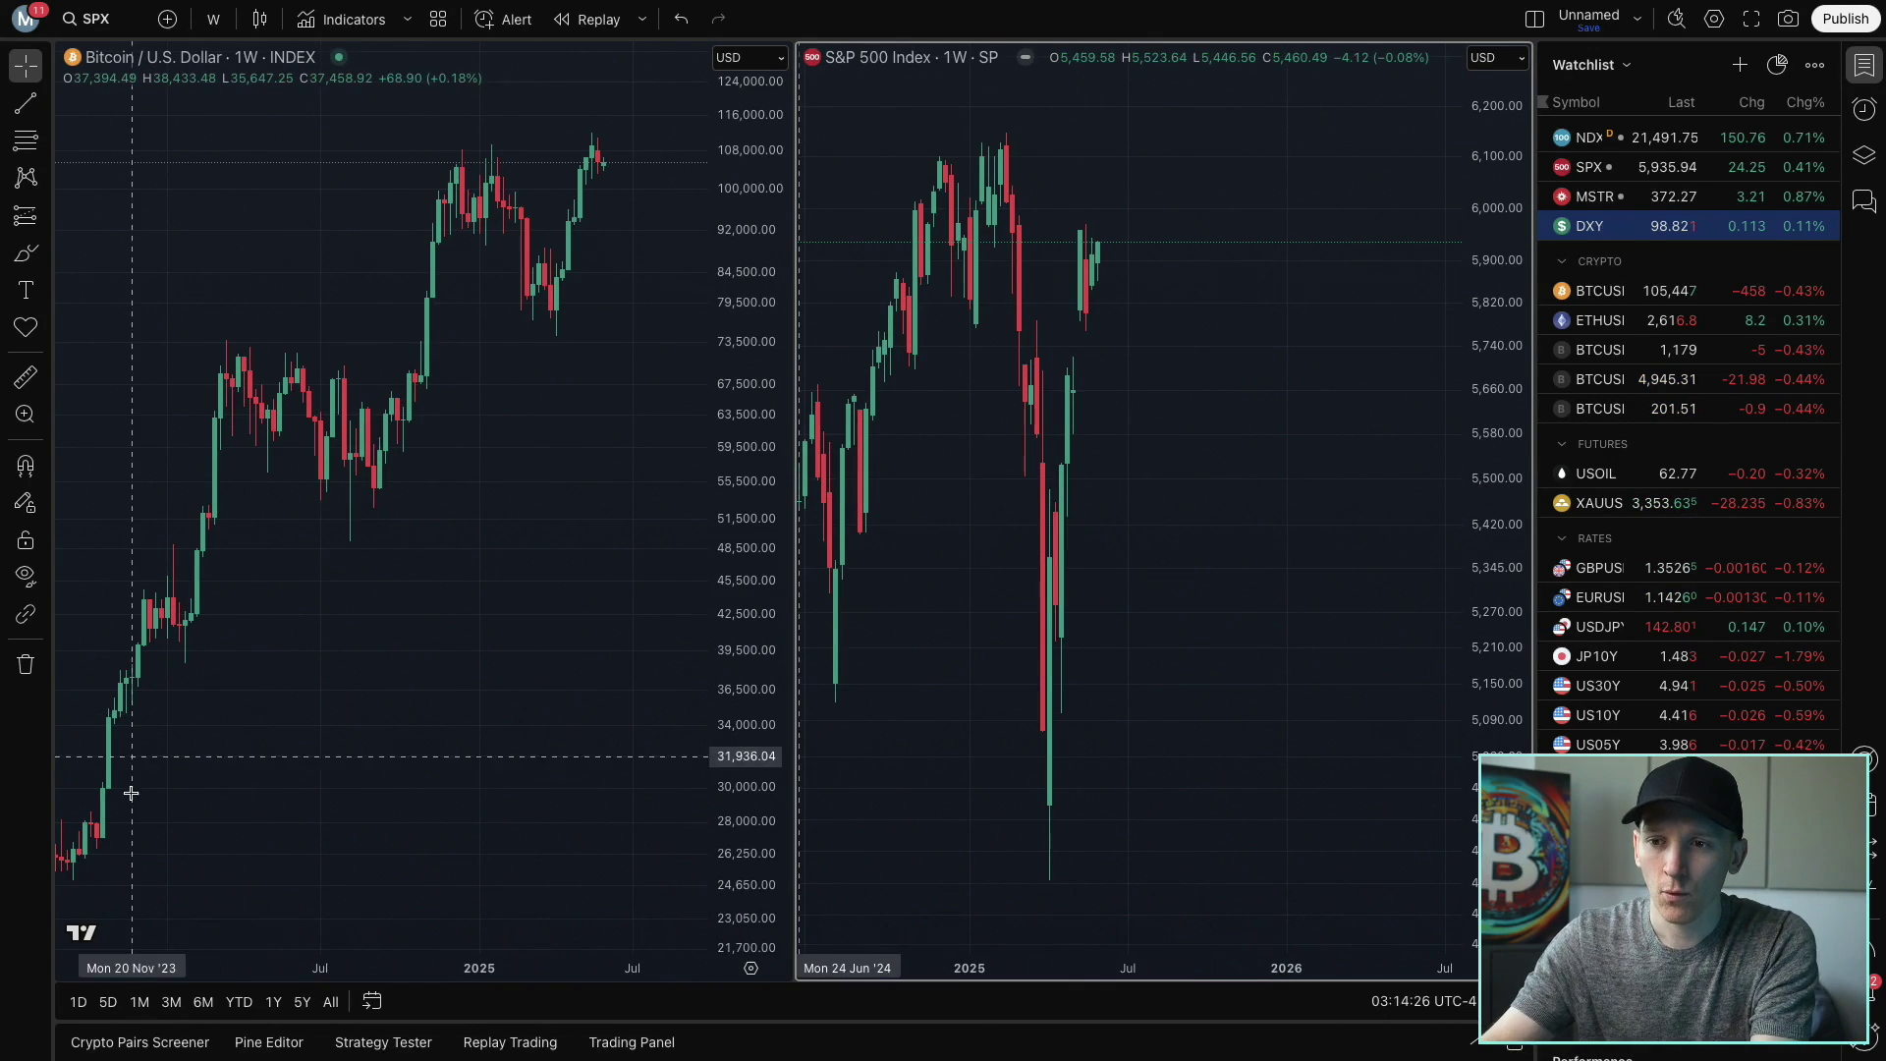
{"action": "left_click_drag", "start_coordinate": [117, 865], "coordinate": [701, 639]}
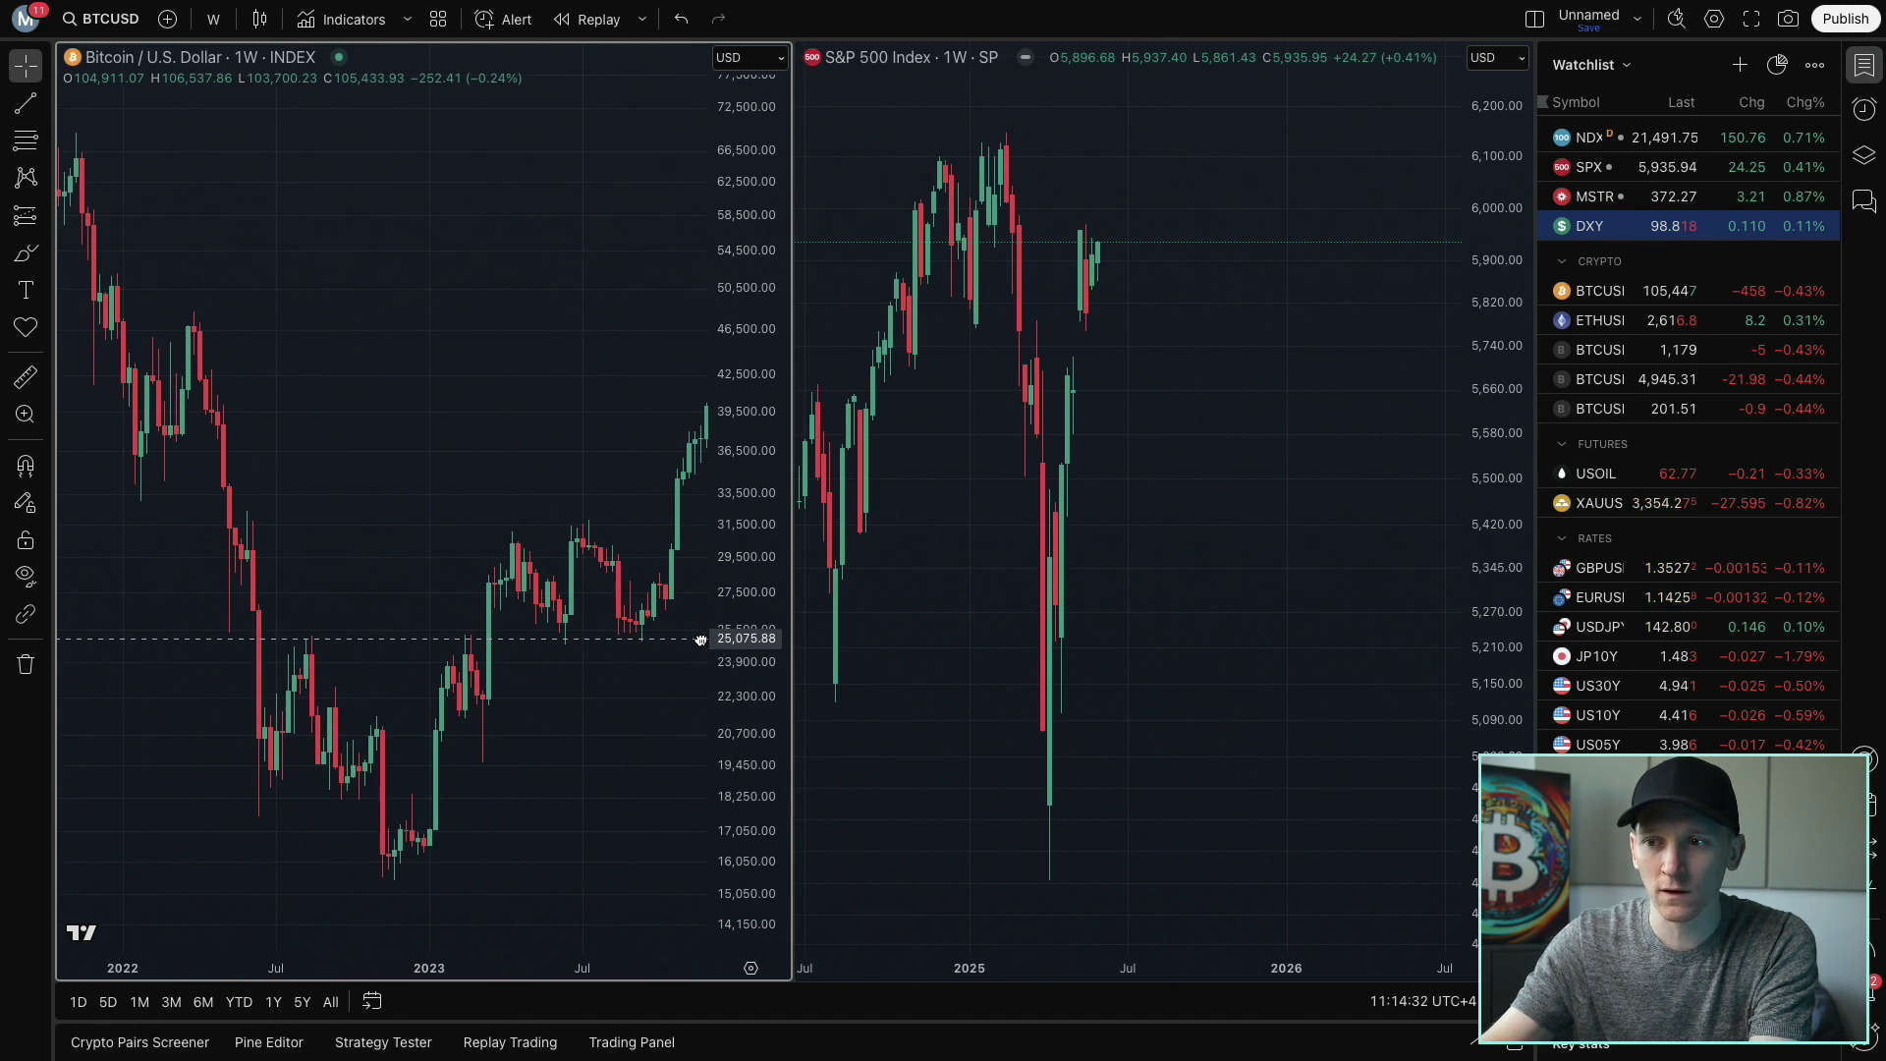
Pan the Bitcoin weekly chart through 2021–2023 while the S&P 500 pane follows
{"action": "left_click_drag", "start_coordinate": [701, 640], "coordinate": [700, 639]}
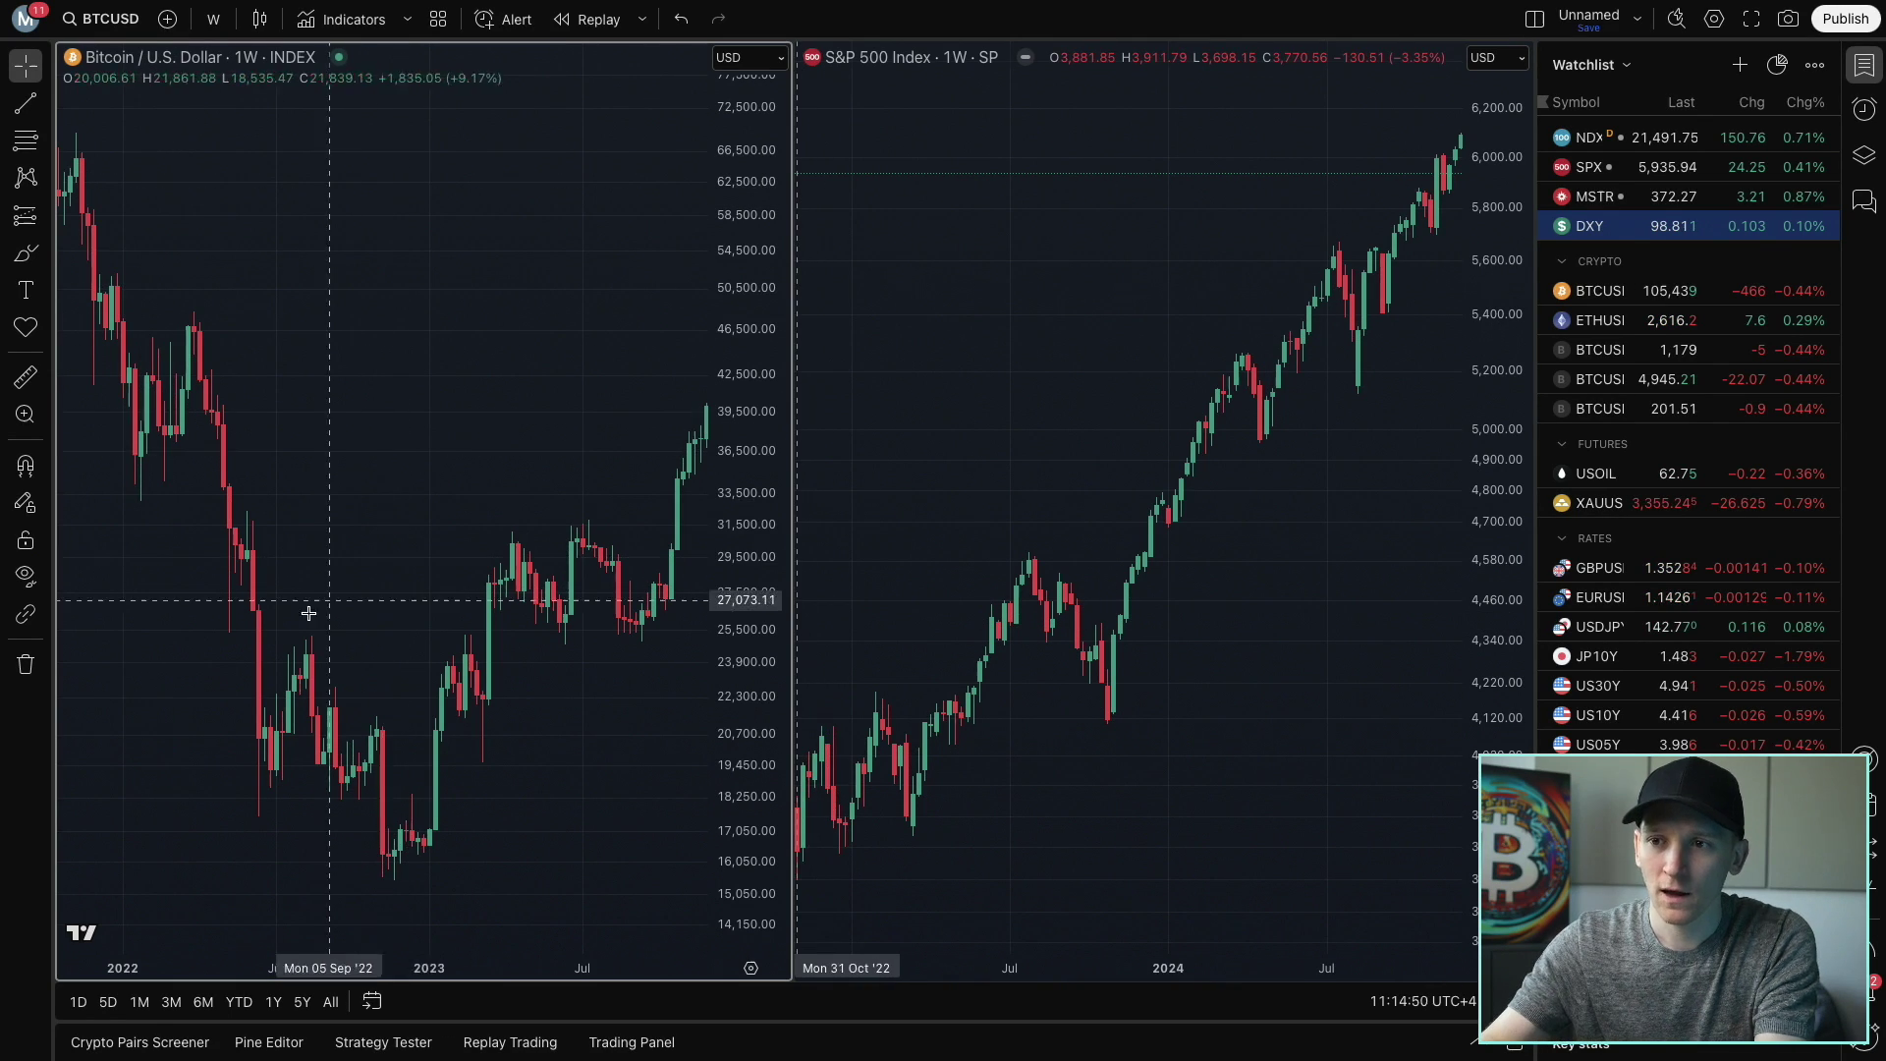
{"action": "left_click_drag", "start_coordinate": [275, 653], "coordinate": [846, 599]}
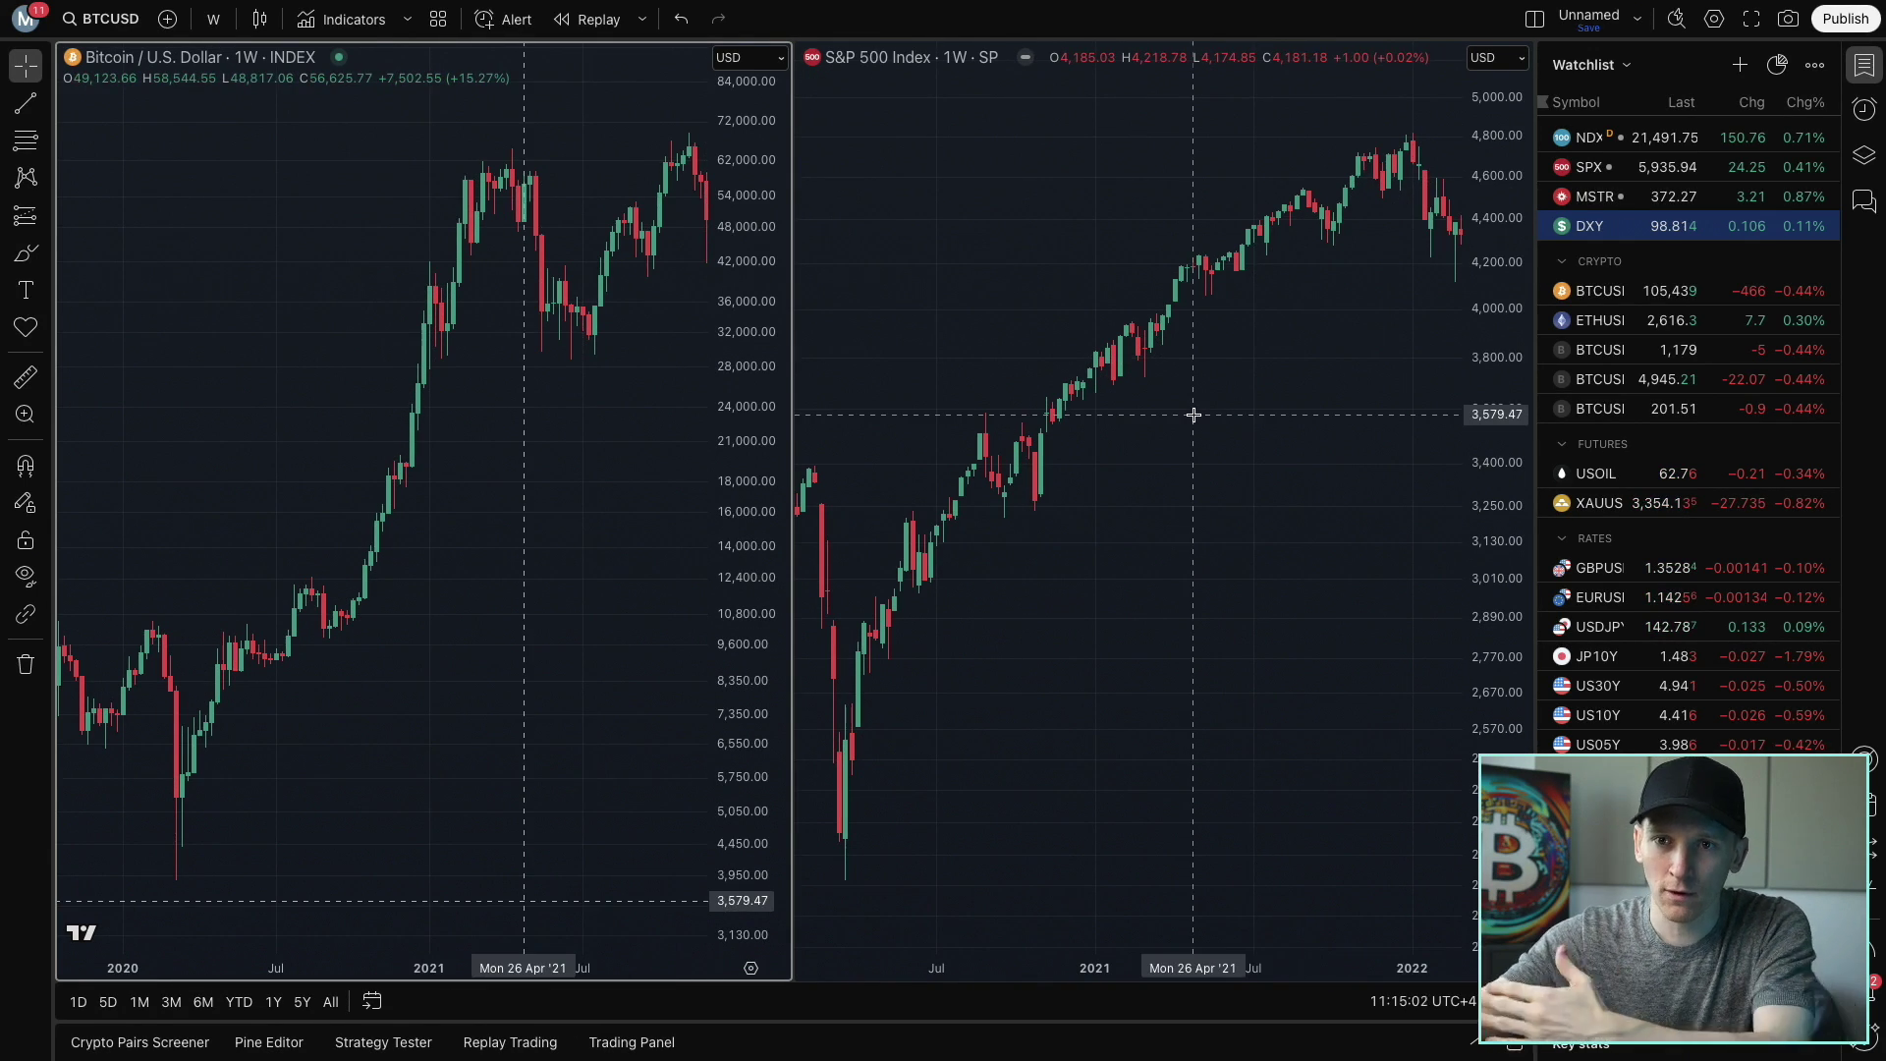
{"action": "left_click_drag", "start_coordinate": [508, 645], "coordinate": [83, 690]}
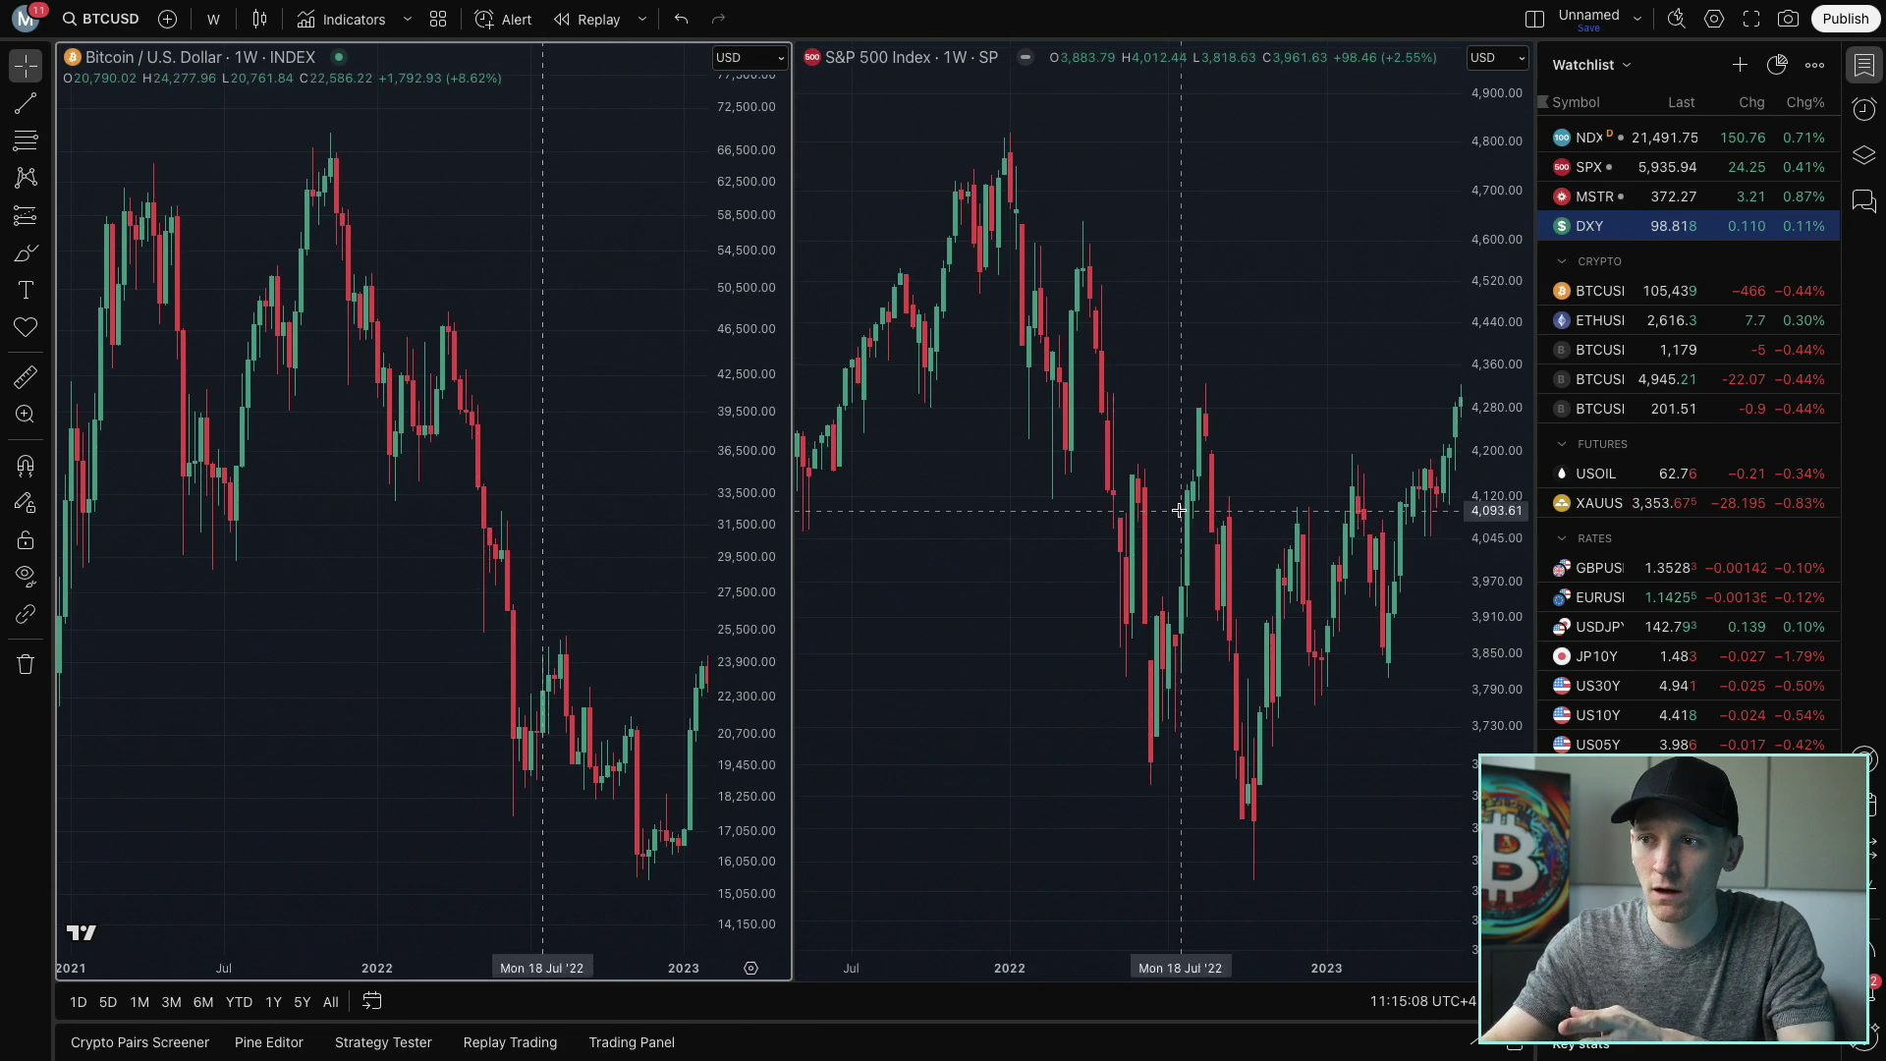
{"action": "left_click", "coordinate": [1534, 19]}
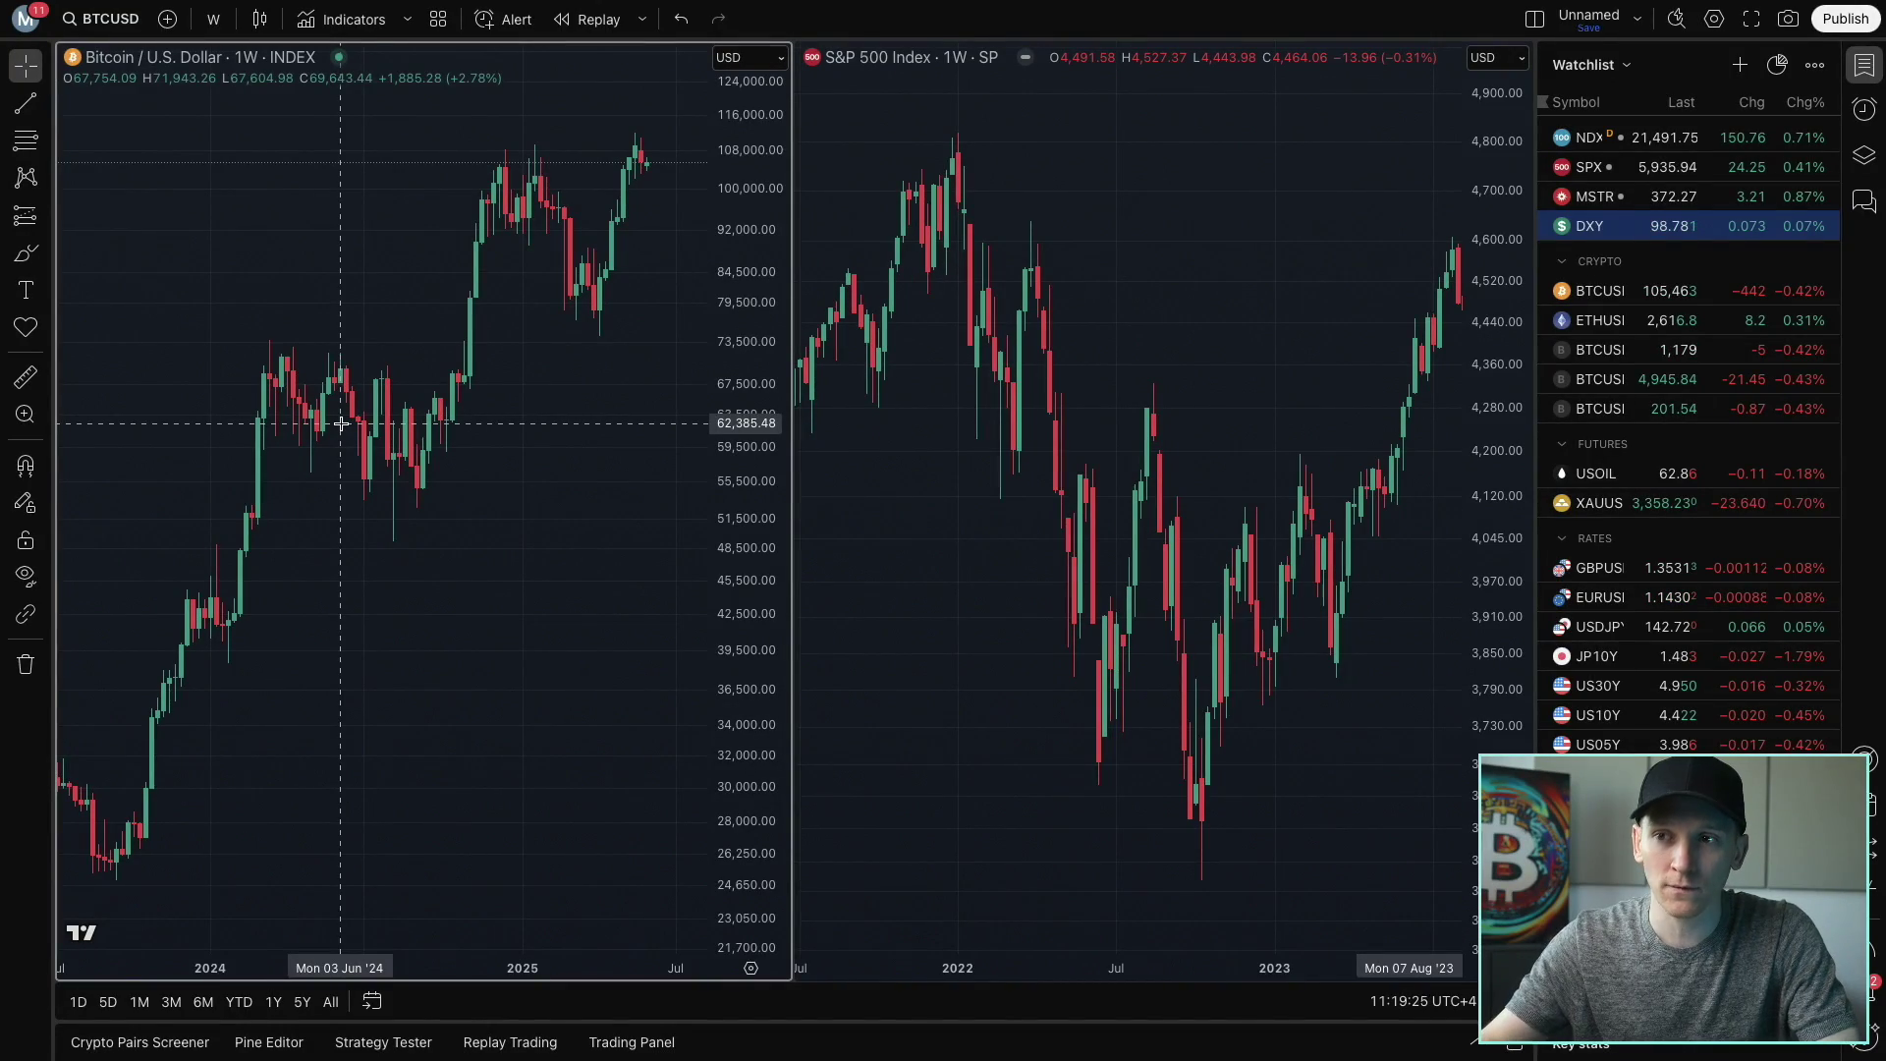
{"action": "left_click", "coordinate": [213, 18]}
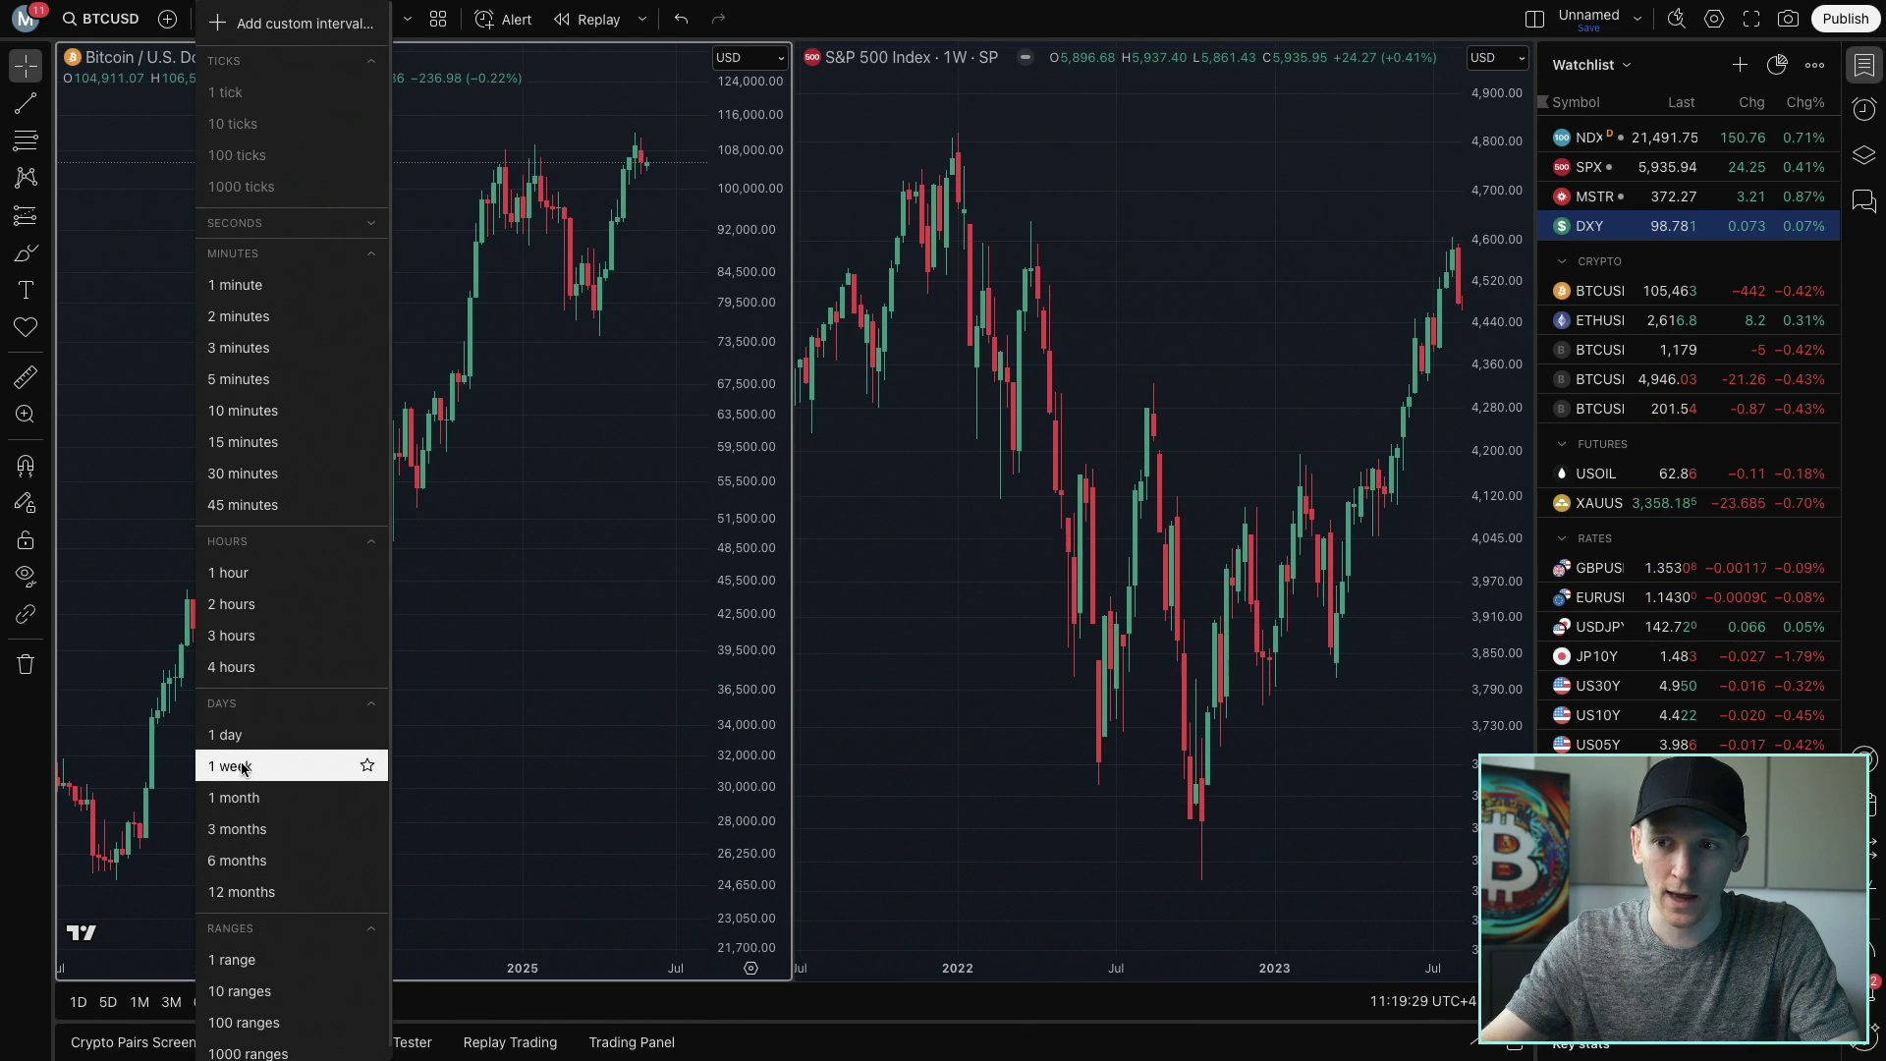
Turn on Interval sync and switch both the Bitcoin and S&P 500 charts to 1 month
{"action": "left_click", "coordinate": [250, 769]}
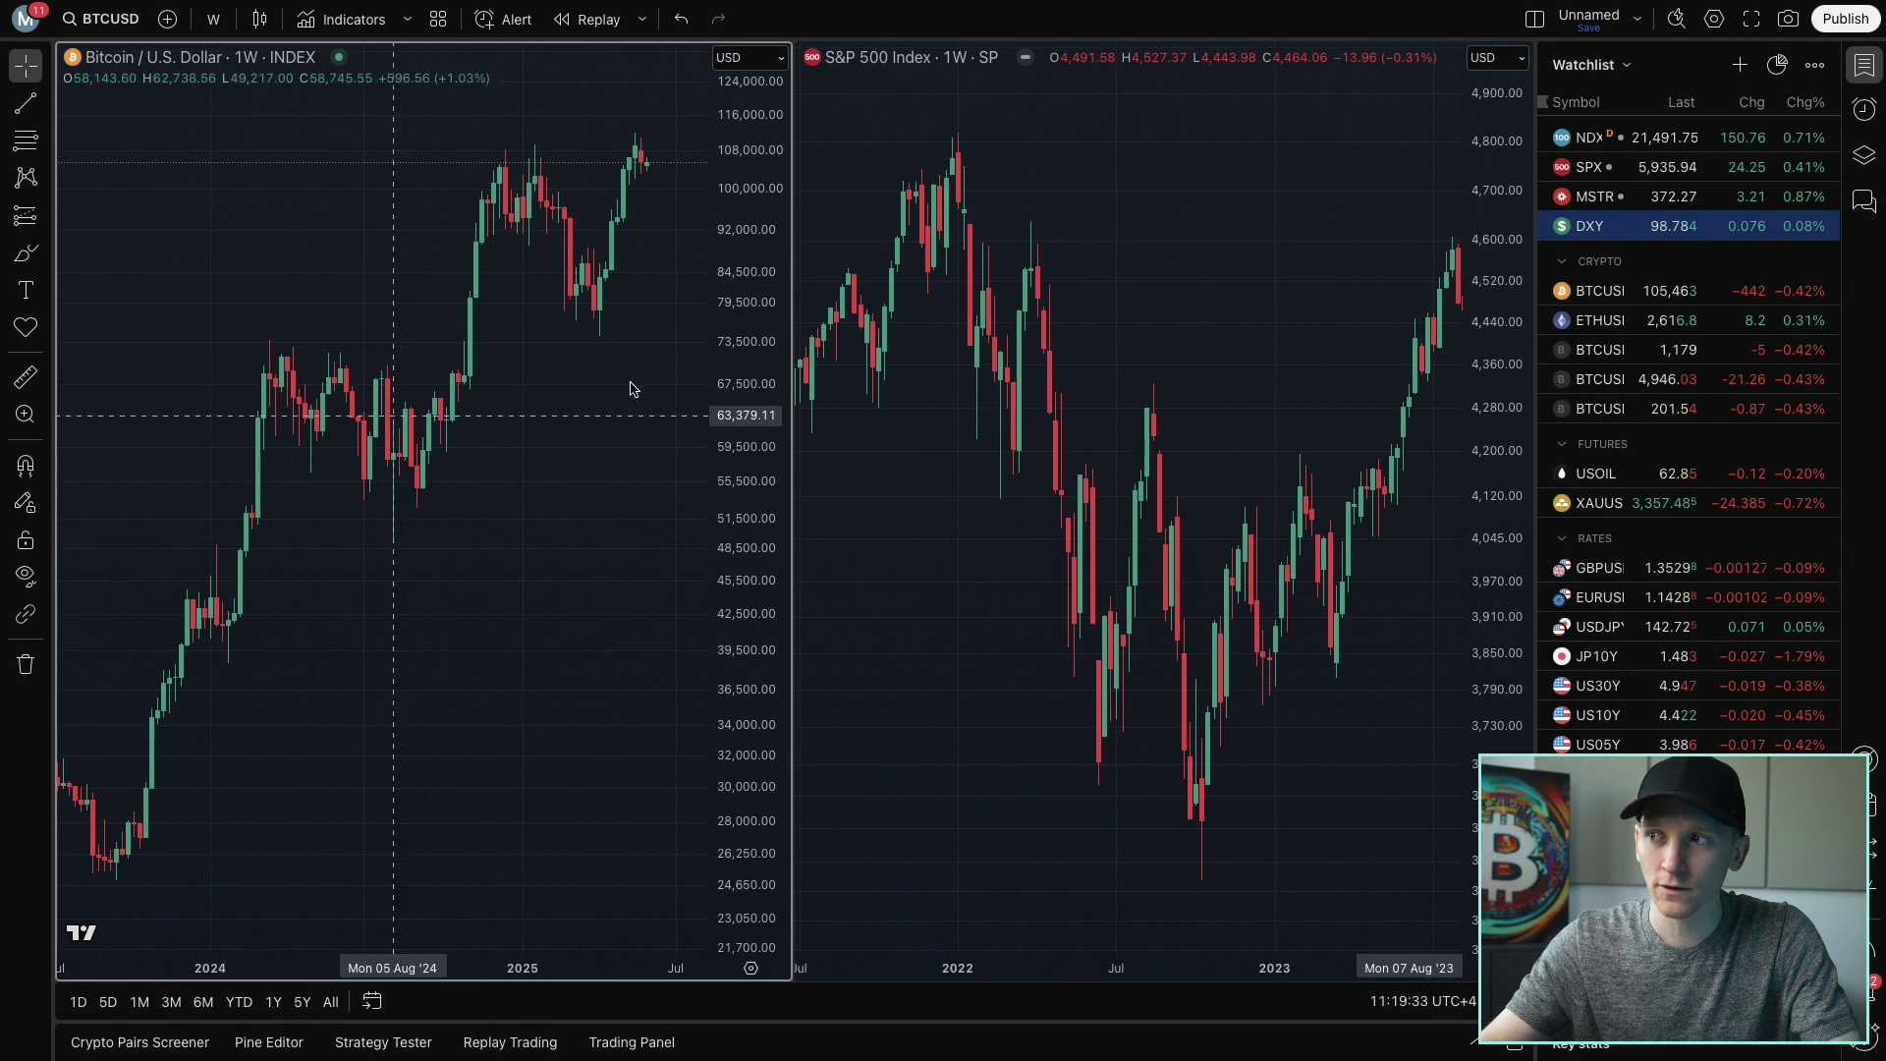
{"action": "left_click", "coordinate": [1534, 19]}
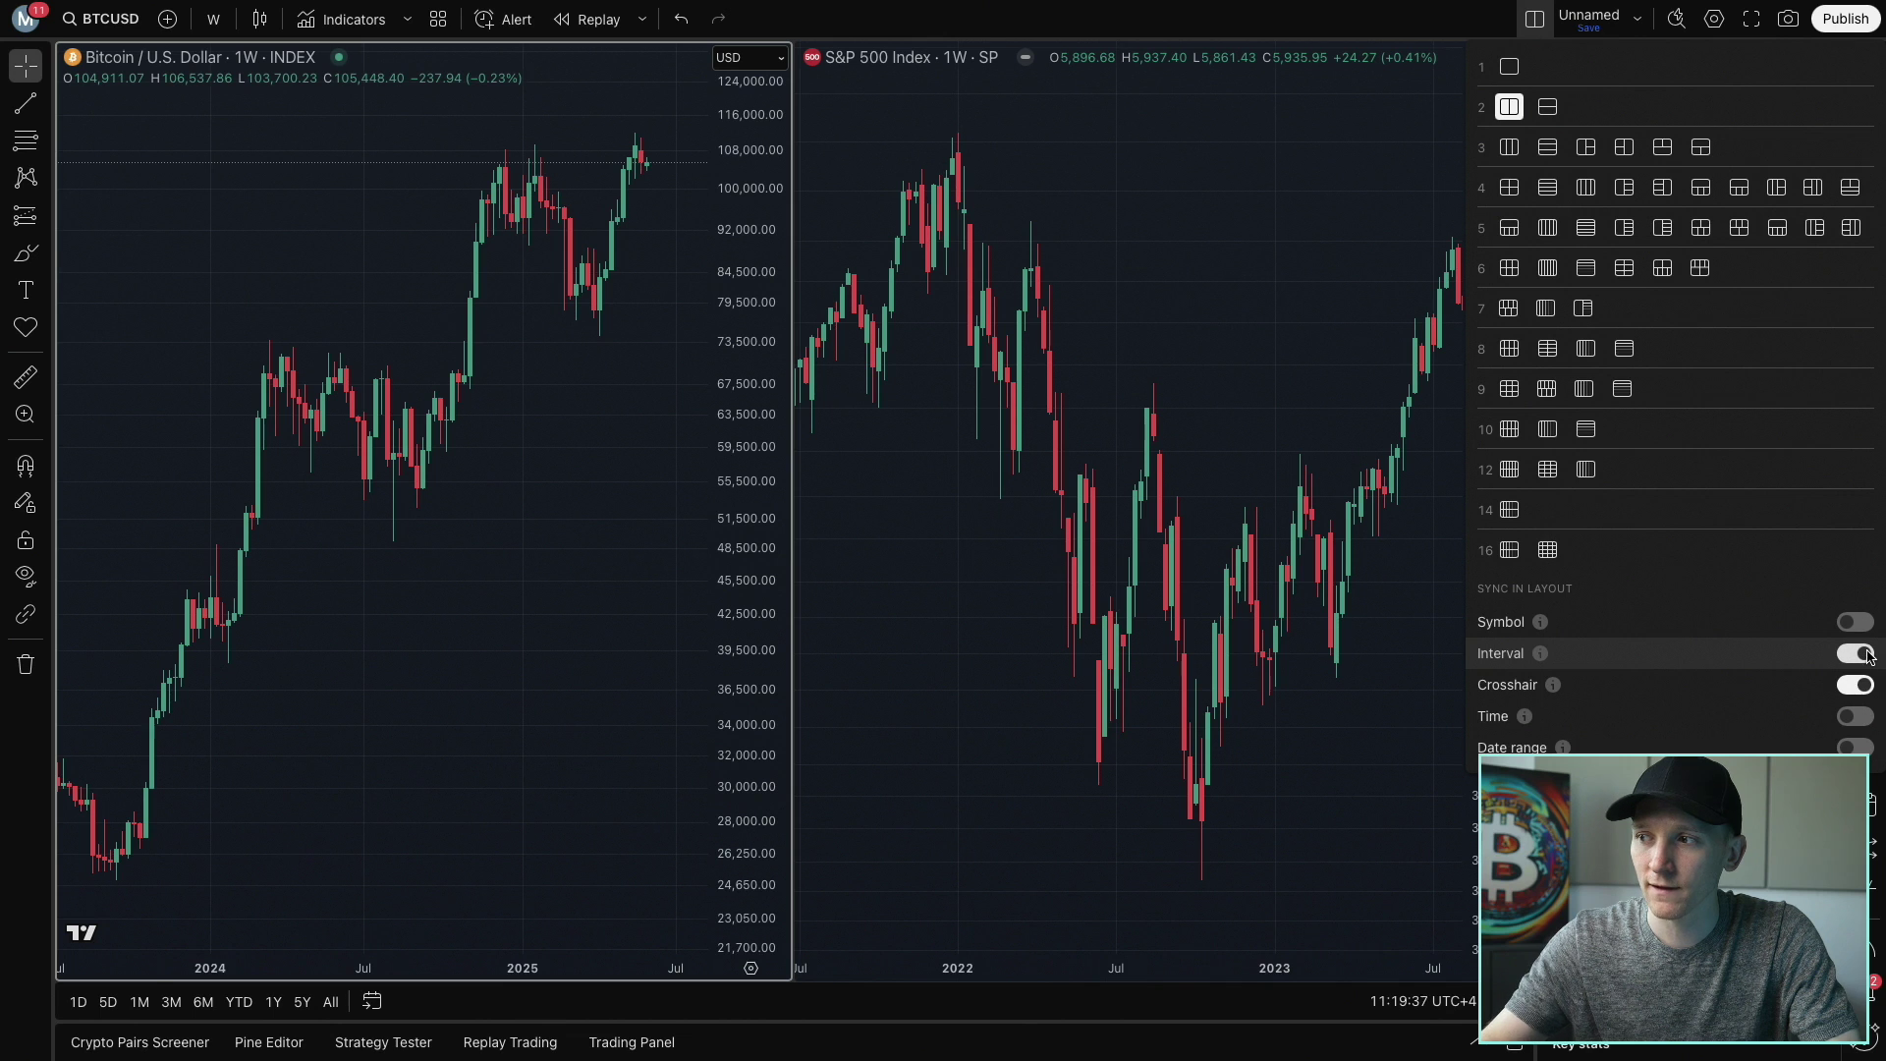
{"action": "left_click", "coordinate": [485, 503]}
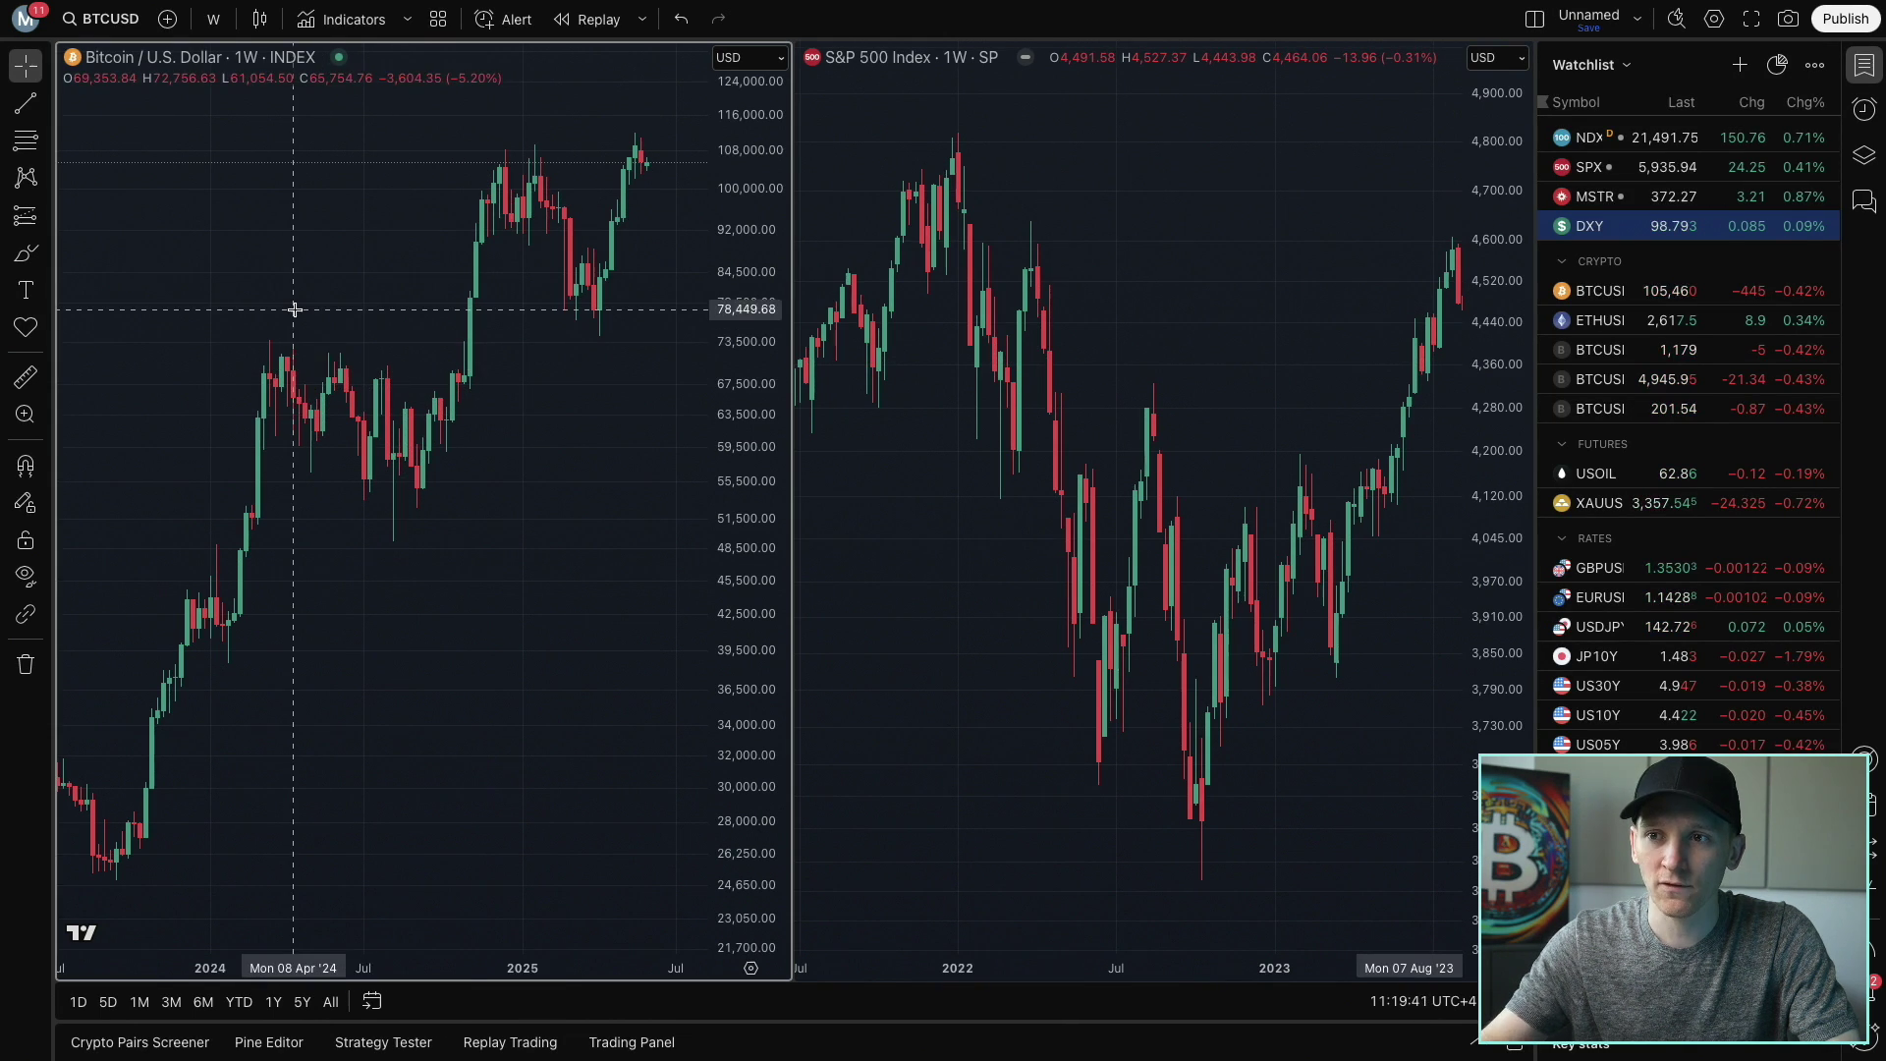
{"action": "left_click", "coordinate": [213, 24]}
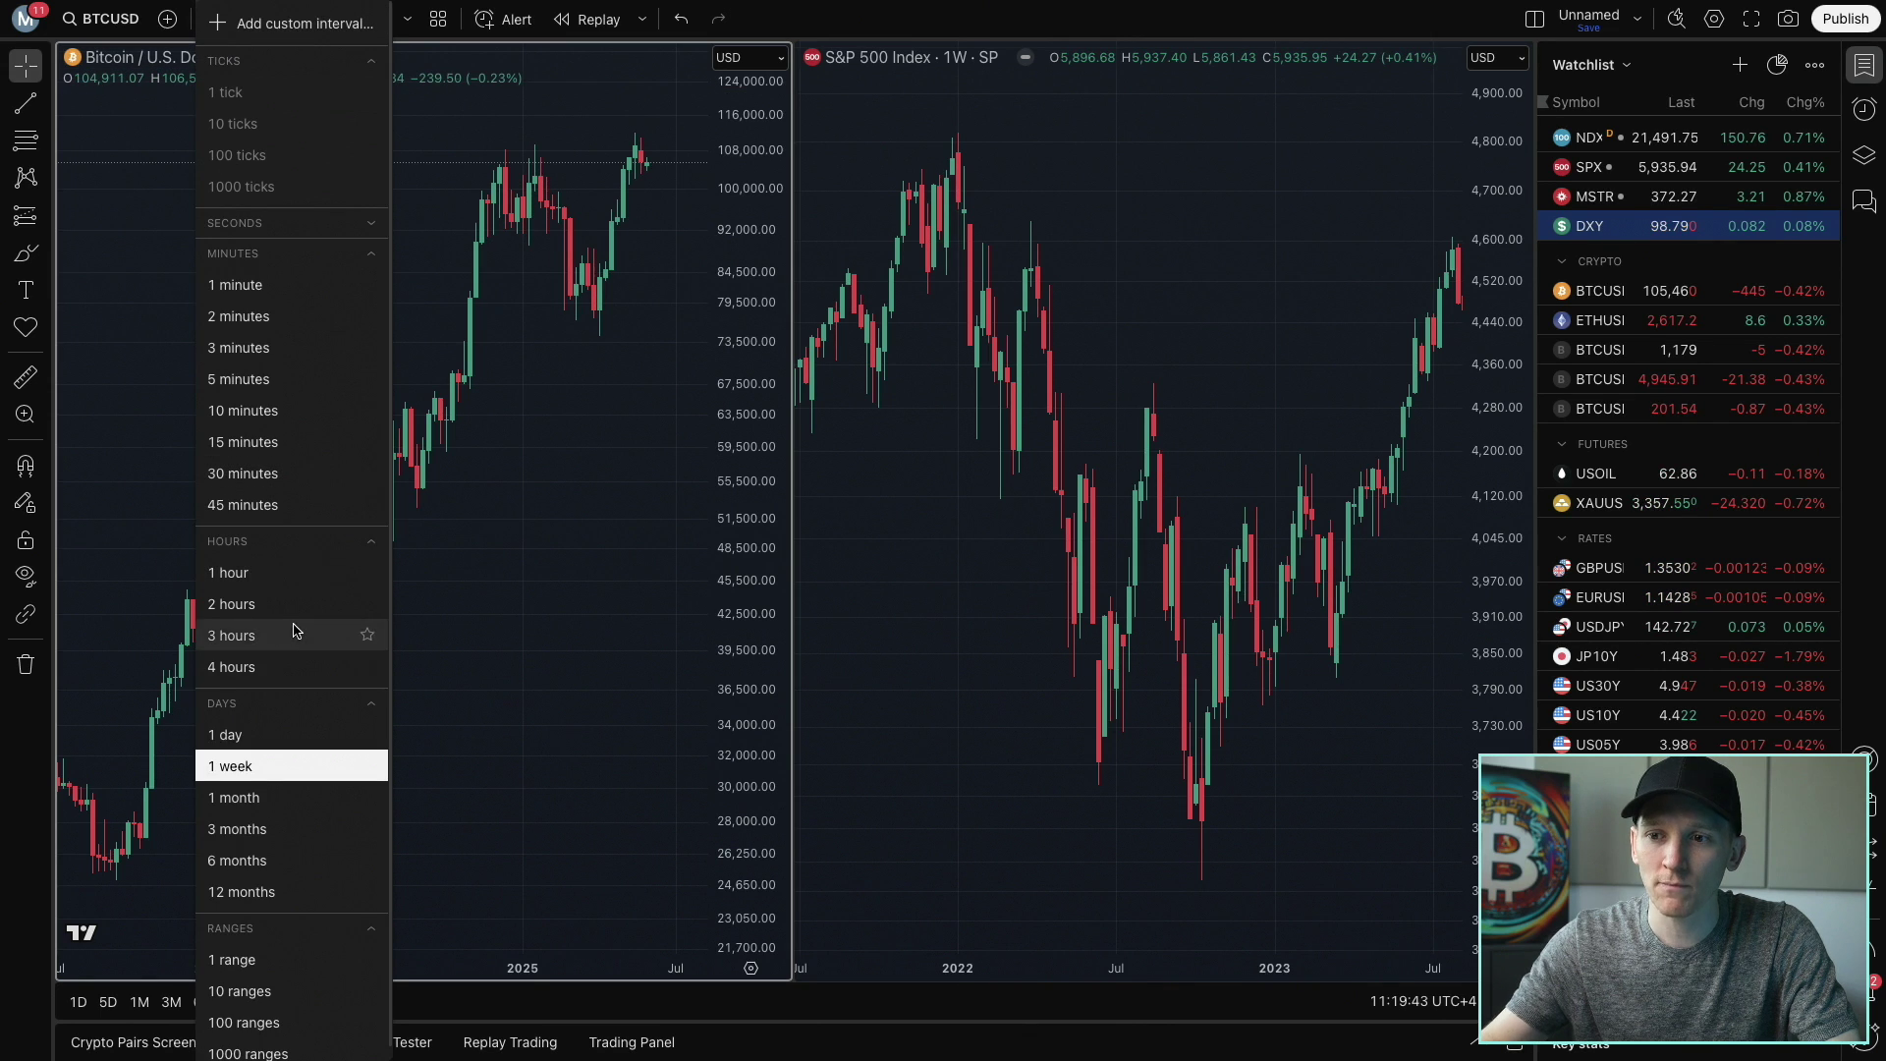
{"action": "left_click", "coordinate": [253, 792]}
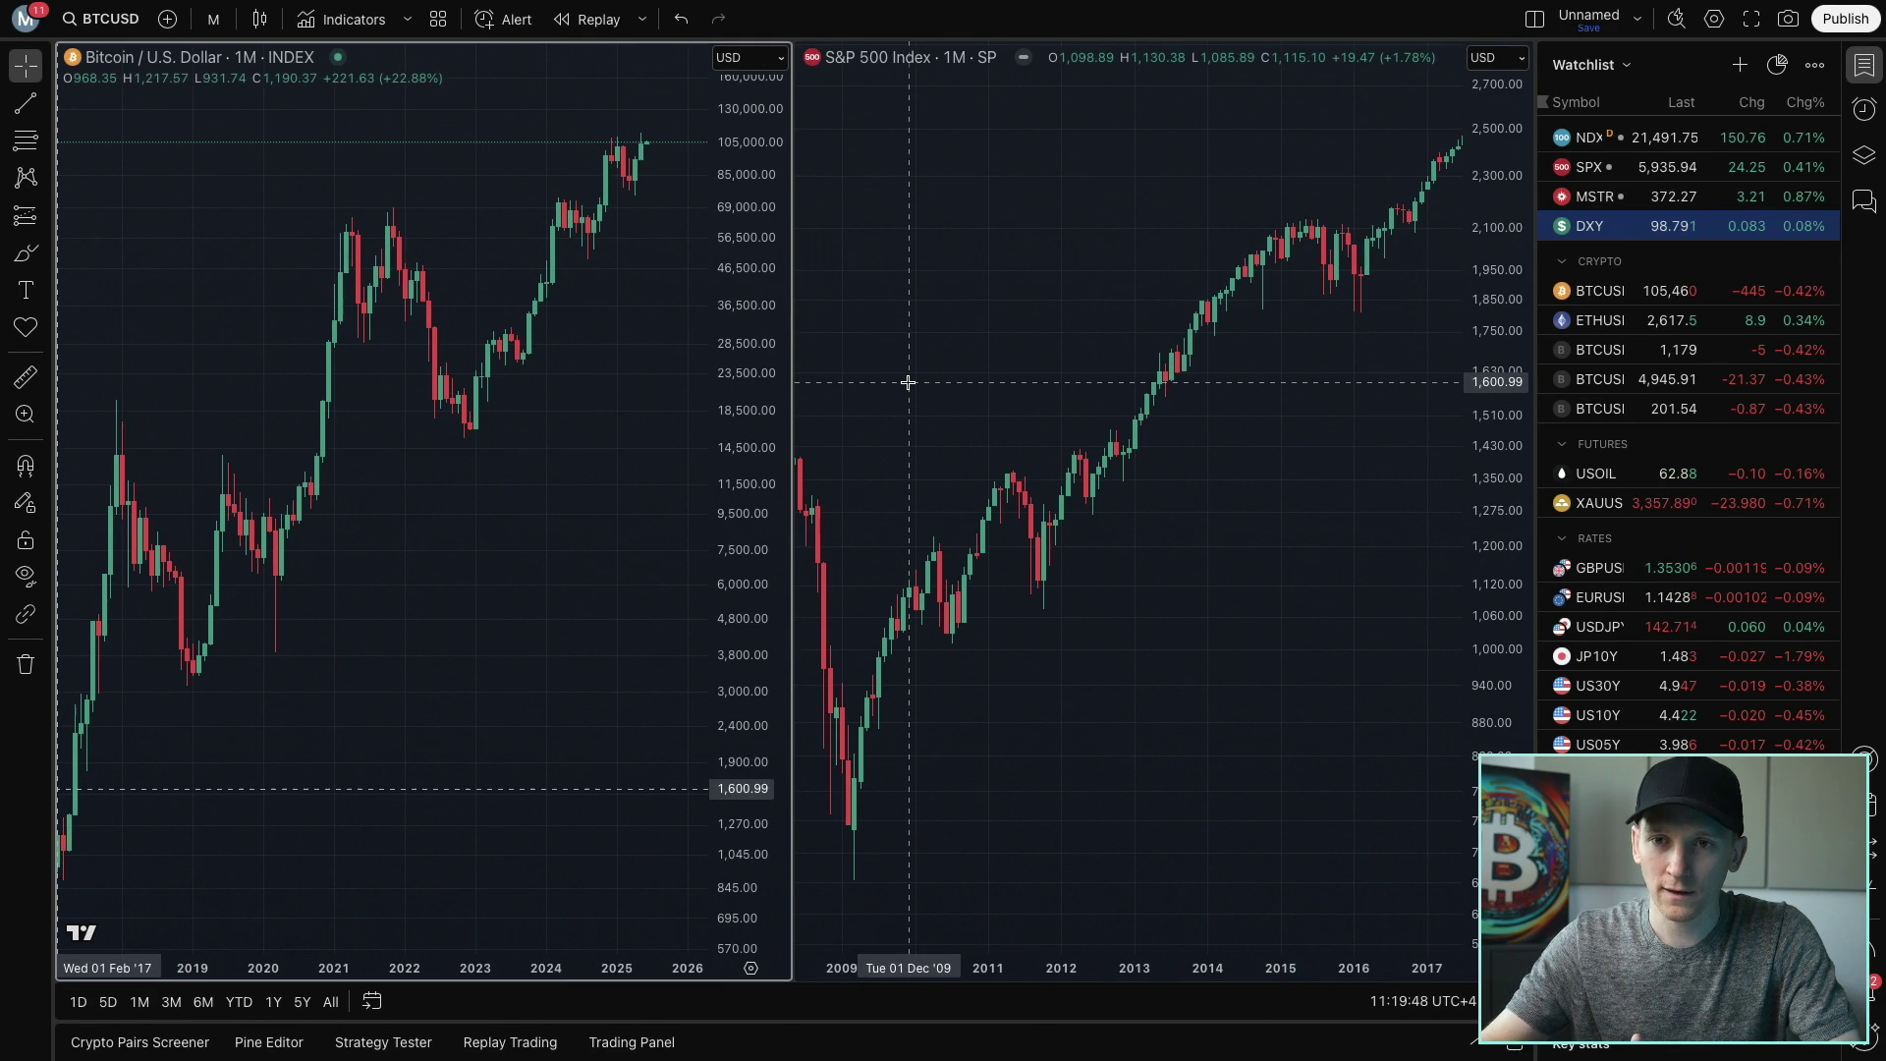
{"action": "left_click", "coordinate": [1536, 25]}
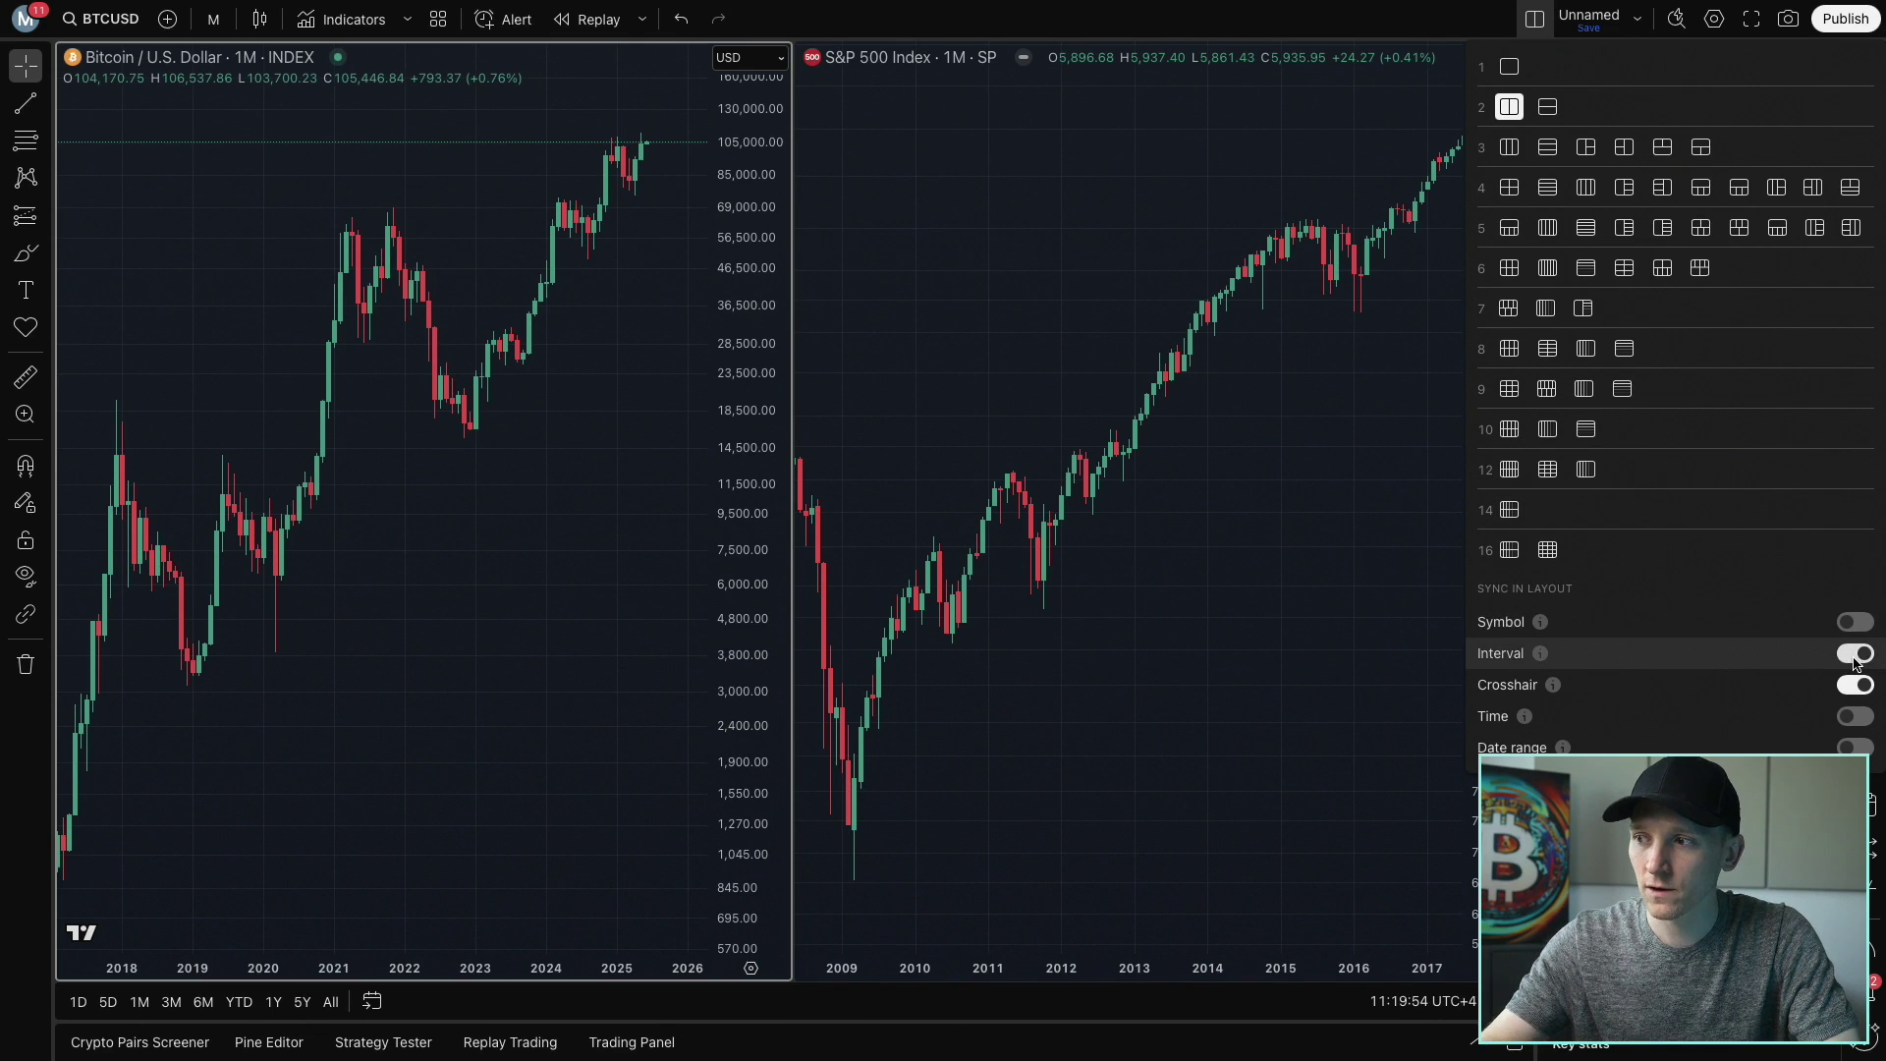
Turn off Interval sync and load the BITCOIN all-time history index into the right pane
{"action": "left_click", "coordinate": [413, 364]}
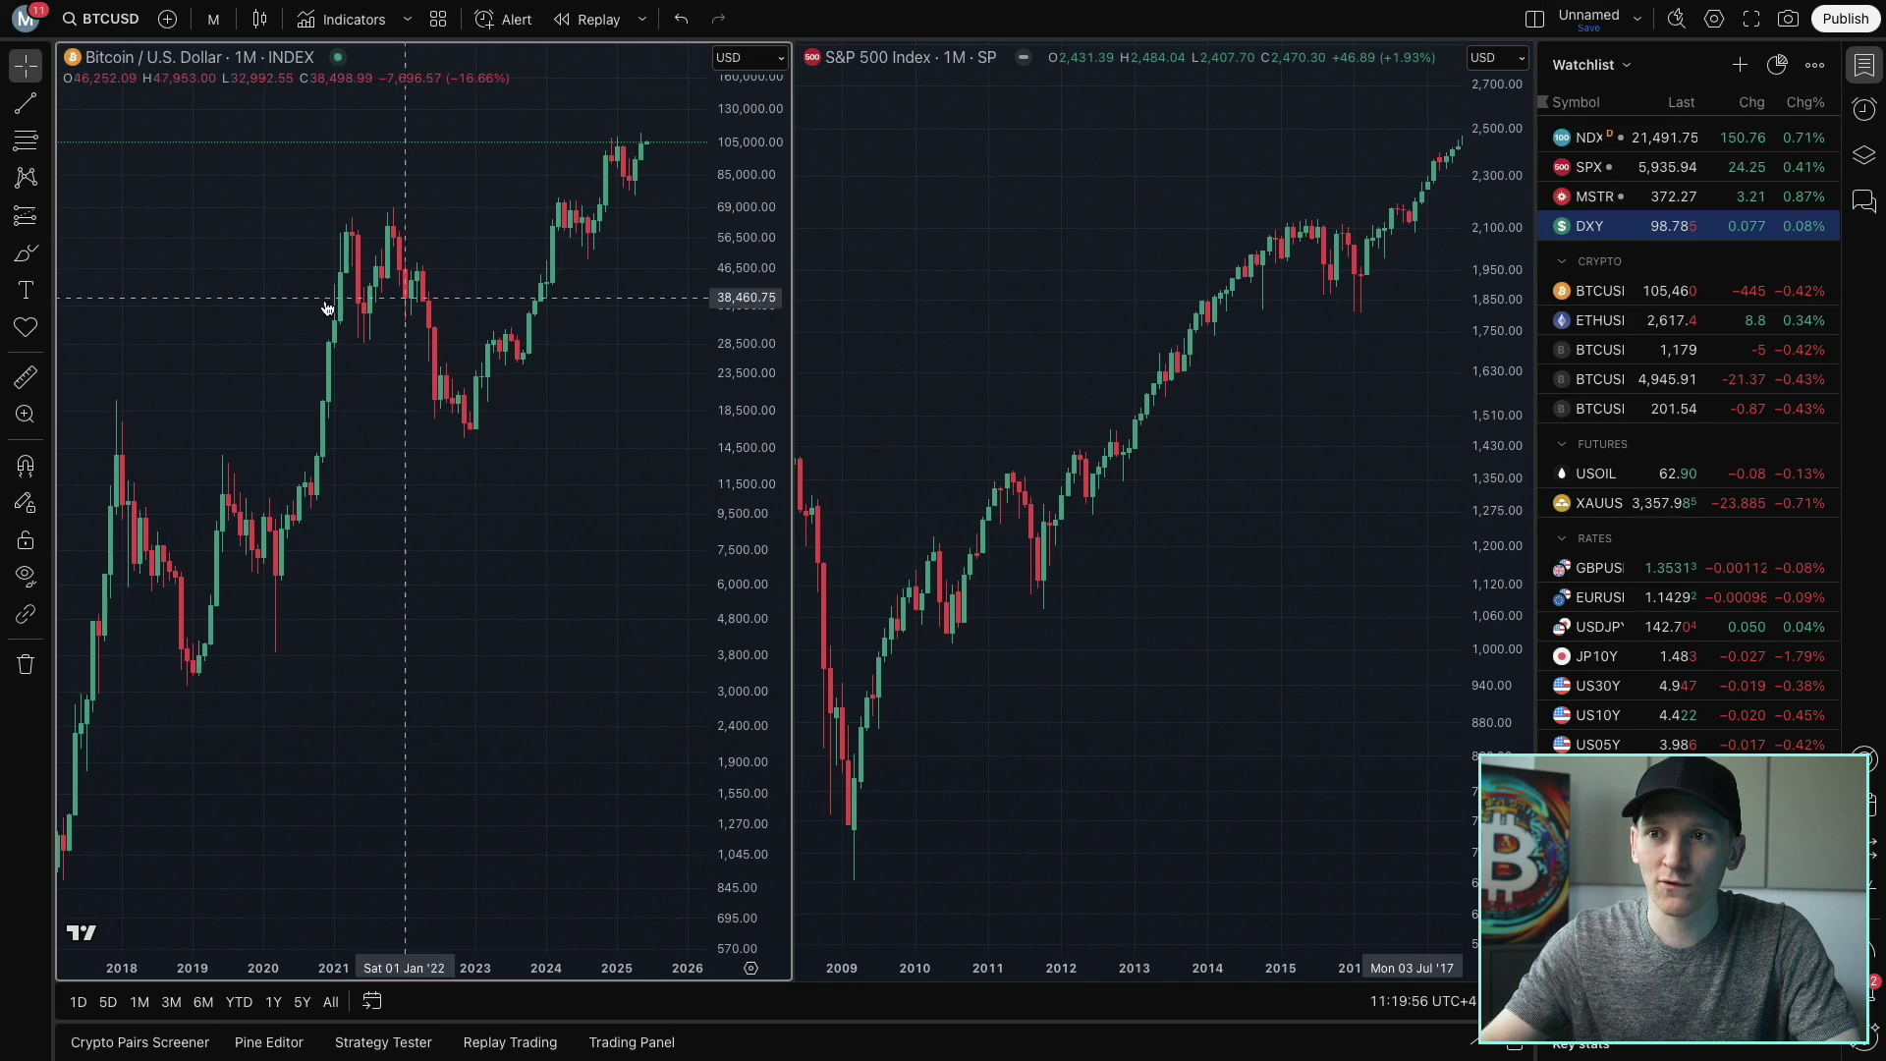
{"action": "left_click", "coordinate": [951, 236]}
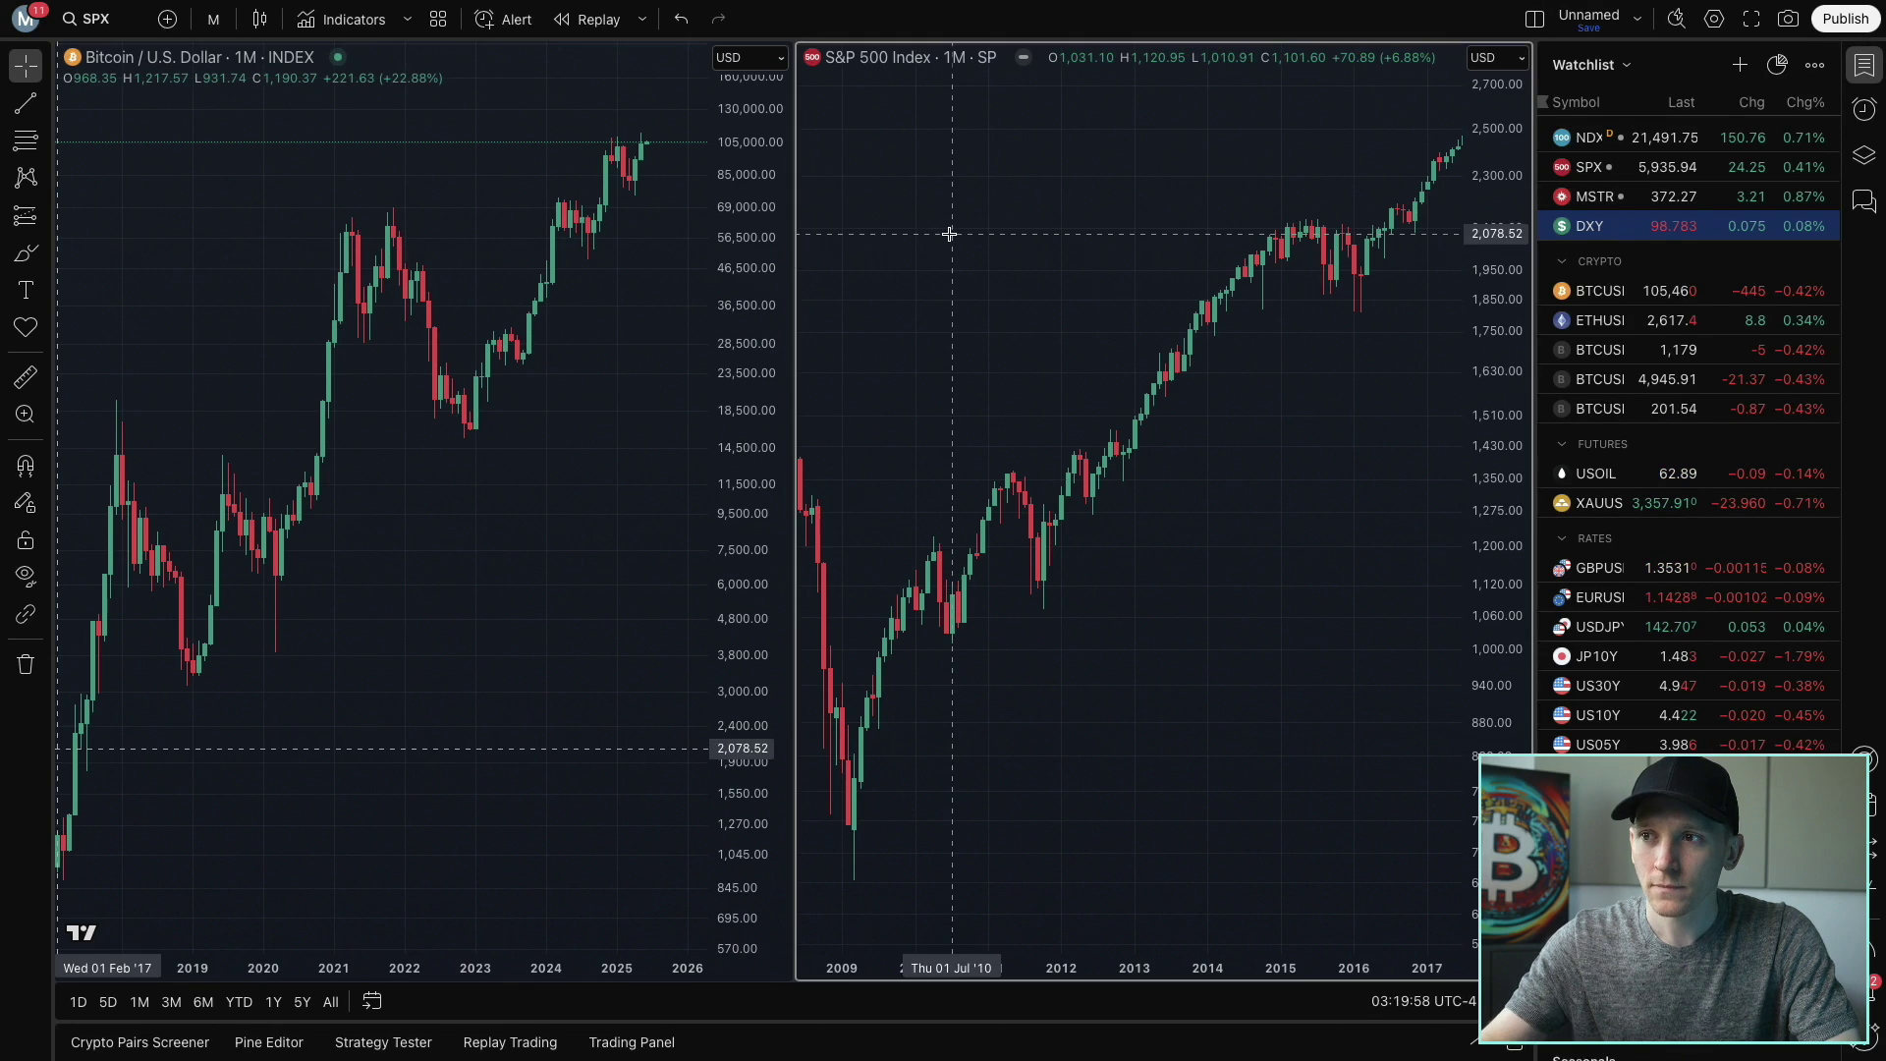
{"action": "left_click", "coordinate": [877, 61]}
{"action": "type", "text": "BITCOIN"}
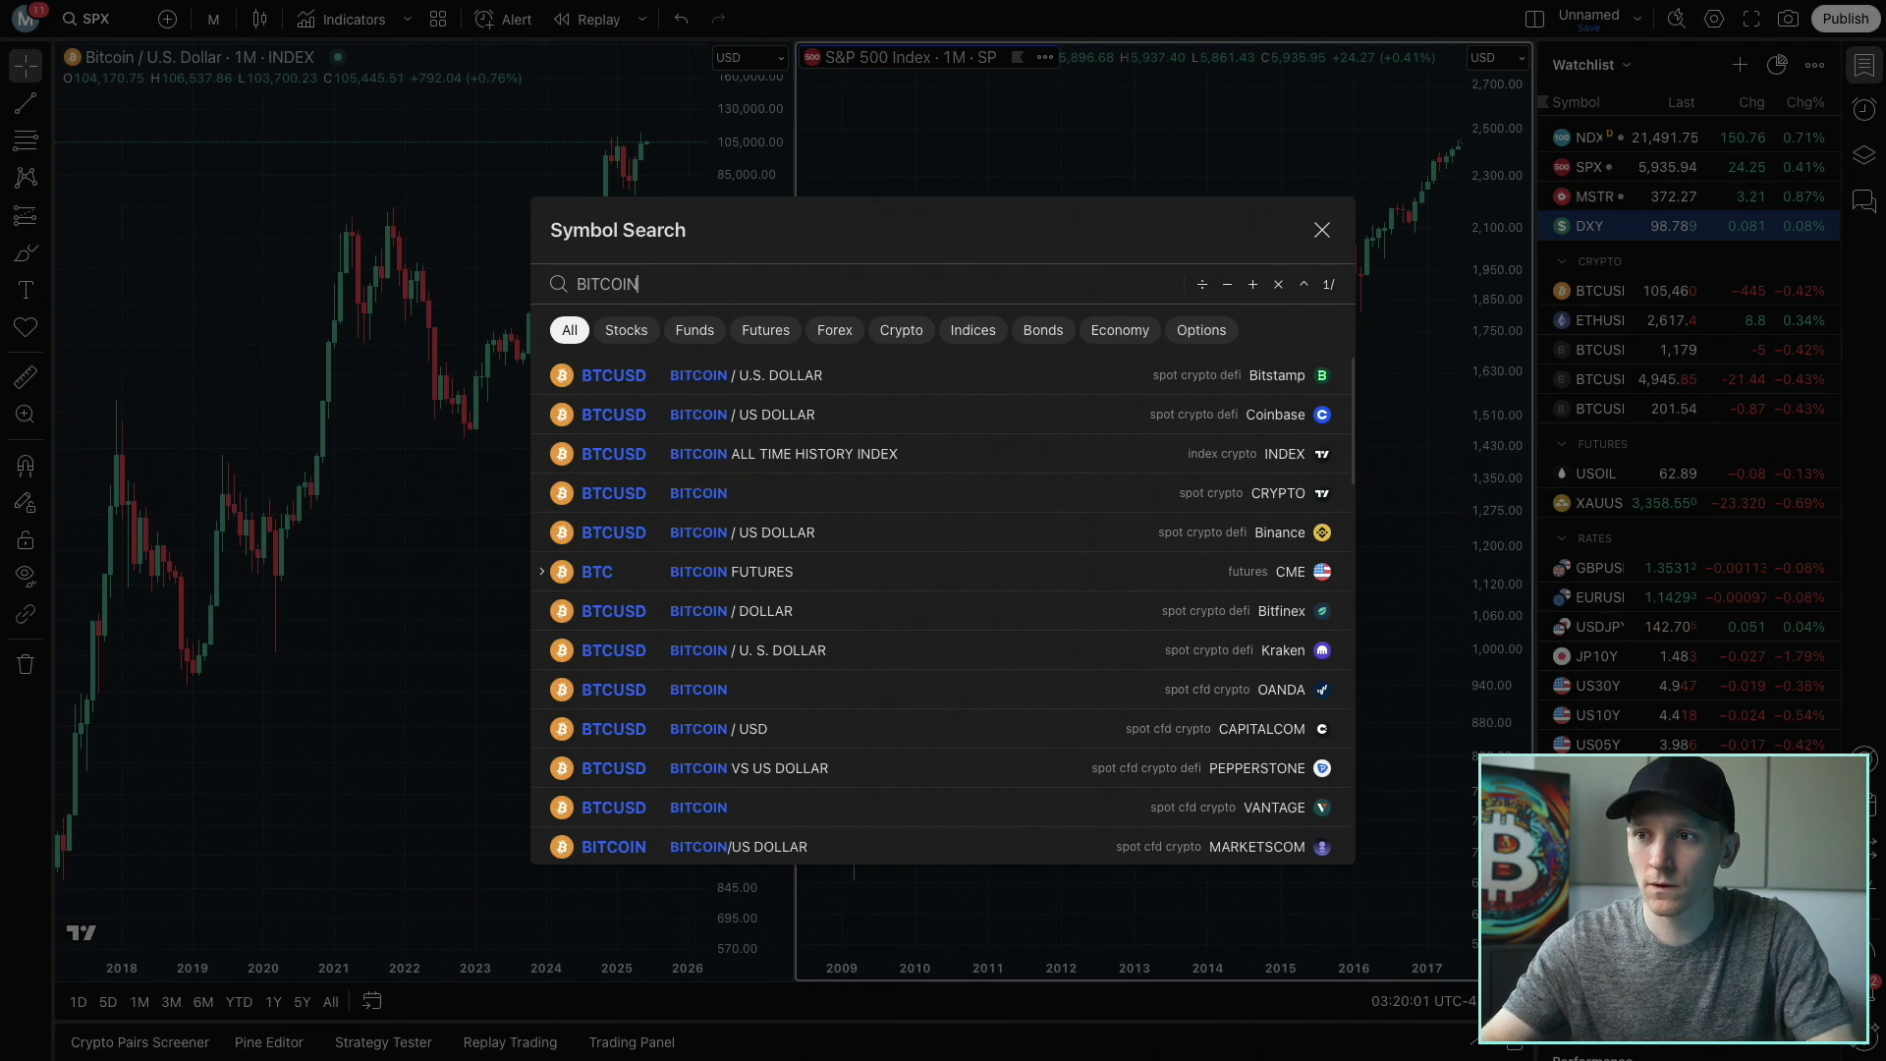
{"action": "left_click", "coordinate": [732, 454]}
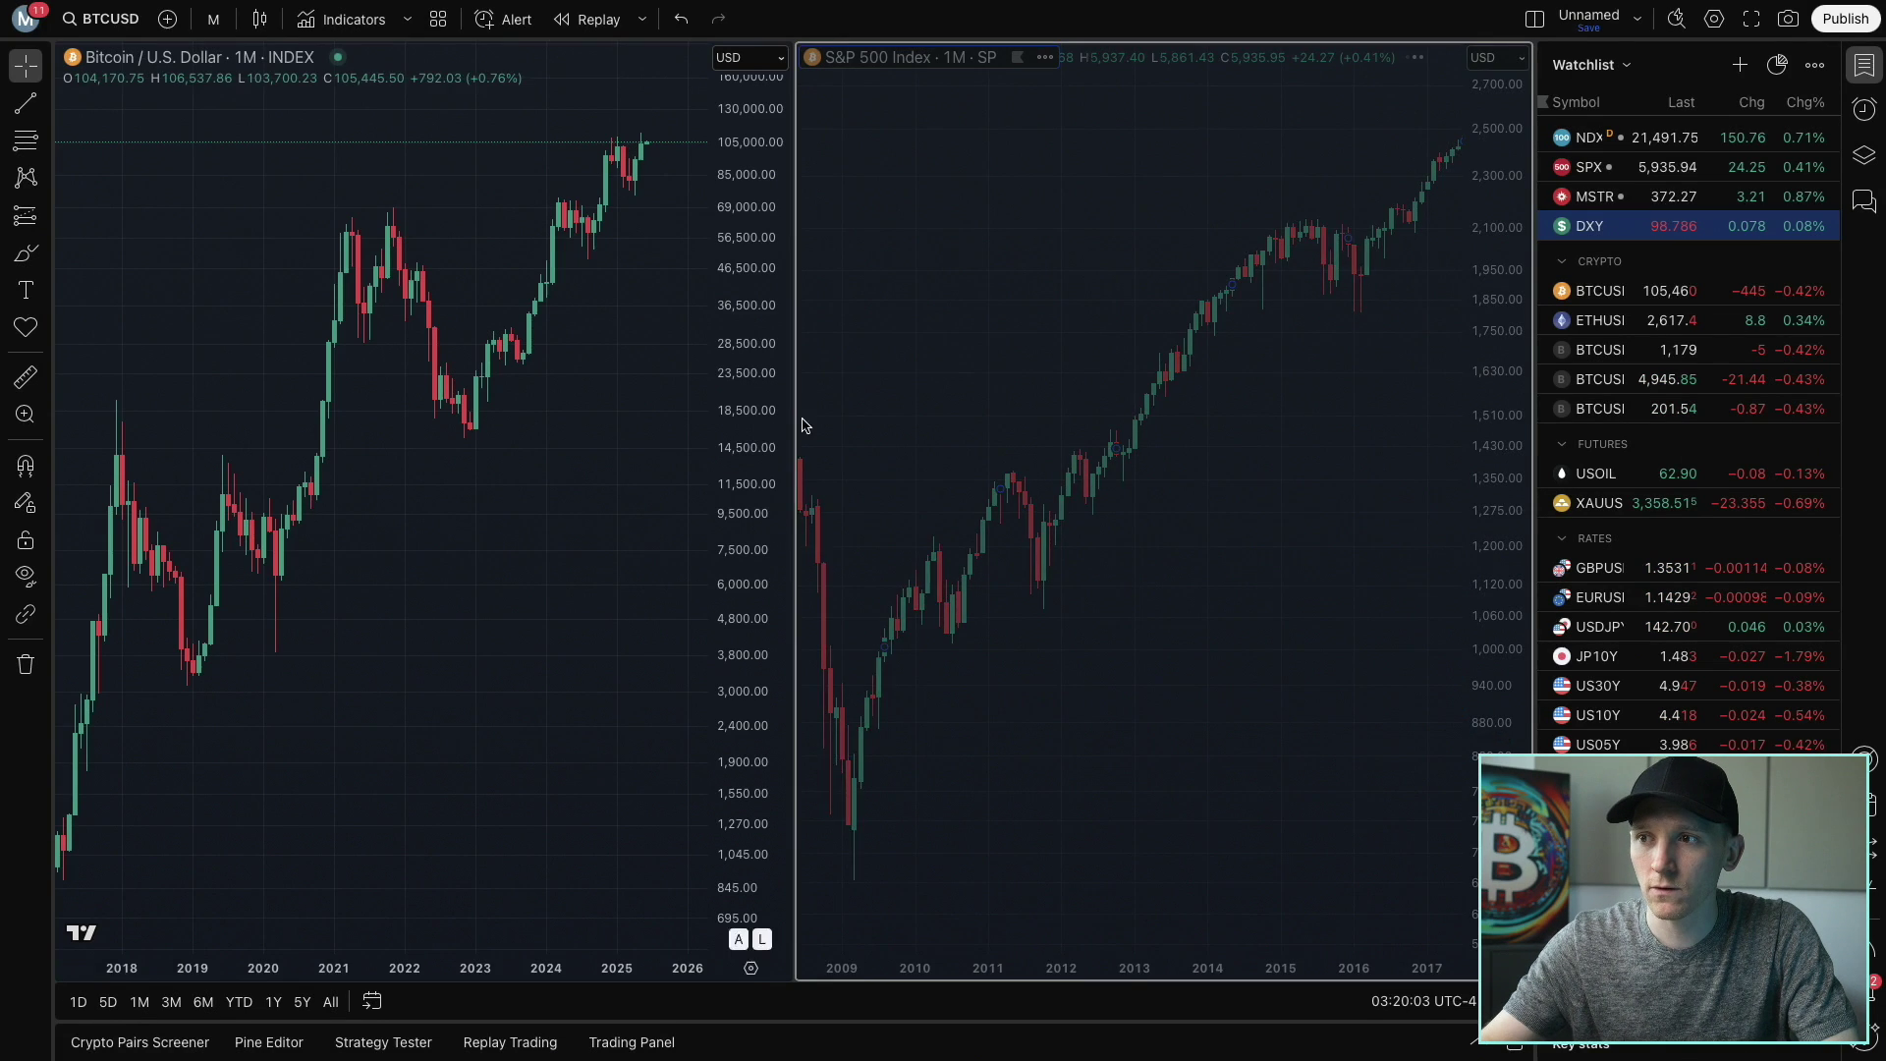
Set the right Bitcoin chart to 1 day and pan both charts toward recent dates
{"action": "left_click", "coordinate": [213, 19]}
{"action": "left_click", "coordinate": [225, 735]}
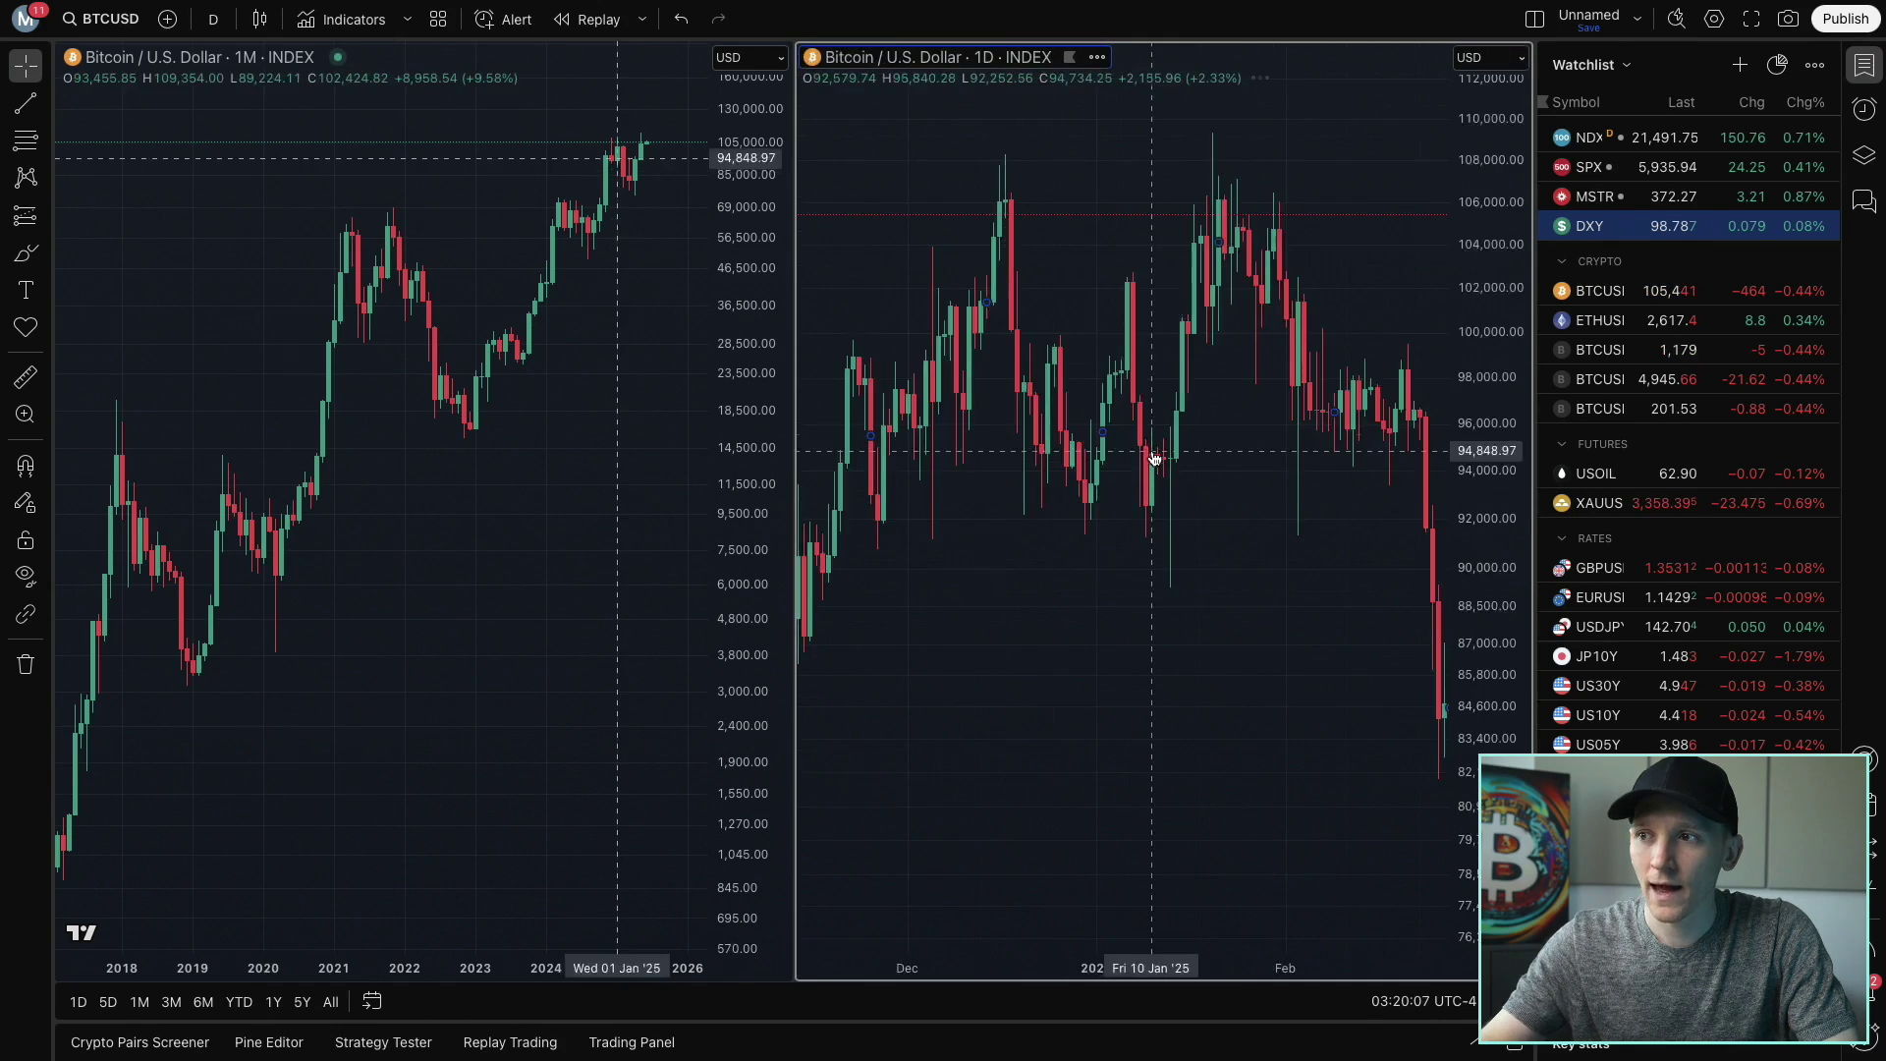
{"action": "left_click_drag", "start_coordinate": [1381, 324], "coordinate": [1017, 329]}
{"action": "left_click_drag", "start_coordinate": [1179, 357], "coordinate": [1191, 308]}
{"action": "left_click_drag", "start_coordinate": [1055, 482], "coordinate": [1188, 476]}
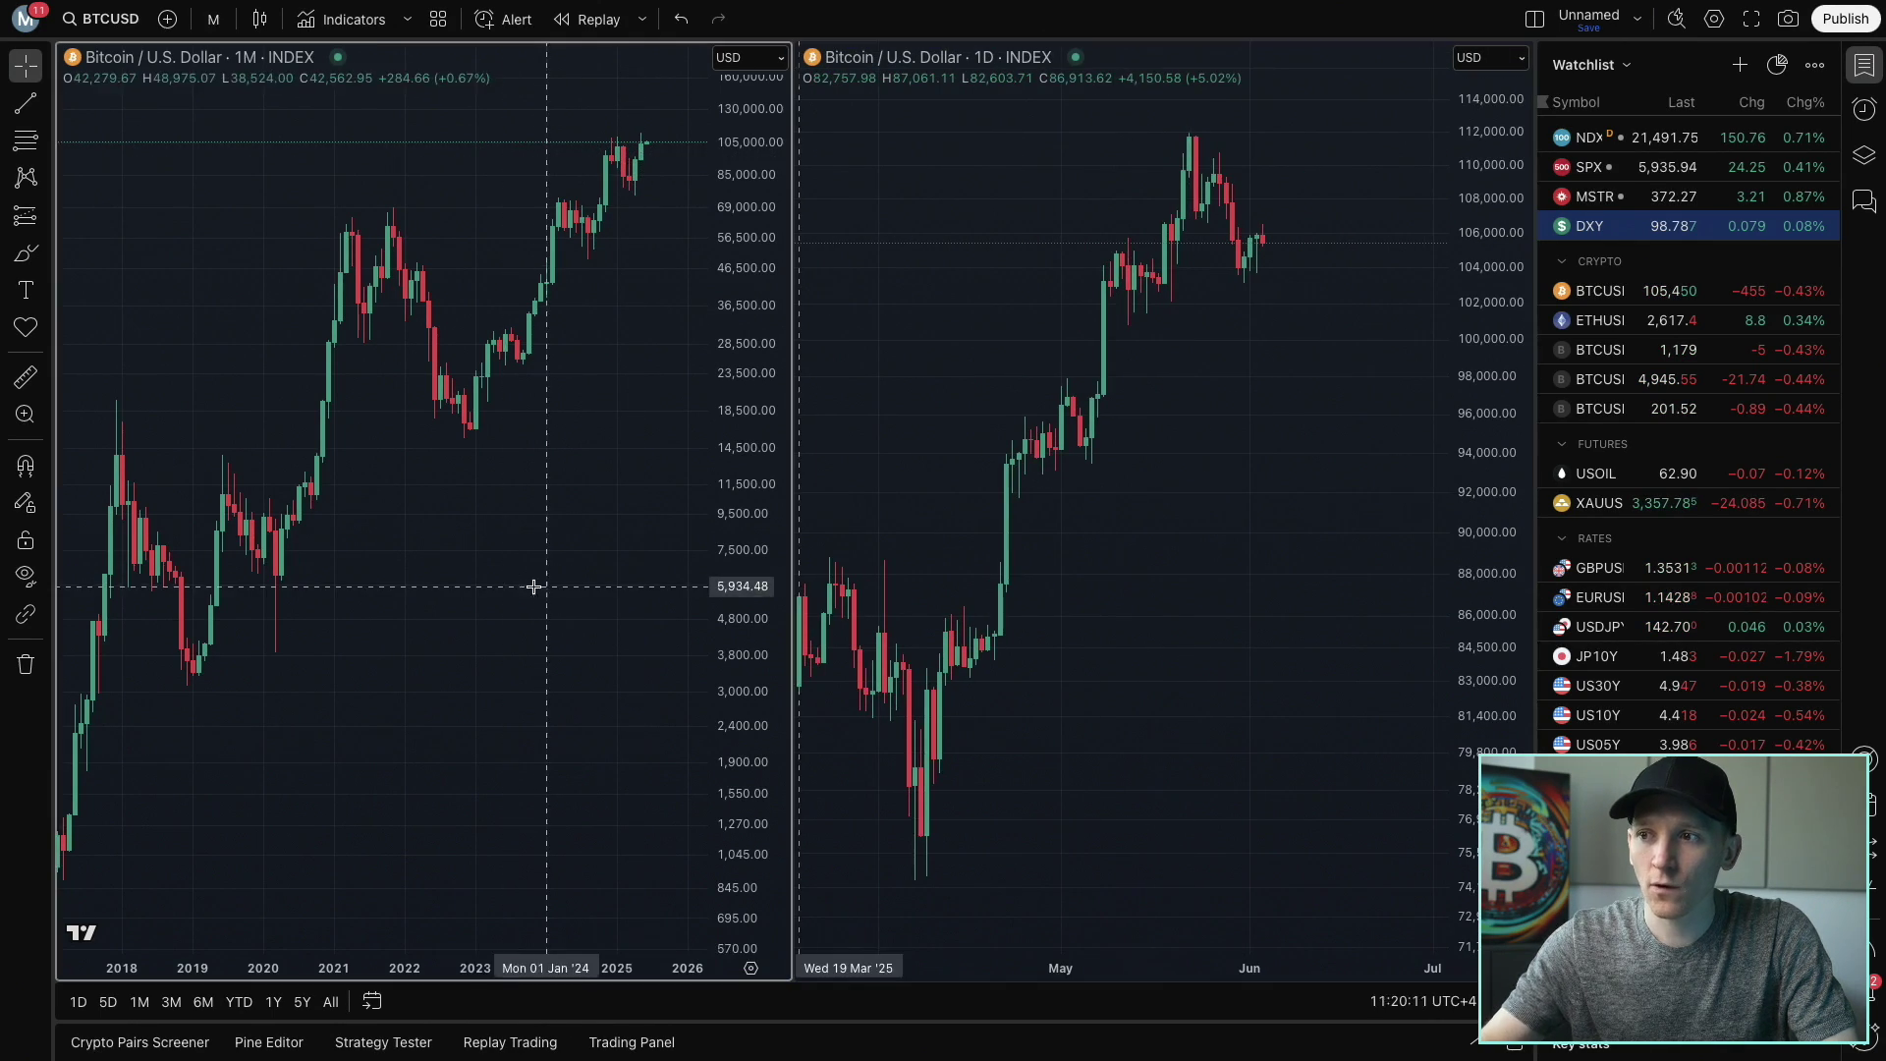
{"action": "left_click_drag", "start_coordinate": [547, 585], "coordinate": [468, 585]}
{"action": "left_click_drag", "start_coordinate": [1161, 476], "coordinate": [1216, 474]}
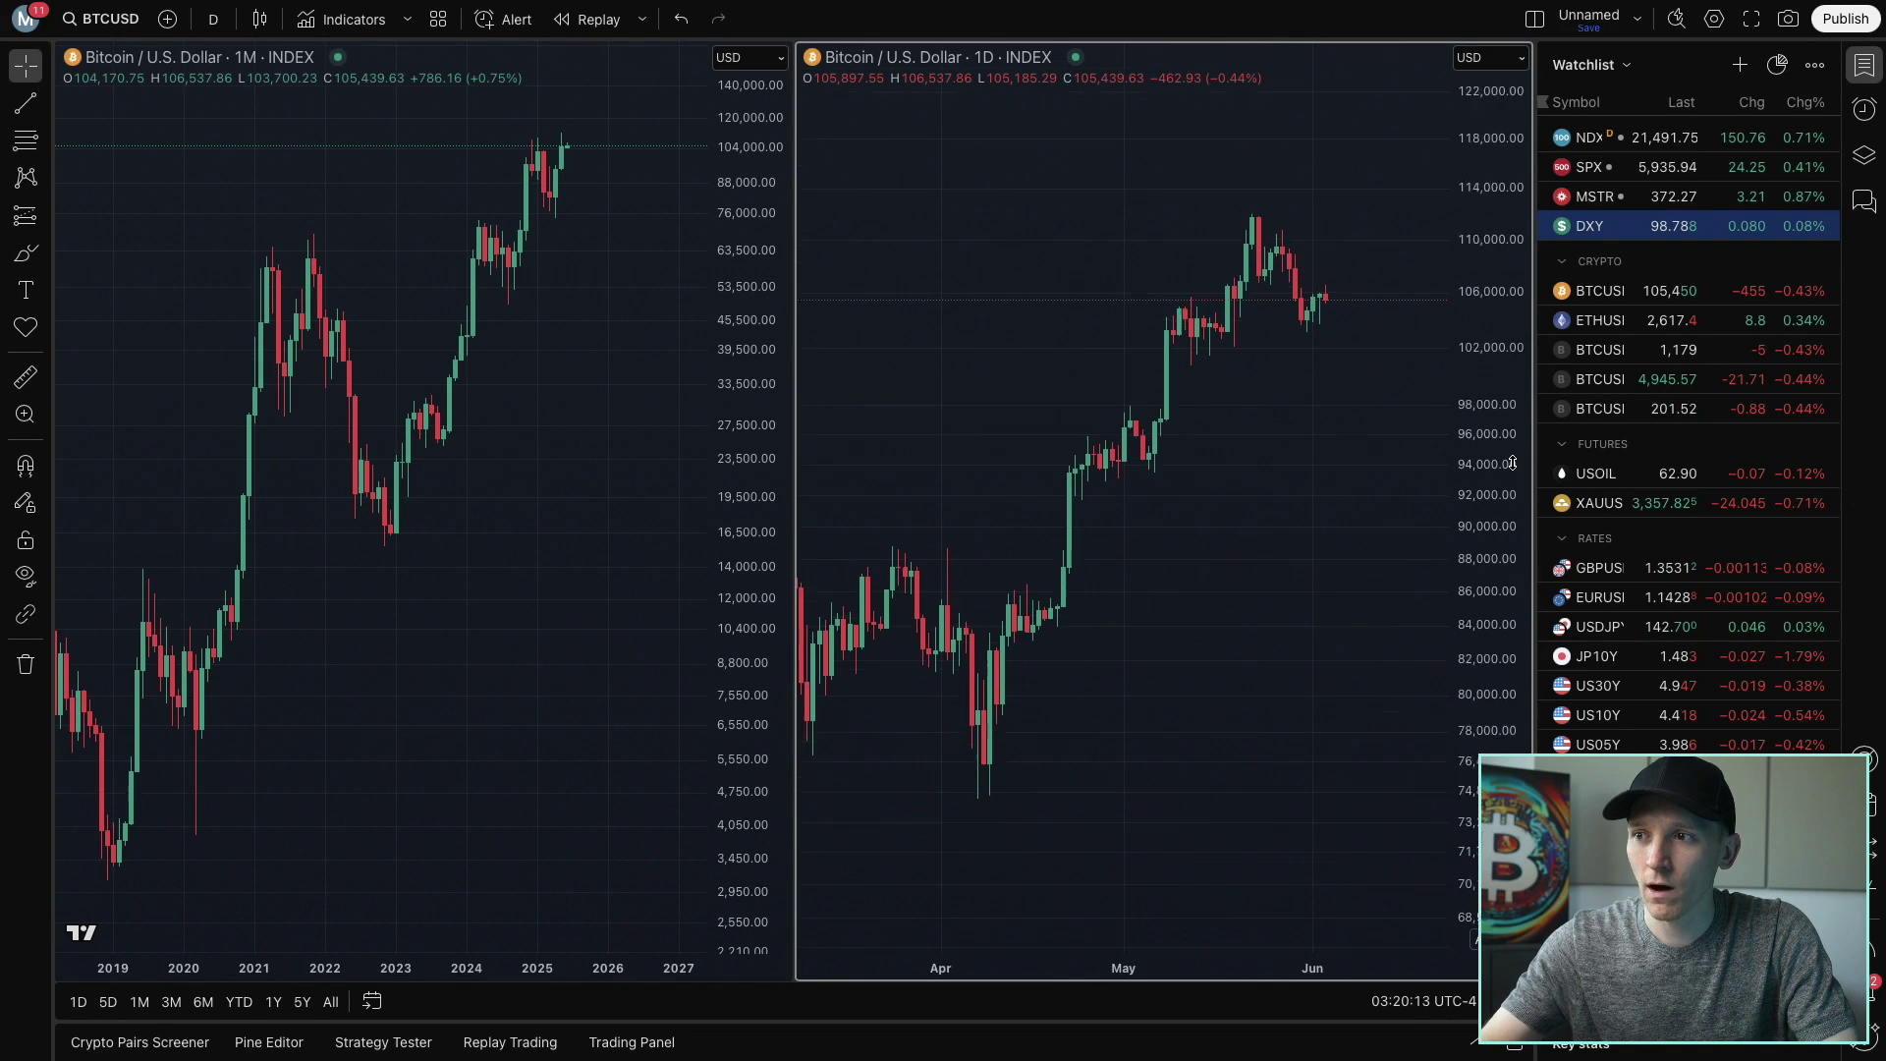